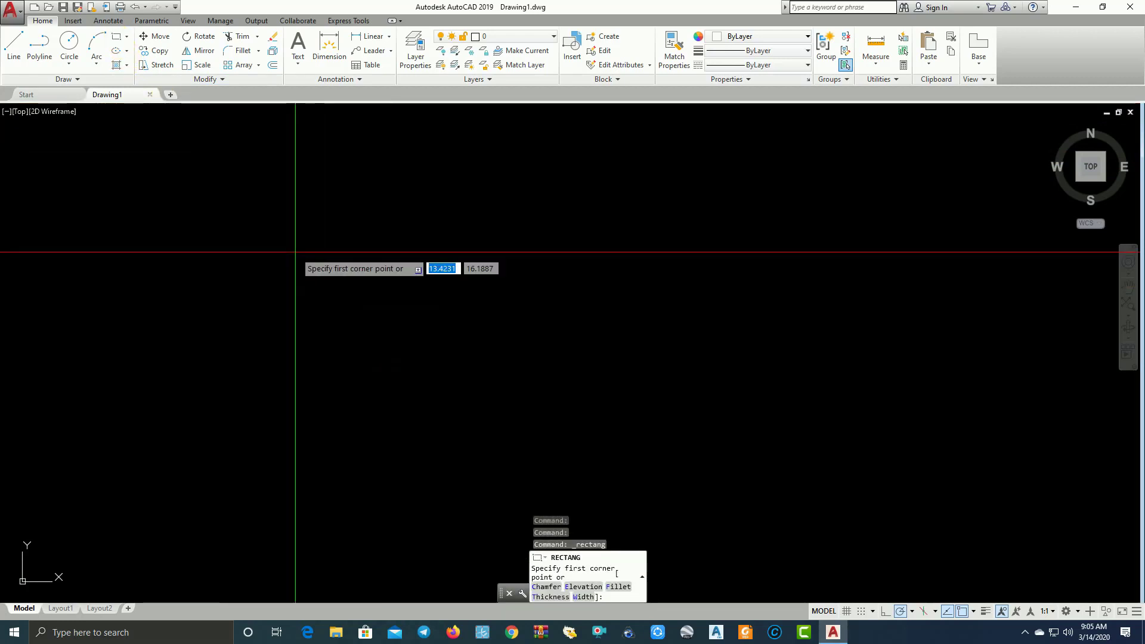
Draw a 10 by 15 rectangle as a single parking stall
left_click(330, 377)
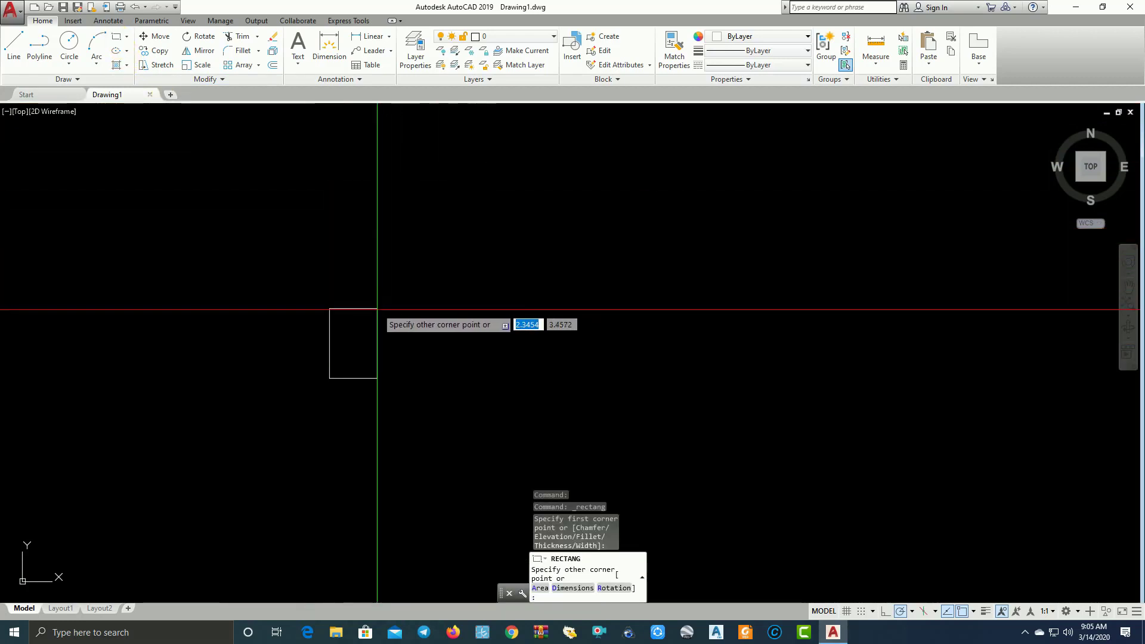
scroll(376, 250, "up", 2)
type("1")
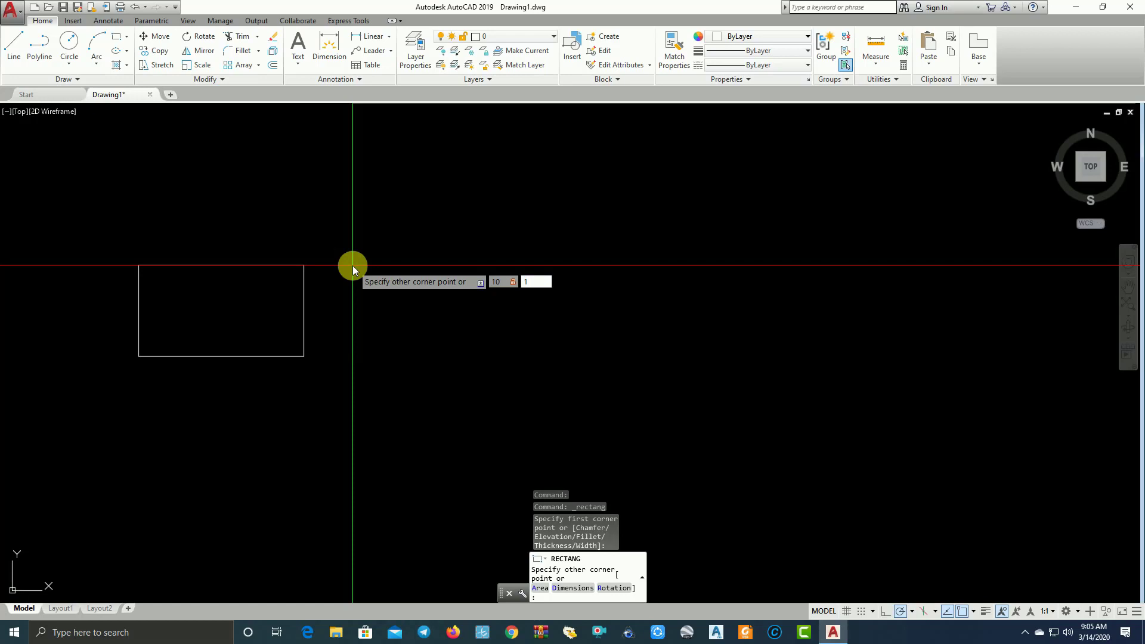
type("5")
key("Return")
scroll(447, 251, "down", 5)
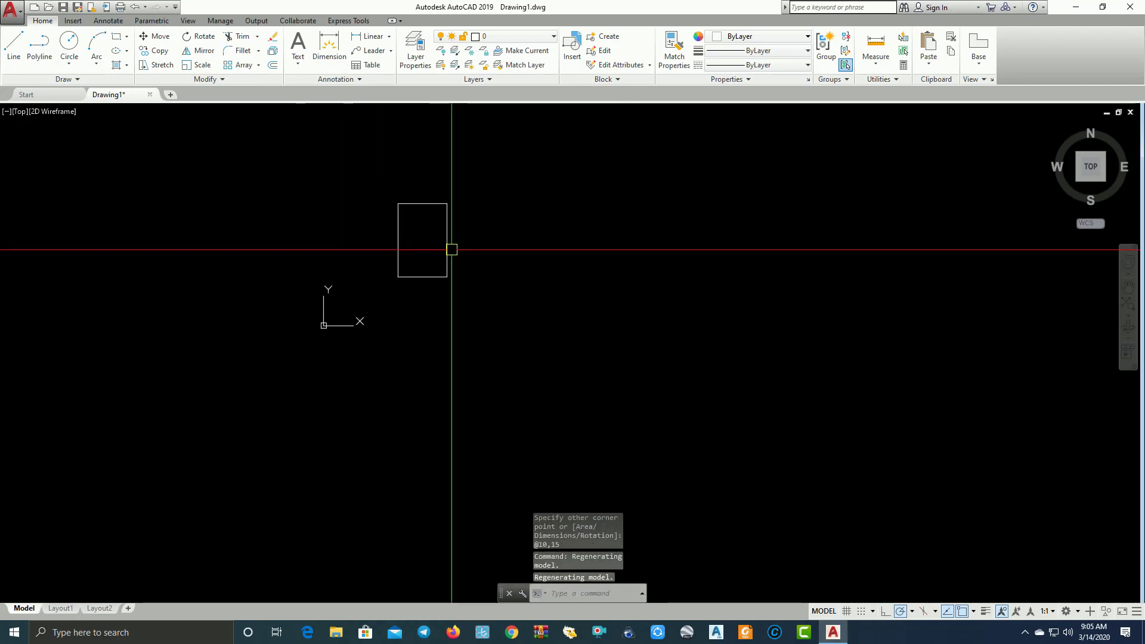
middle_click_drag(449, 248, 380, 293)
Move the stall rectangle to a new position in the drawing
left_click(404, 322)
left_click(349, 290)
type("m")
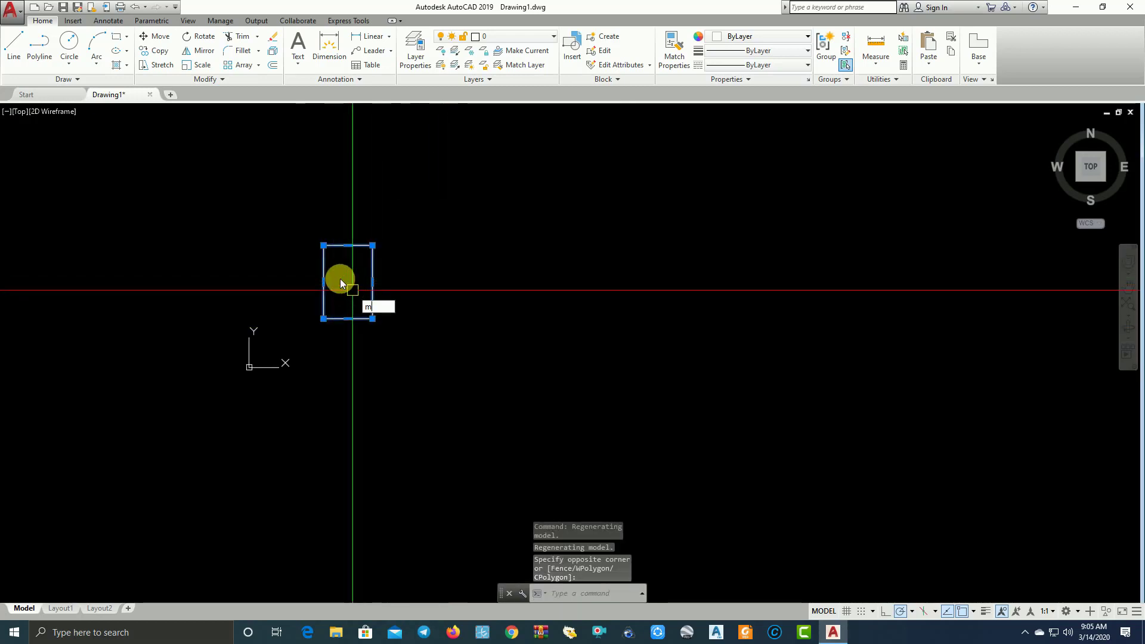
key("Return")
left_click(360, 274)
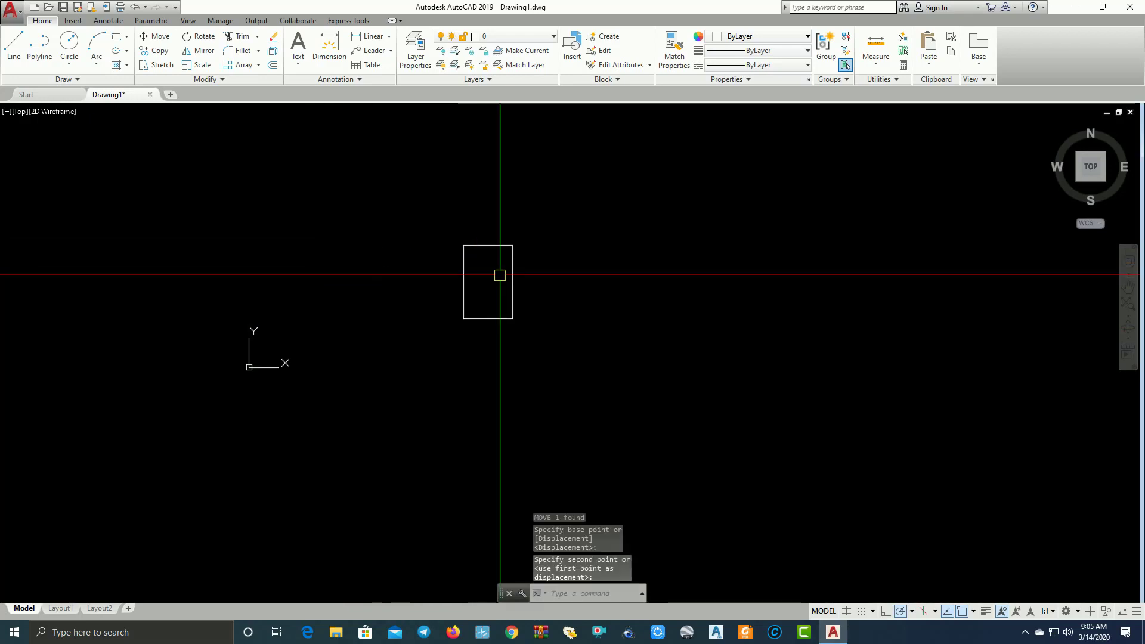
scroll(507, 274, "up", 5)
middle_click_drag(545, 273, 471, 273)
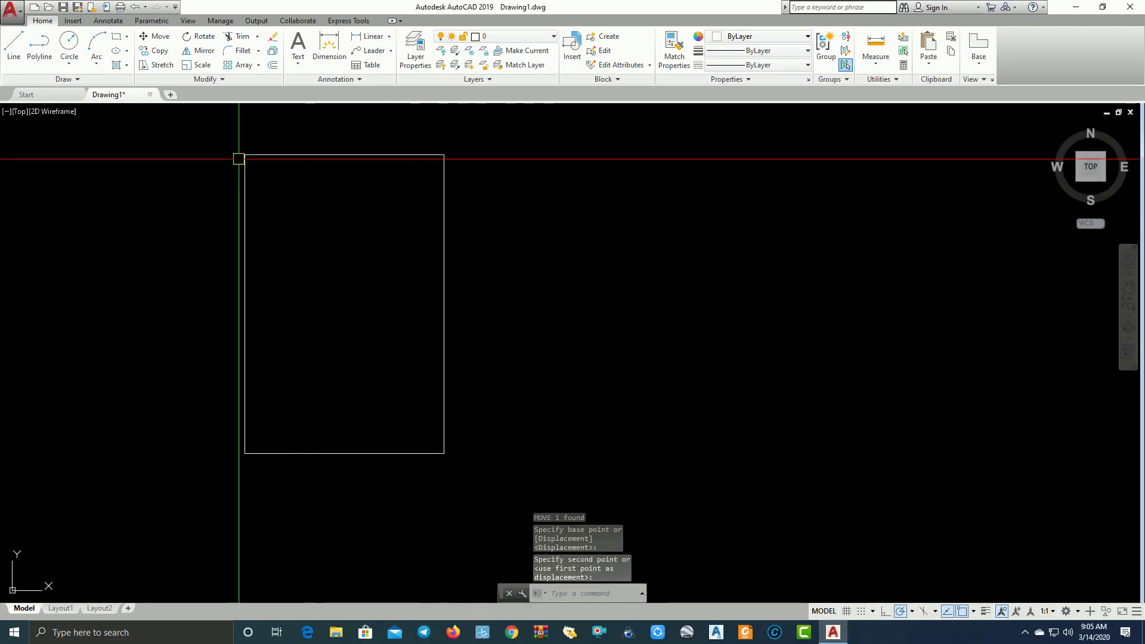
left_click(154, 51)
Copy the stall rectangle using its bottom-left corner as the base point
left_click(488, 362)
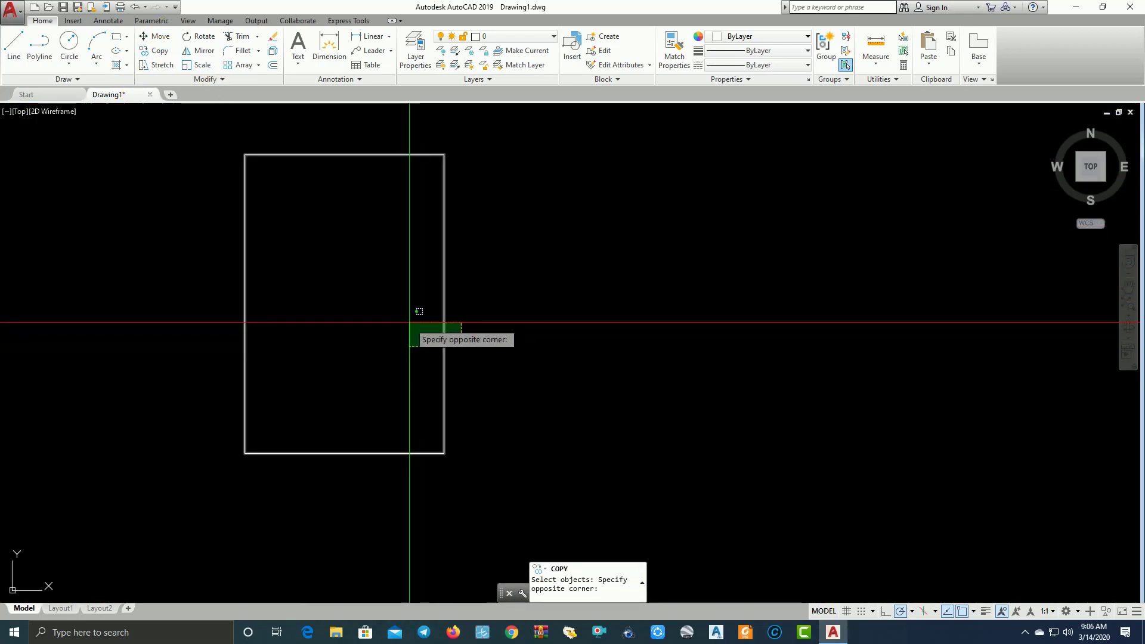
left_click(391, 312)
key("Return")
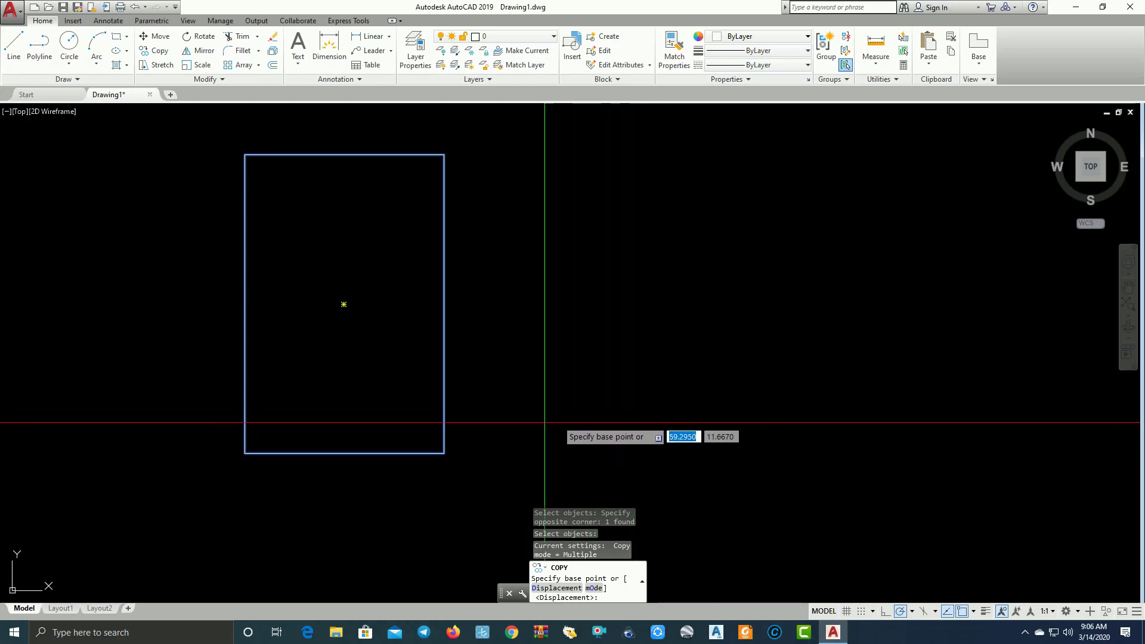
left_click(244, 453)
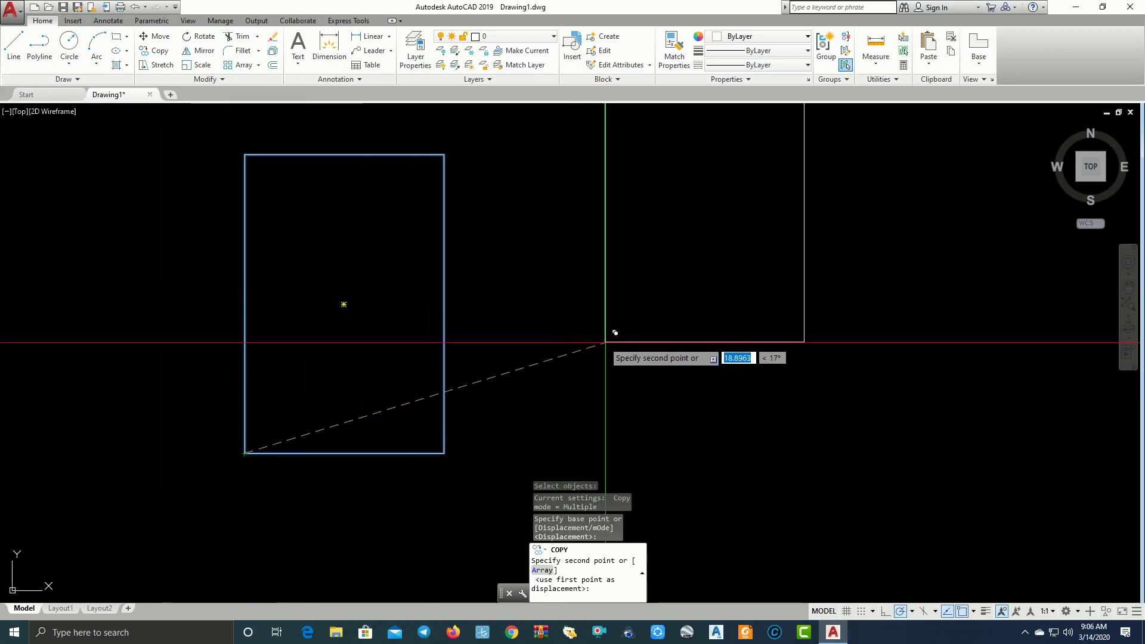
Array the copy into a row of 10 side-by-side stalls to the right
left_click(550, 574)
scroll(504, 309, "down", 4)
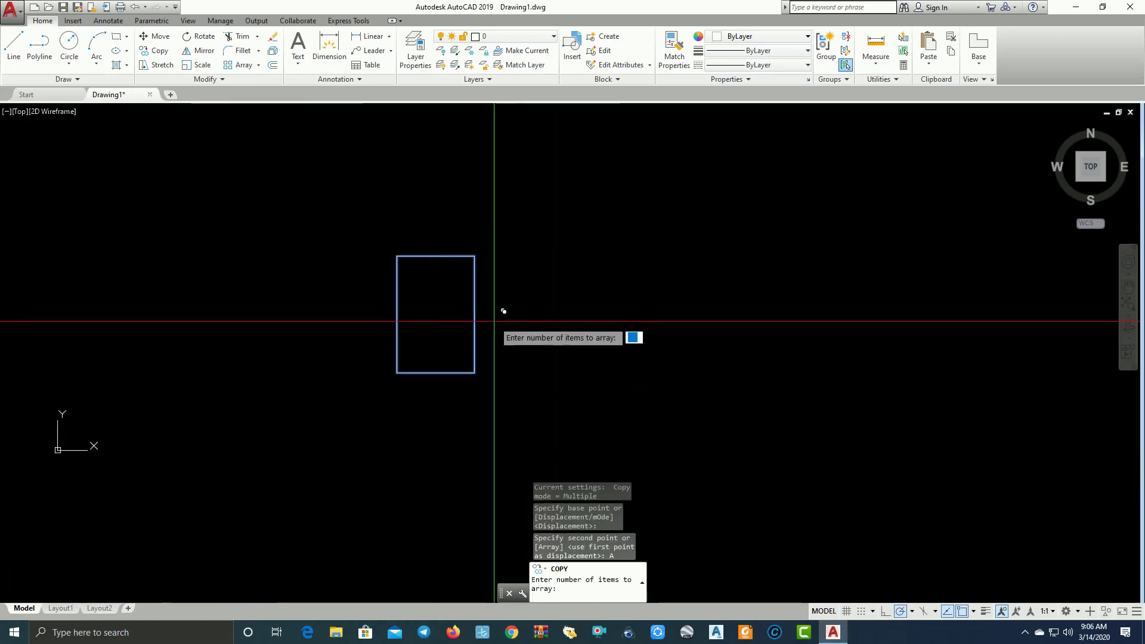
scroll(563, 333, "down", 4)
scroll(511, 348, "up", 2)
scroll(513, 342, "up", 2)
type("10")
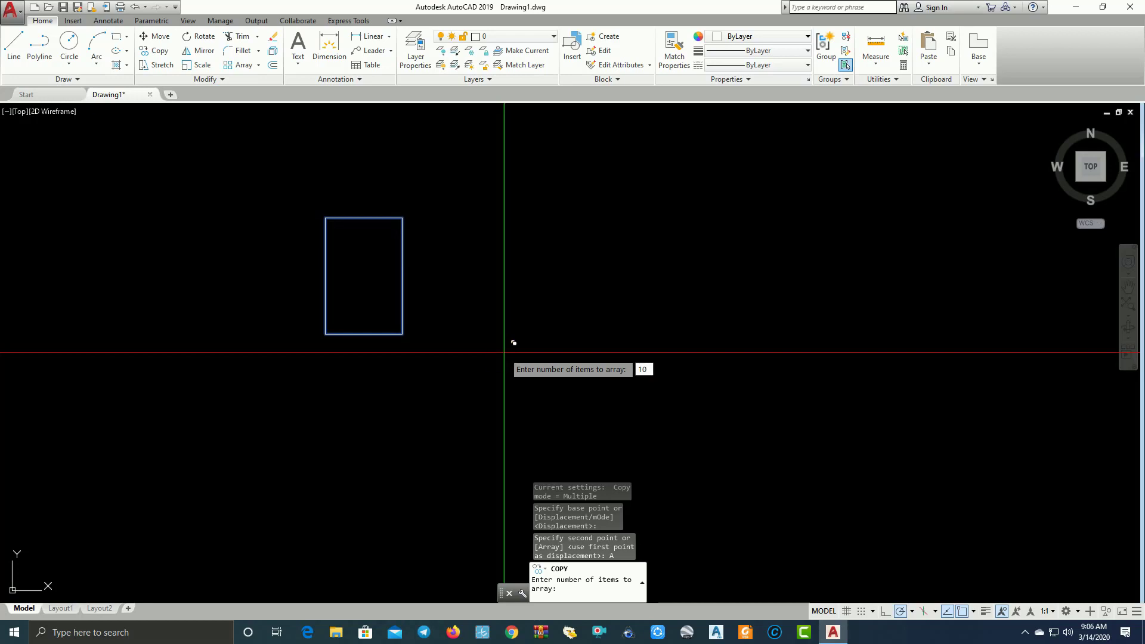
key("Return")
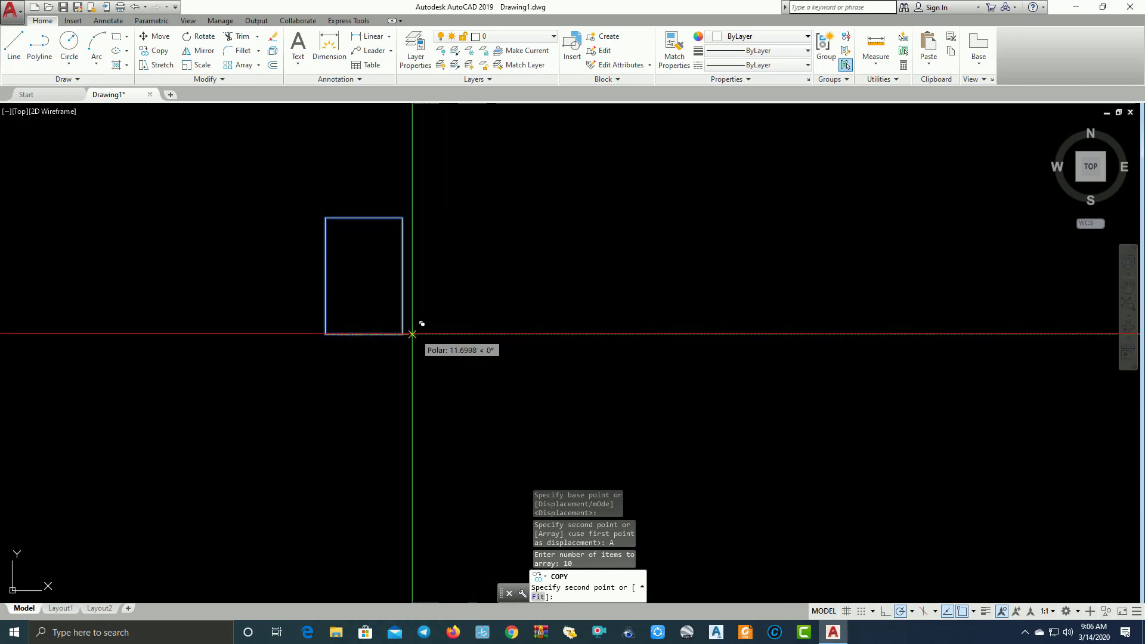
left_click(403, 335)
scroll(376, 392, "down", 4)
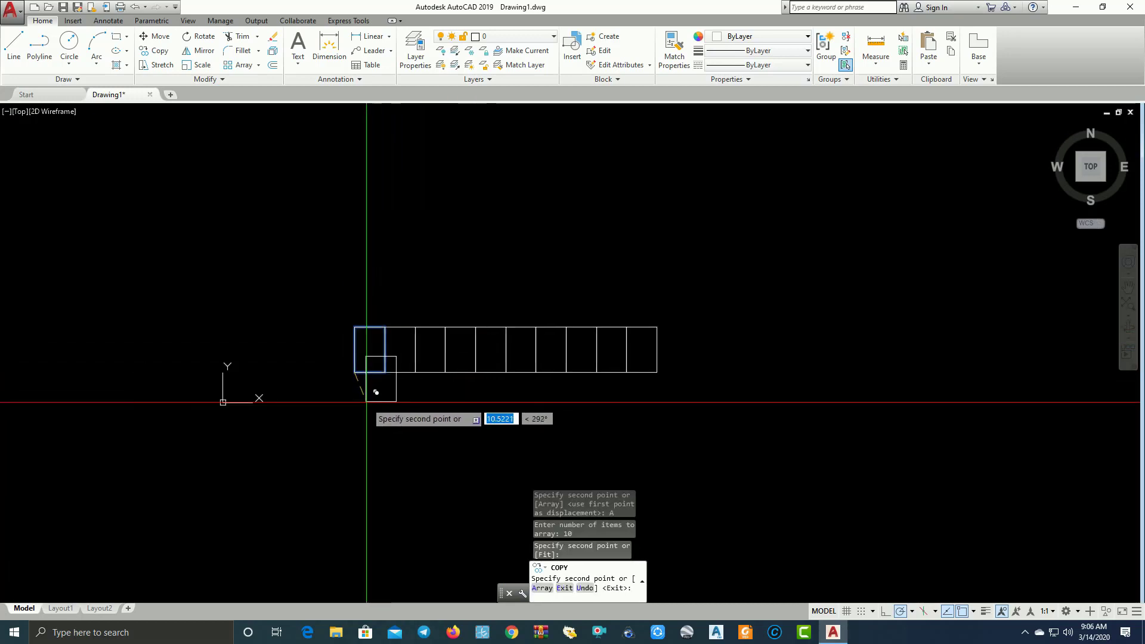
key("Escape")
scroll(368, 395, "up", 2)
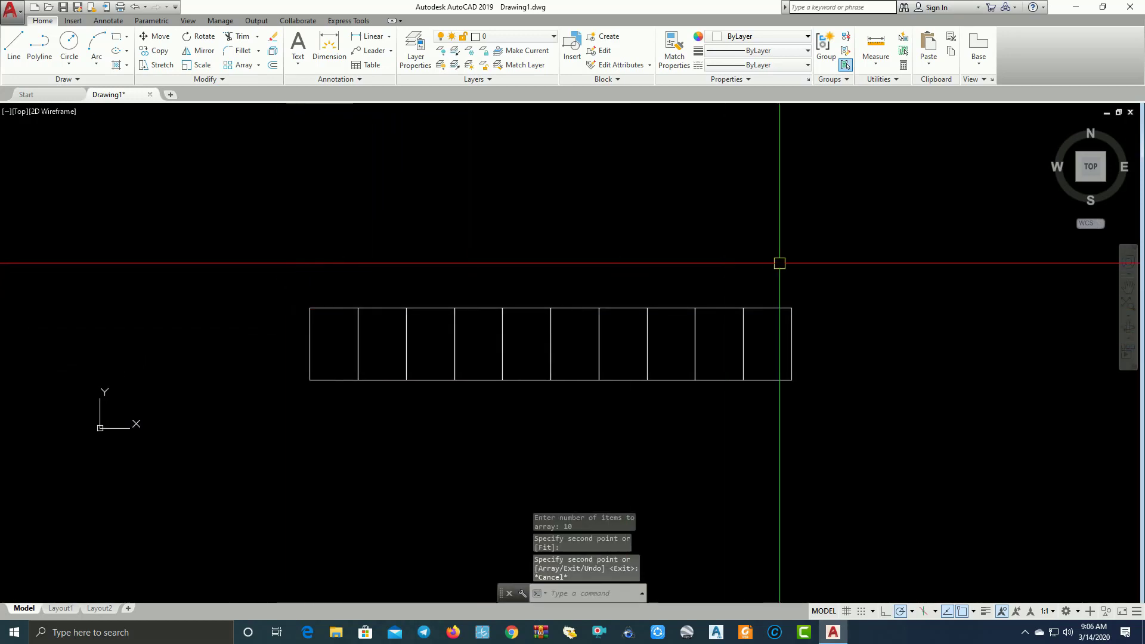
middle_click_drag(779, 263, 770, 270)
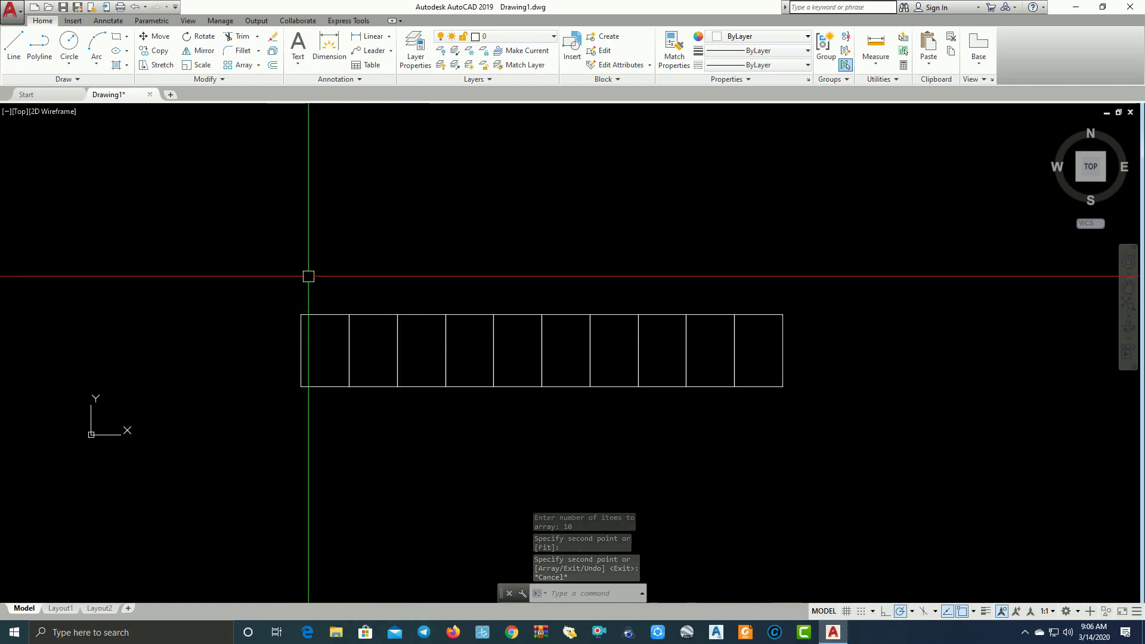
Draw a horizontal construction line along the stalls' top edge
type("xl")
key("Return")
type("h")
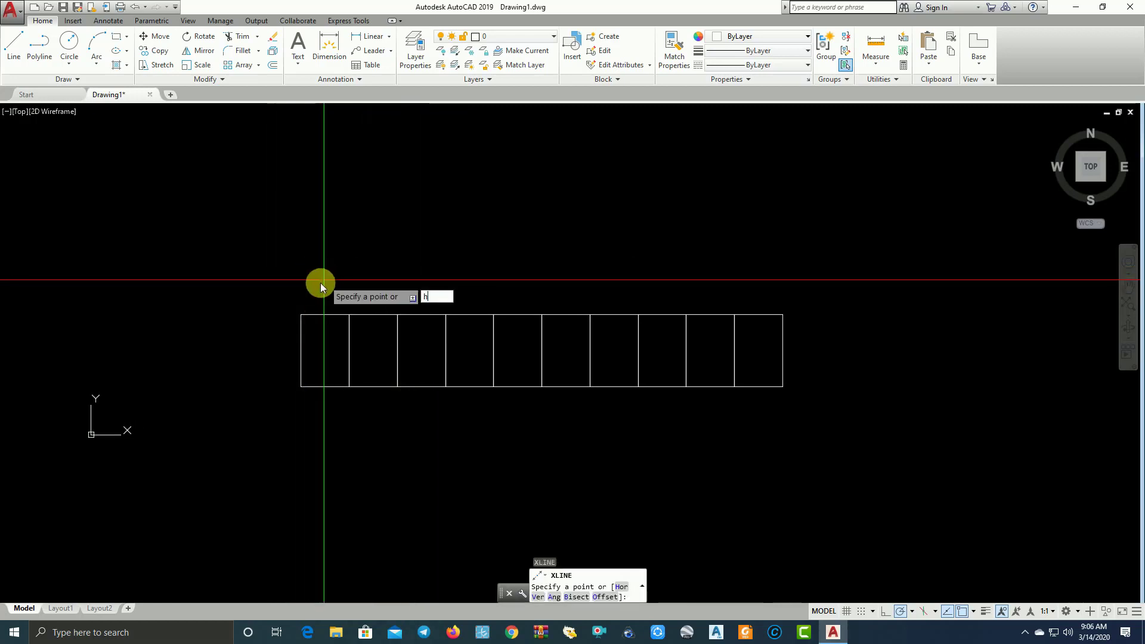
key("Return")
scroll(301, 287, "up", 3)
left_click(301, 356)
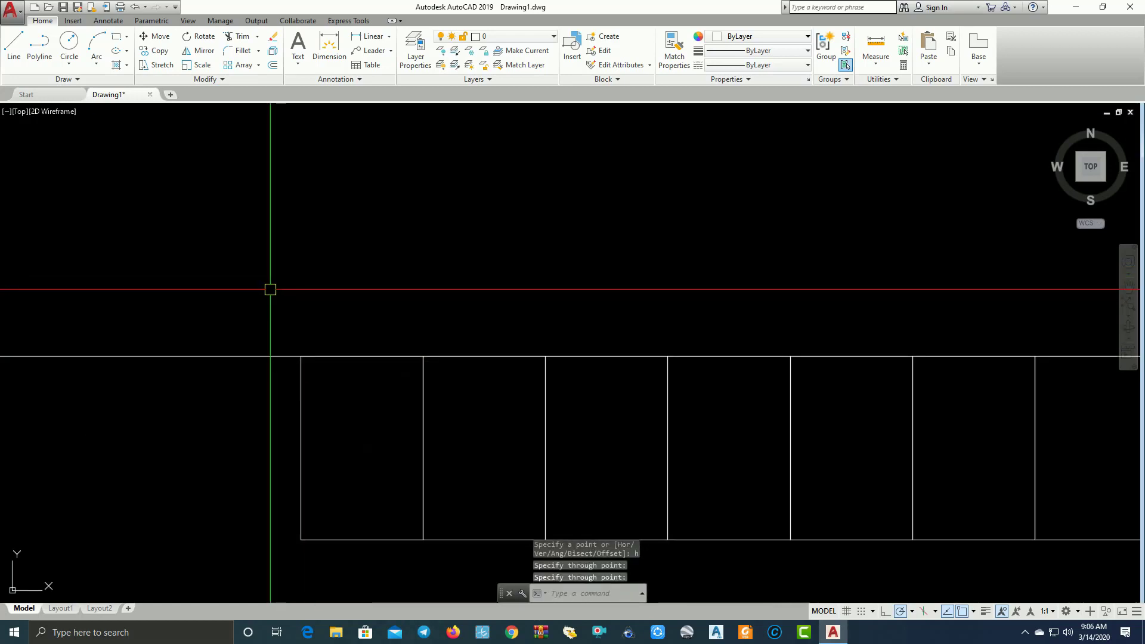
scroll(270, 290, "down", 3)
Offset that construction line 7 units above the stalls
type("o")
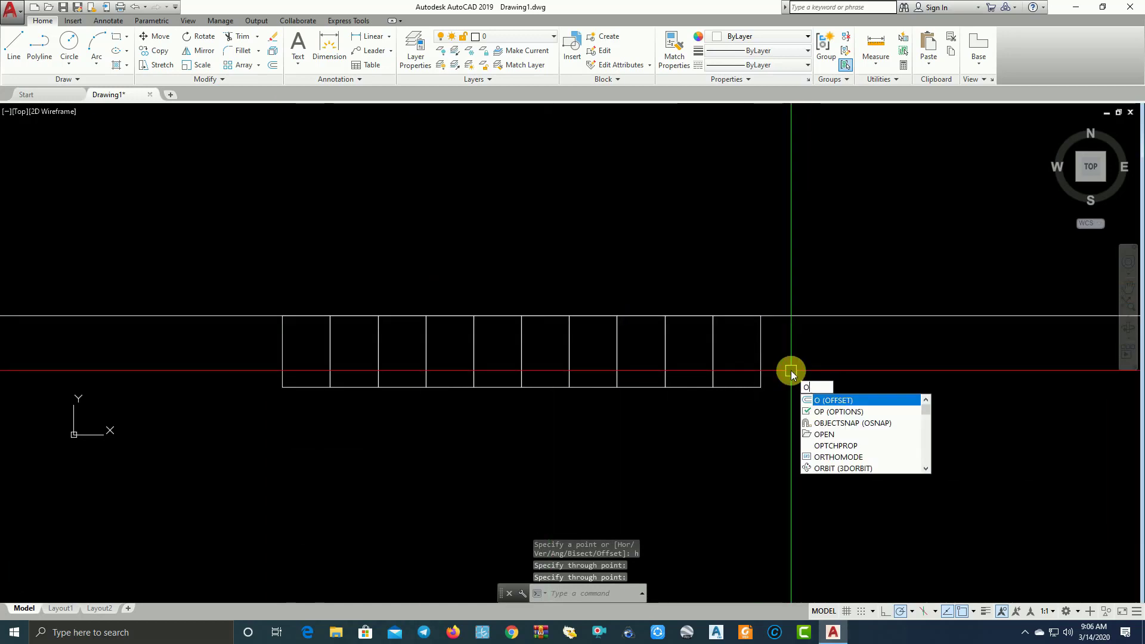
key("Return")
type("7")
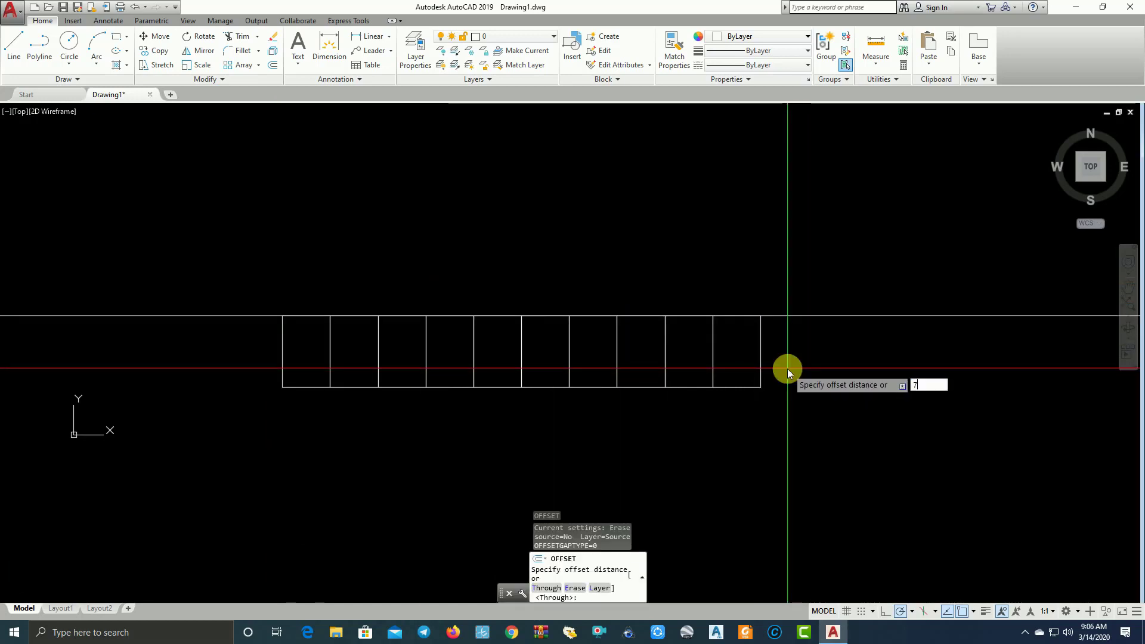
key("Return")
left_click(788, 315)
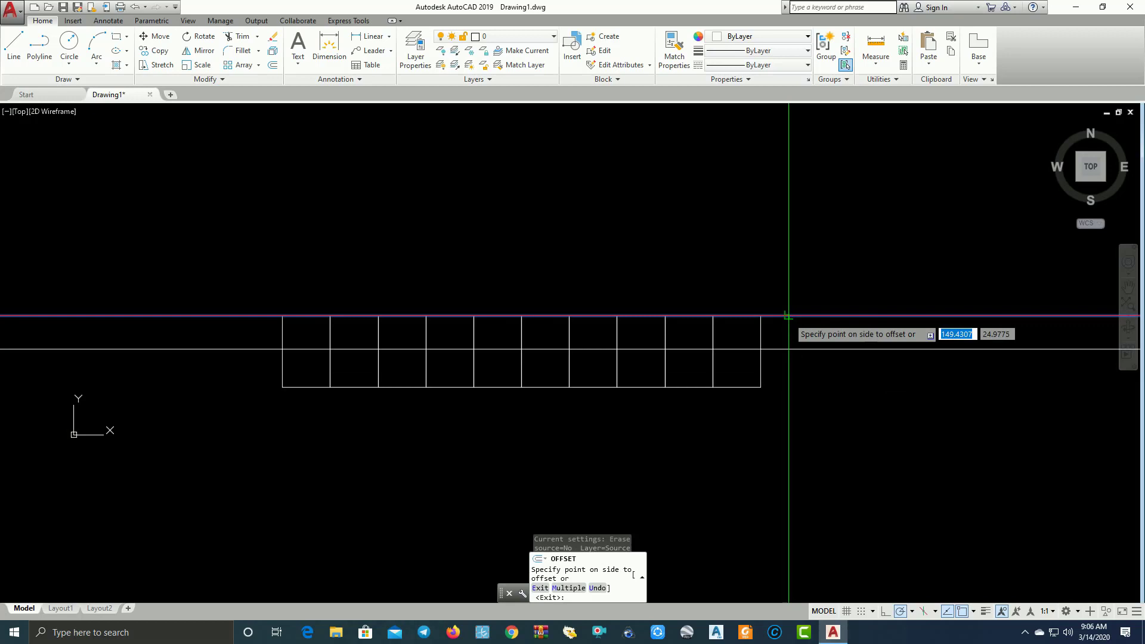
left_click(770, 261)
key("Escape")
left_click_drag(813, 392, 283, 343)
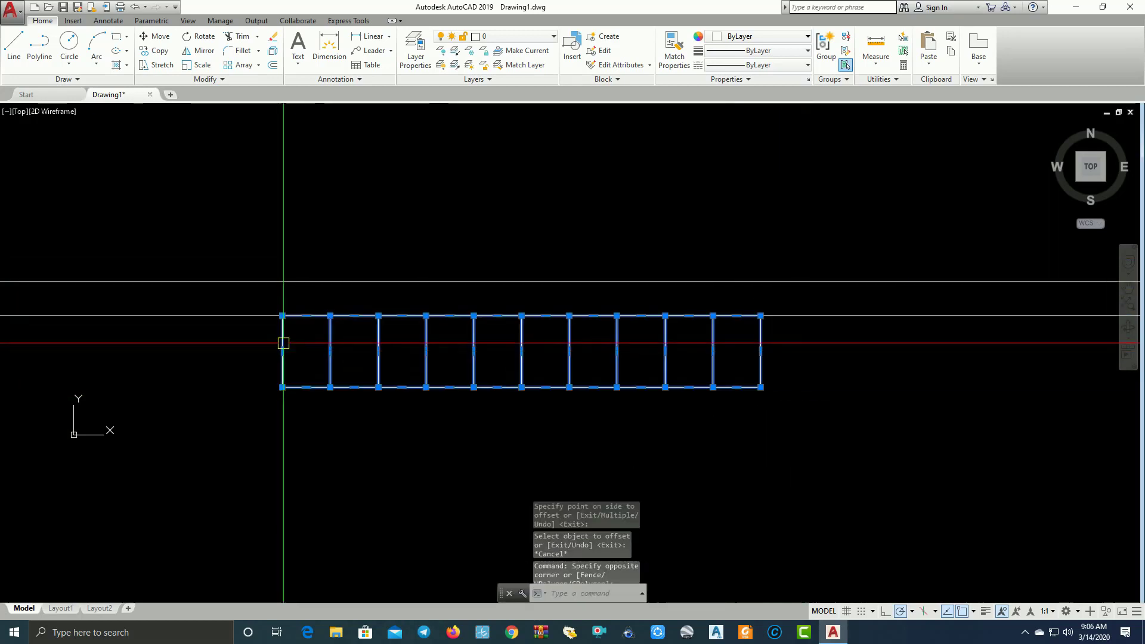
Copy the ten-stall row above the aisle lines
left_click(154, 60)
left_click(282, 387)
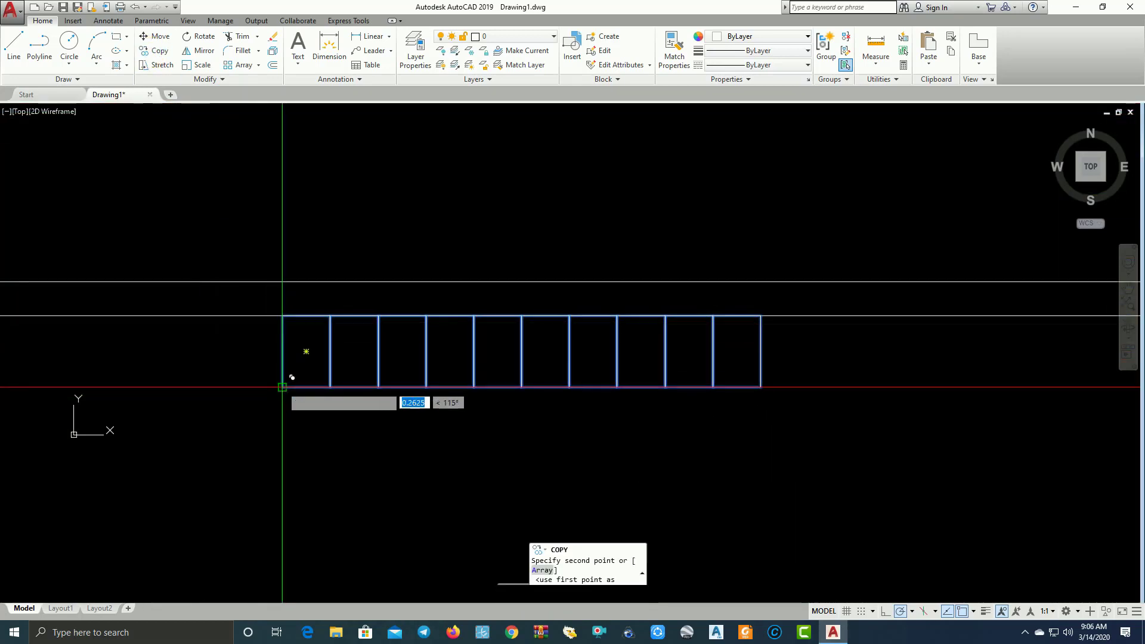
left_click(282, 282)
key("Escape")
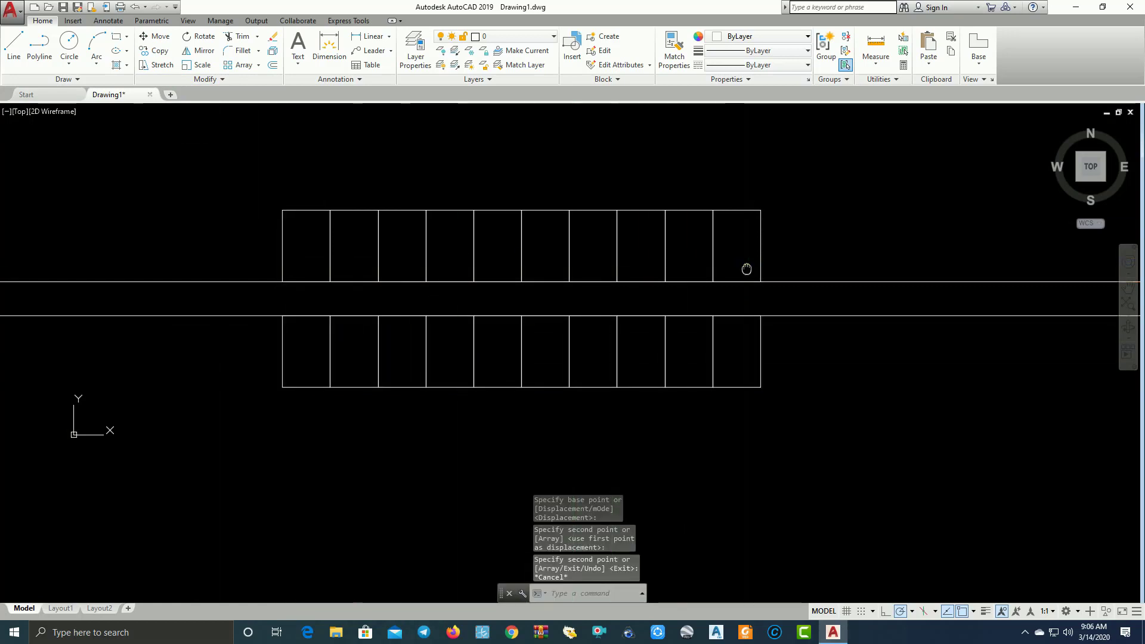
middle_click_drag(748, 266, 710, 287)
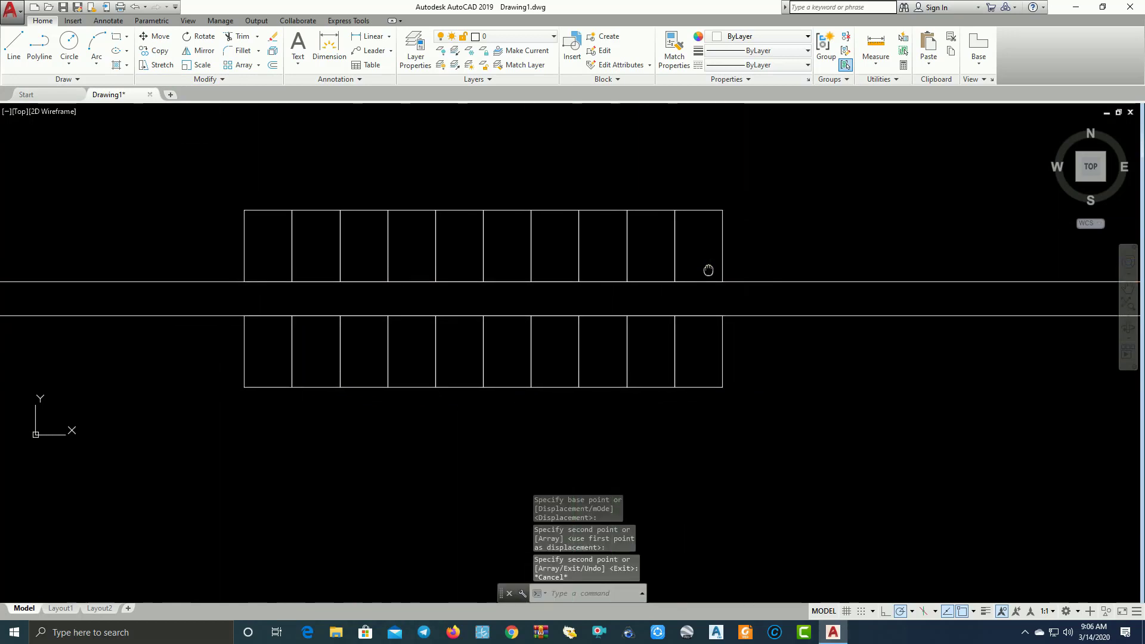
Copy the two horizontal aisle lines 22 units upward
left_click(190, 383)
left_click(146, 250)
left_click(157, 51)
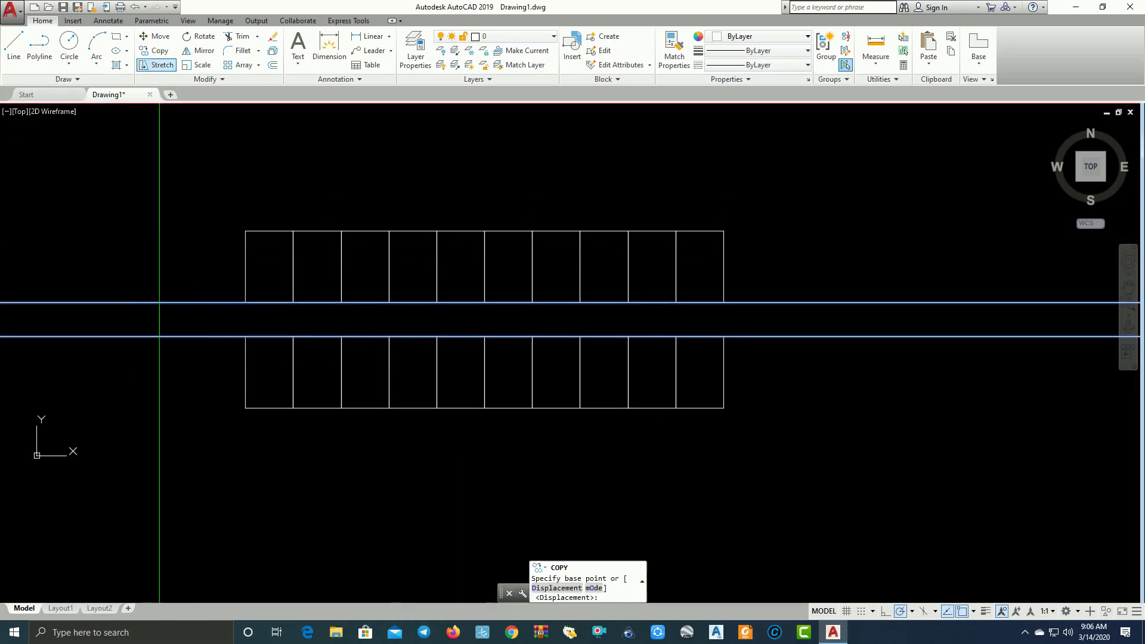
left_click(245, 337)
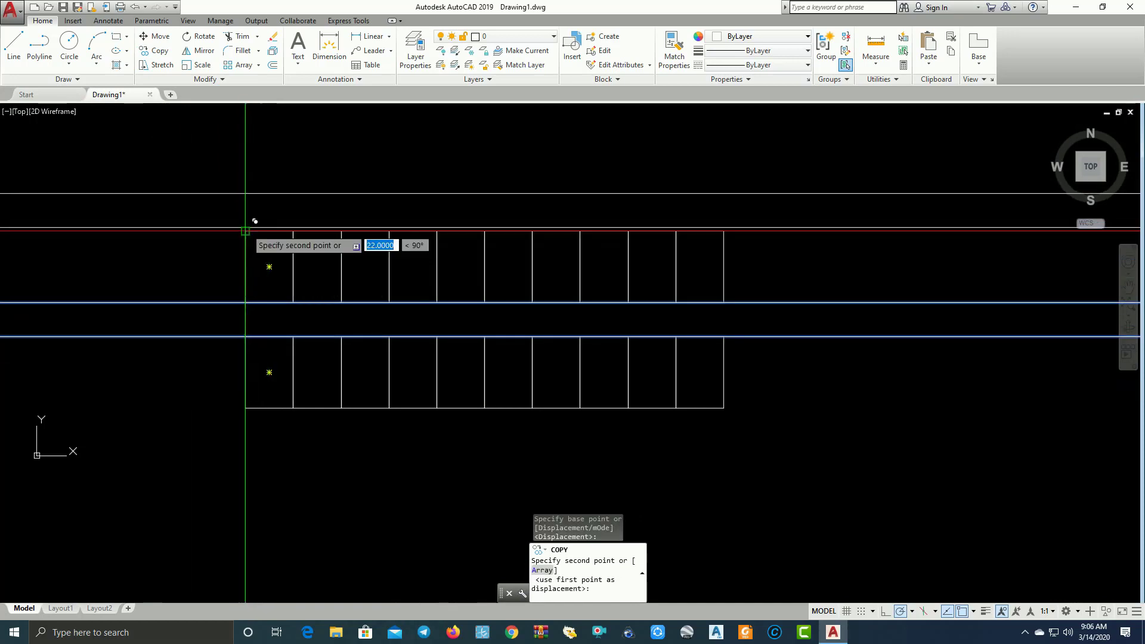
left_click(245, 231)
key("Escape")
middle_click_drag(605, 298, 656, 361)
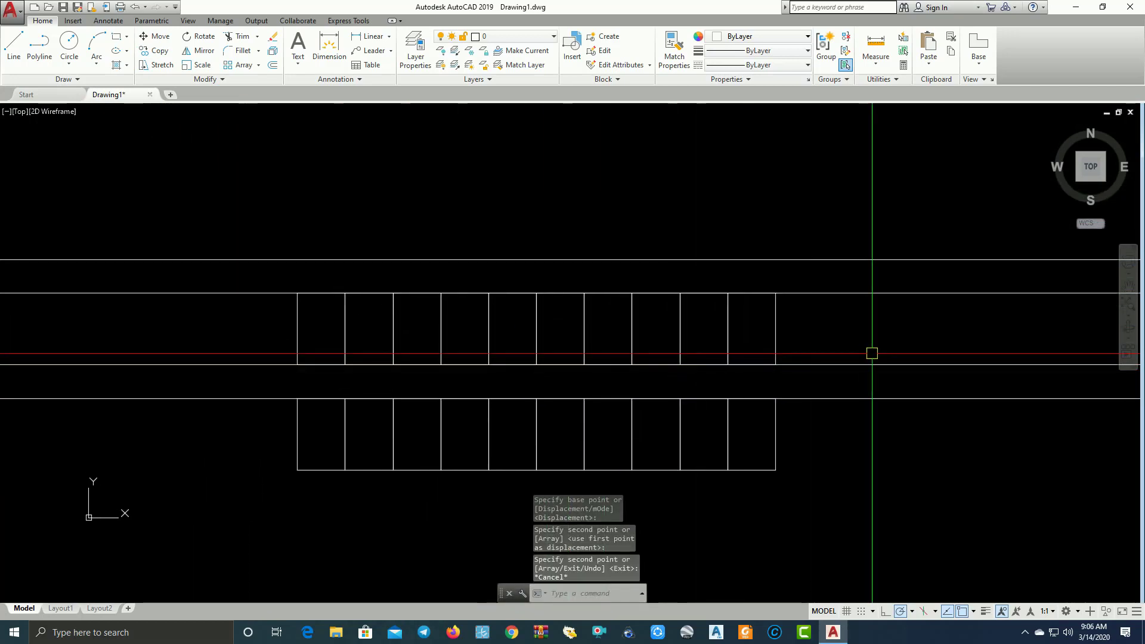
Copy the upper stall row 22 units higher to form a third row
left_click(871, 352)
left_click(238, 296)
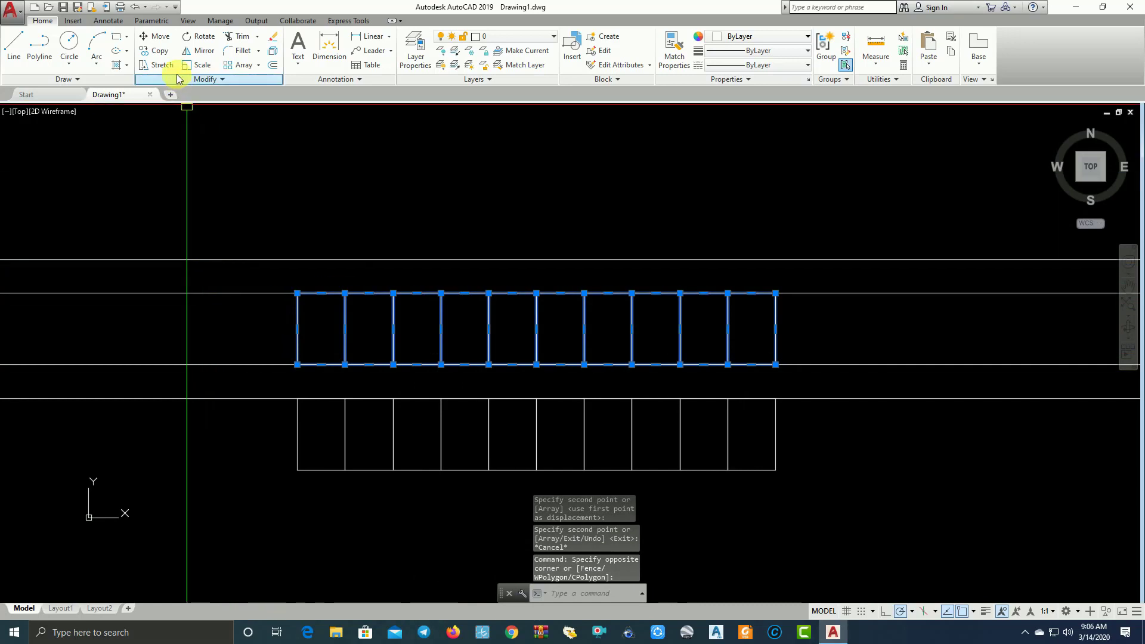
left_click(145, 51)
left_click(297, 364)
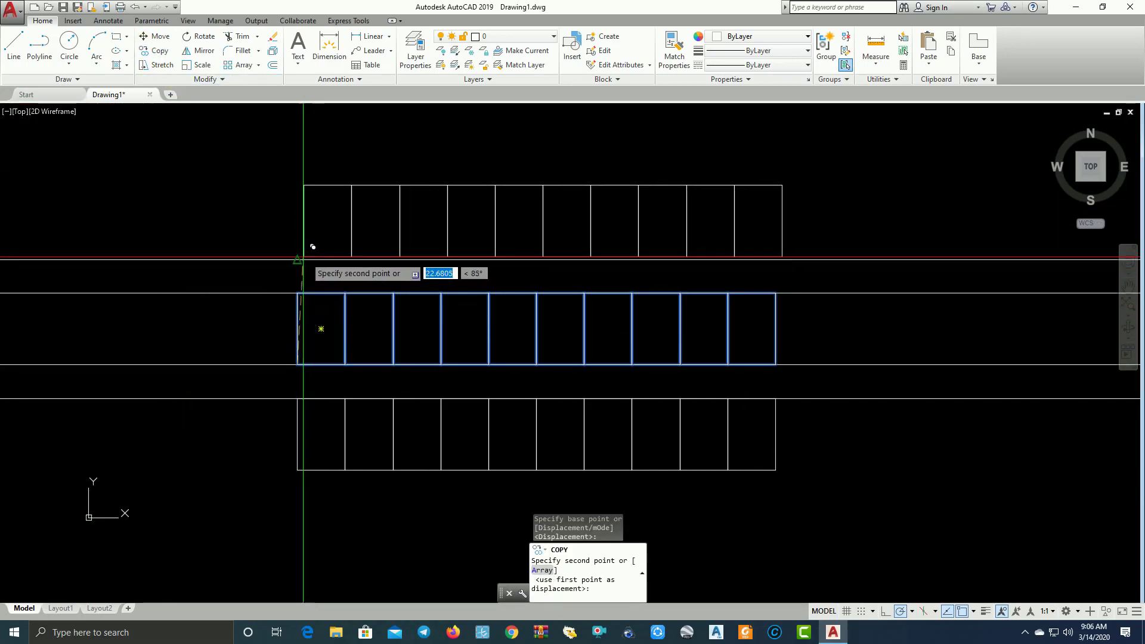
left_click(307, 249)
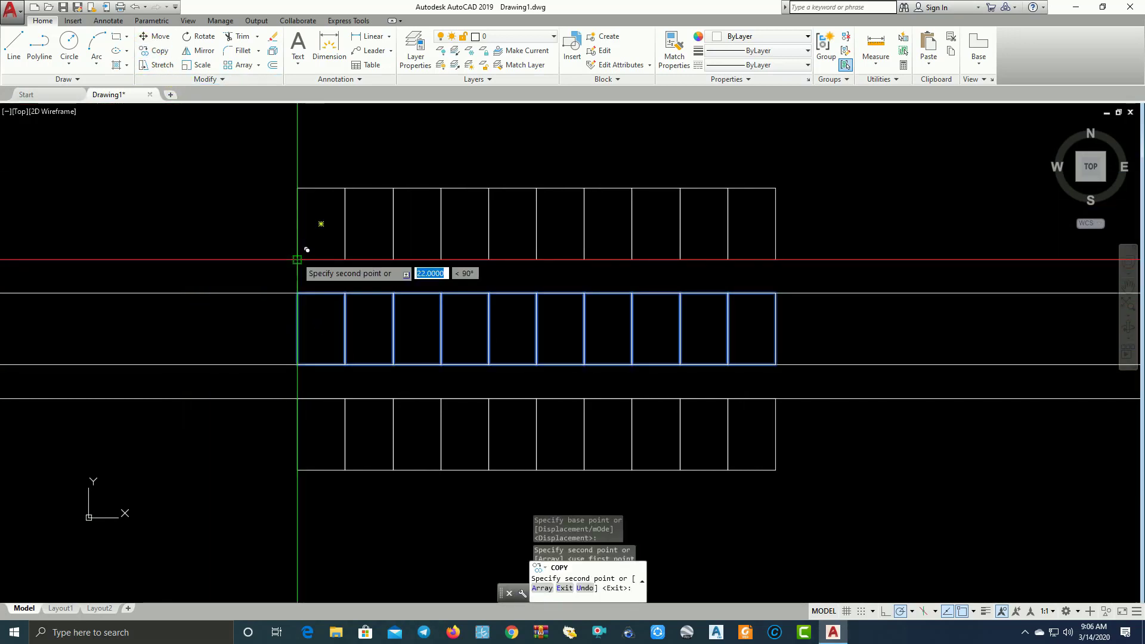
scroll(302, 268, "down", 2)
scroll(550, 363, "up", 2)
middle_click_drag(550, 363, 705, 400)
key("Escape")
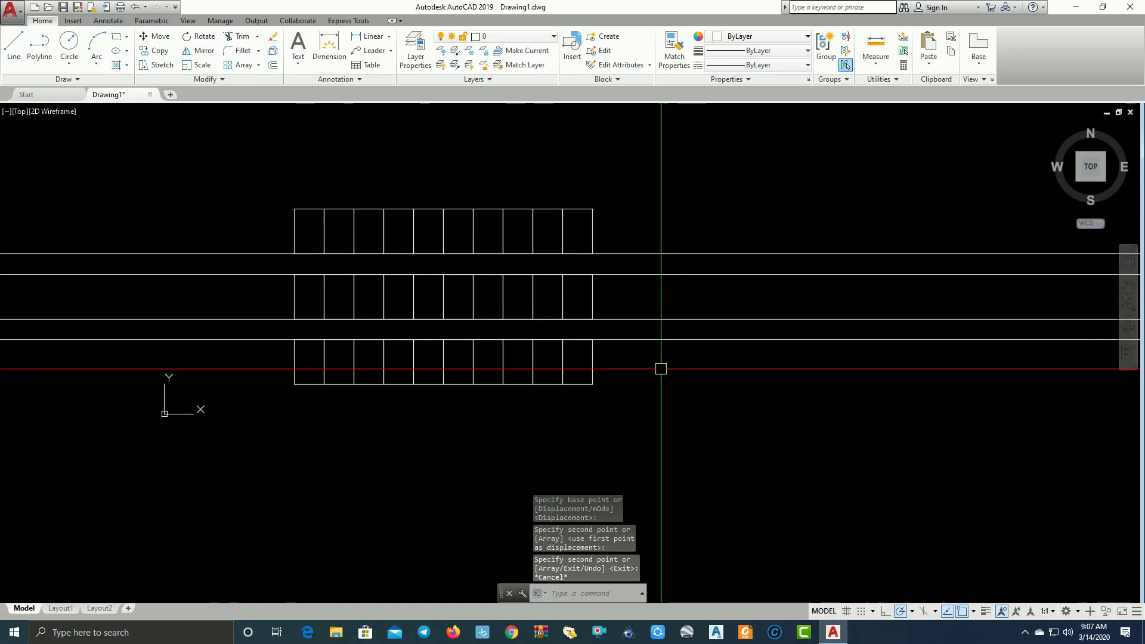
Copy the aisle lines above the bottom row 22 units downward
scroll(614, 324, "up", 2)
mouse_move(614, 325)
middle_mouse_down()
mouse_move(713, 378)
mouse_move(680, 330)
middle_mouse_up()
scroll(677, 310, "up", 1)
scroll(680, 352, "down", 3)
mouse_move(504, 375)
middle_mouse_down()
mouse_move(425, 291)
mouse_move(403, 285)
middle_mouse_up()
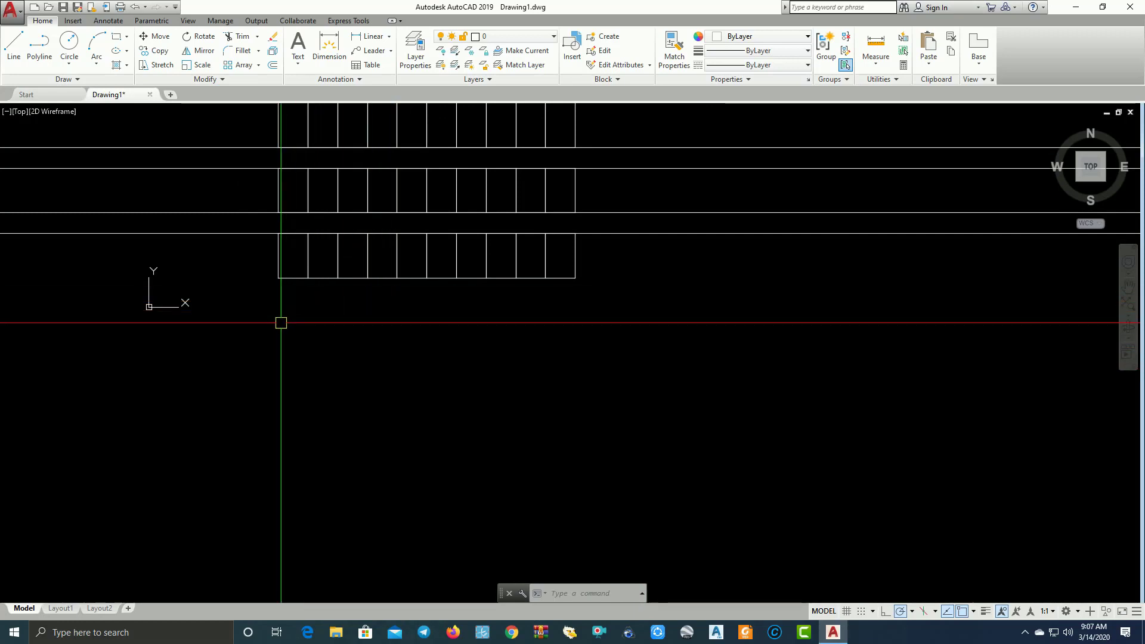
left_click(680, 266)
left_click(455, 160)
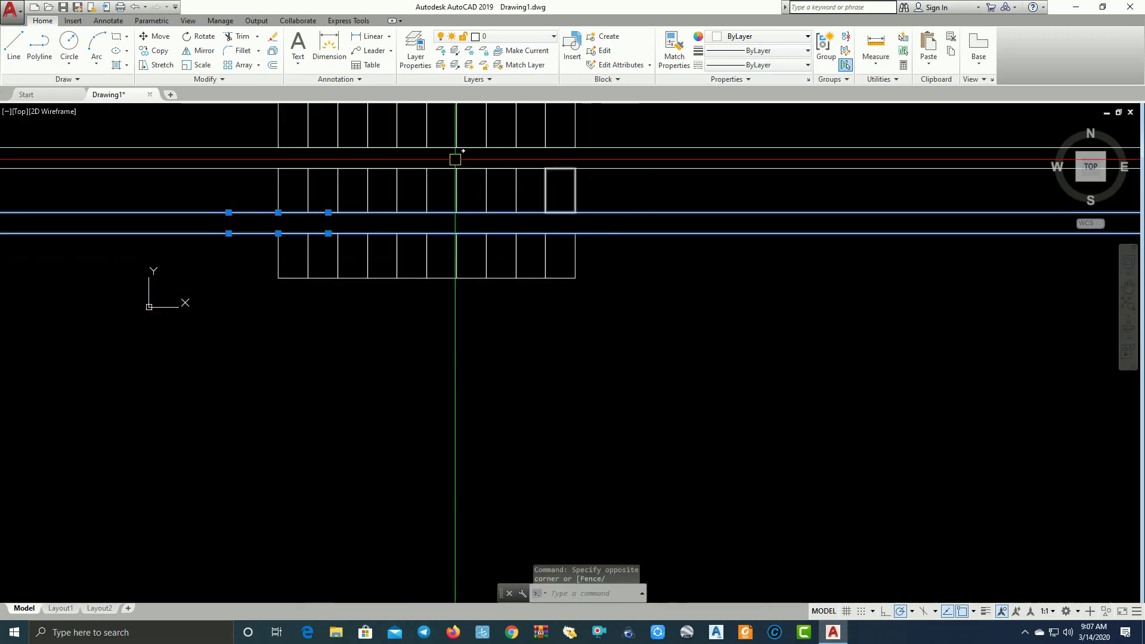
left_click(160, 57)
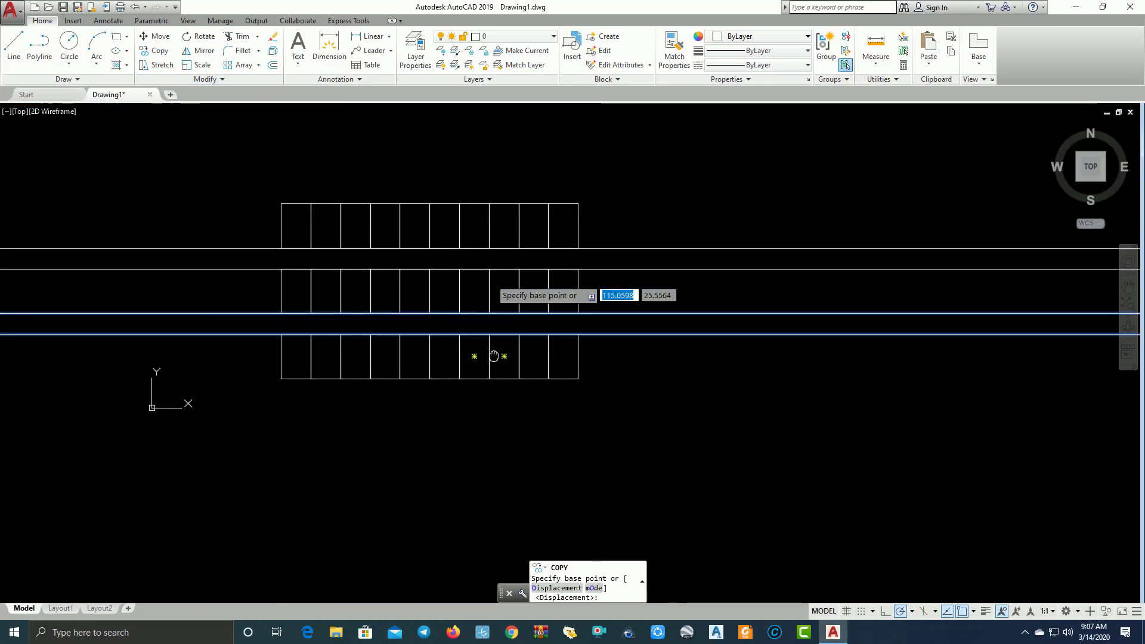
middle_click_drag(376, 280, 398, 341)
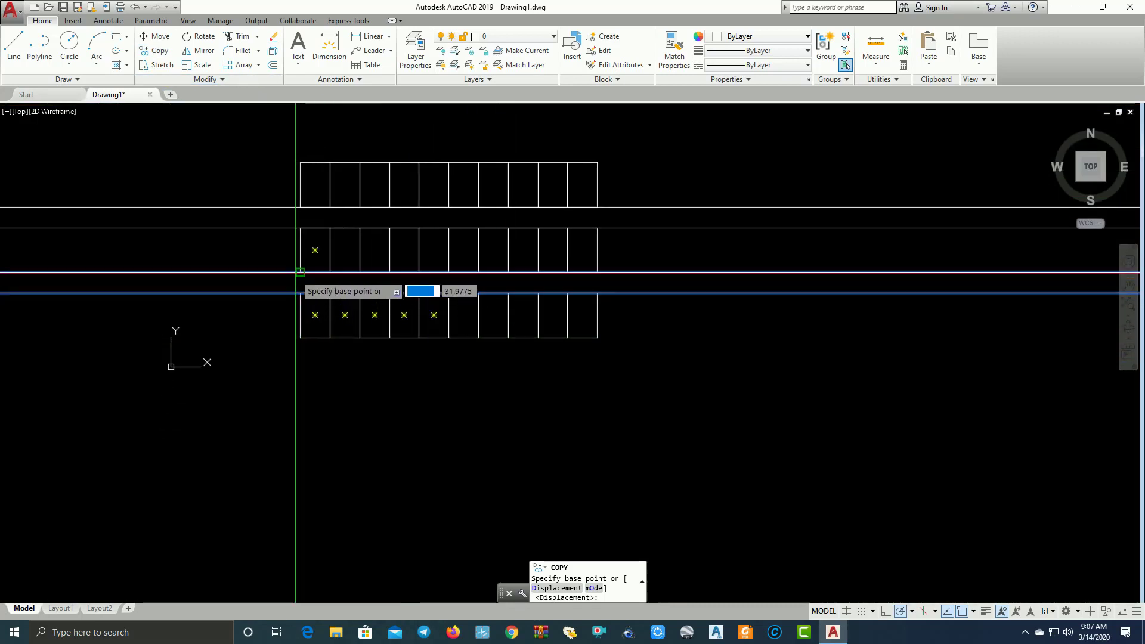
left_click(300, 272)
left_click(311, 328)
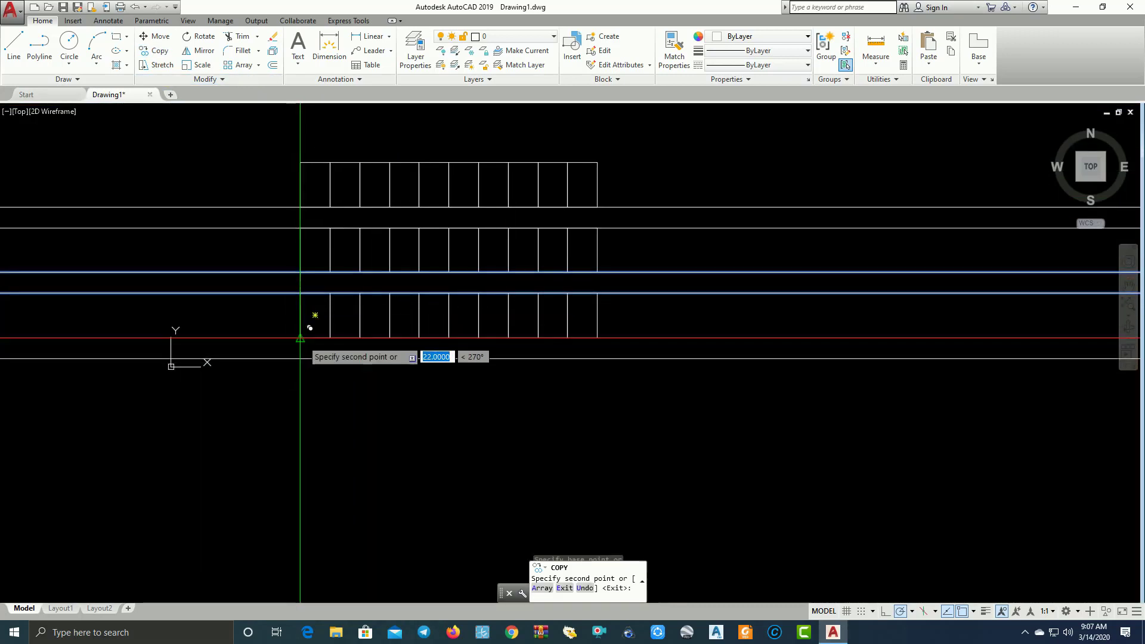
key("Escape")
middle_click_drag(425, 410, 550, 424)
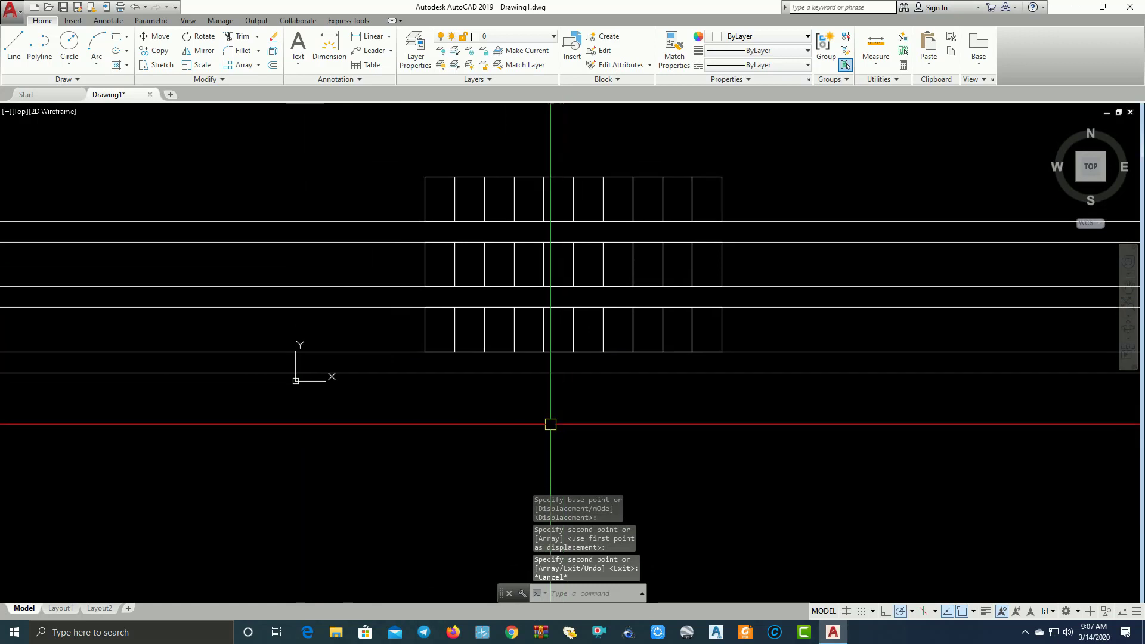
Draw a 7 by 15 rectangle below the stall rows
left_click(111, 42)
scroll(425, 460, "up", 2)
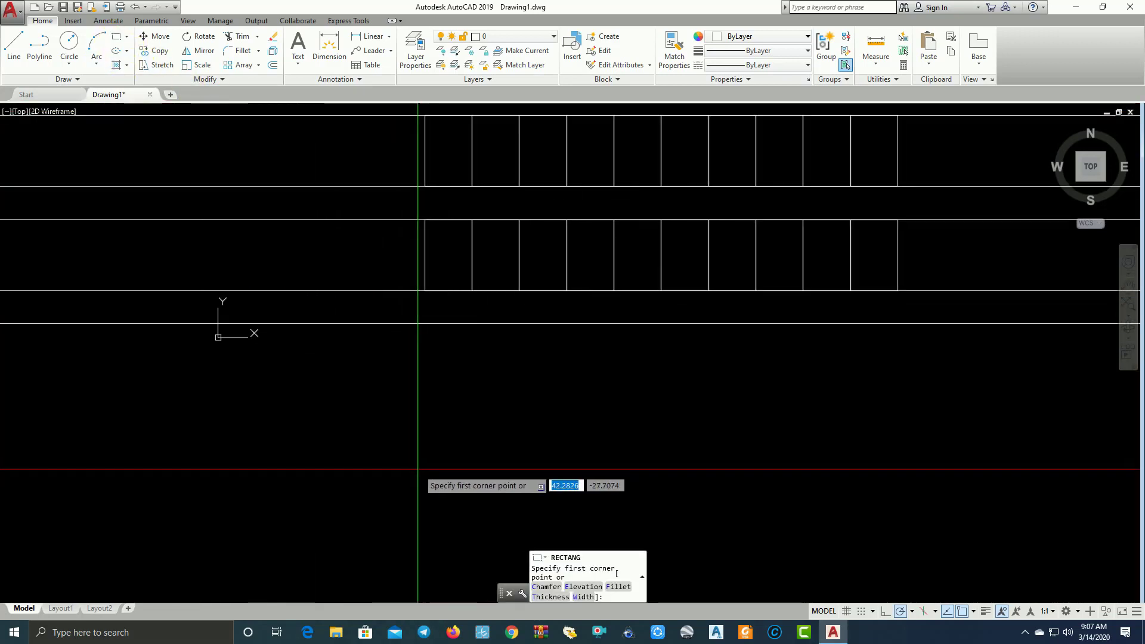
left_click(418, 468)
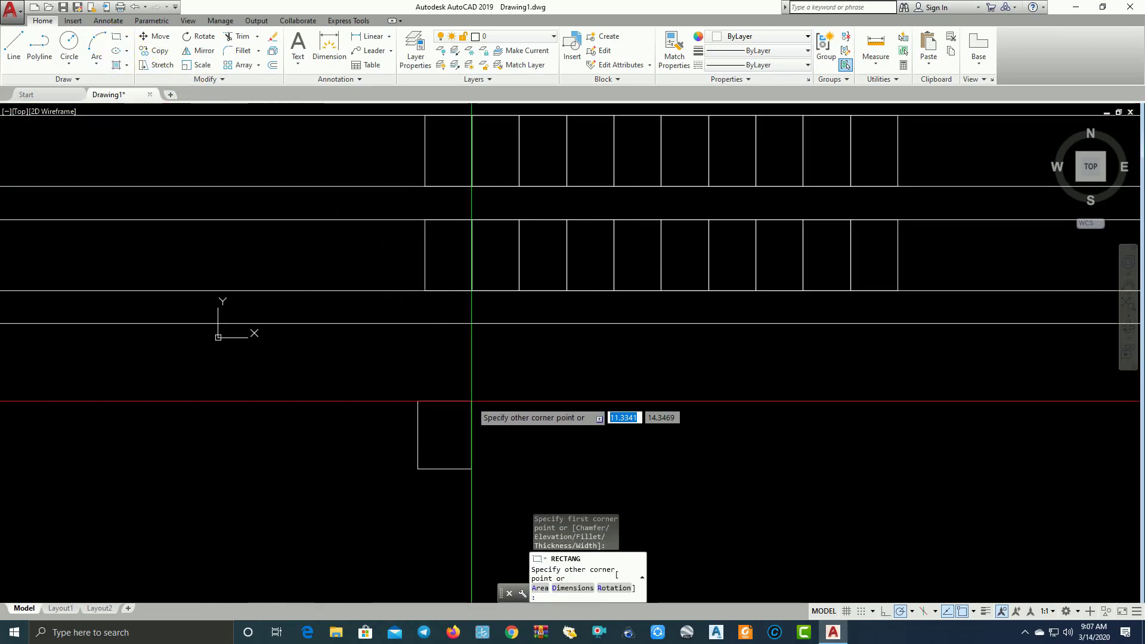
type(",")
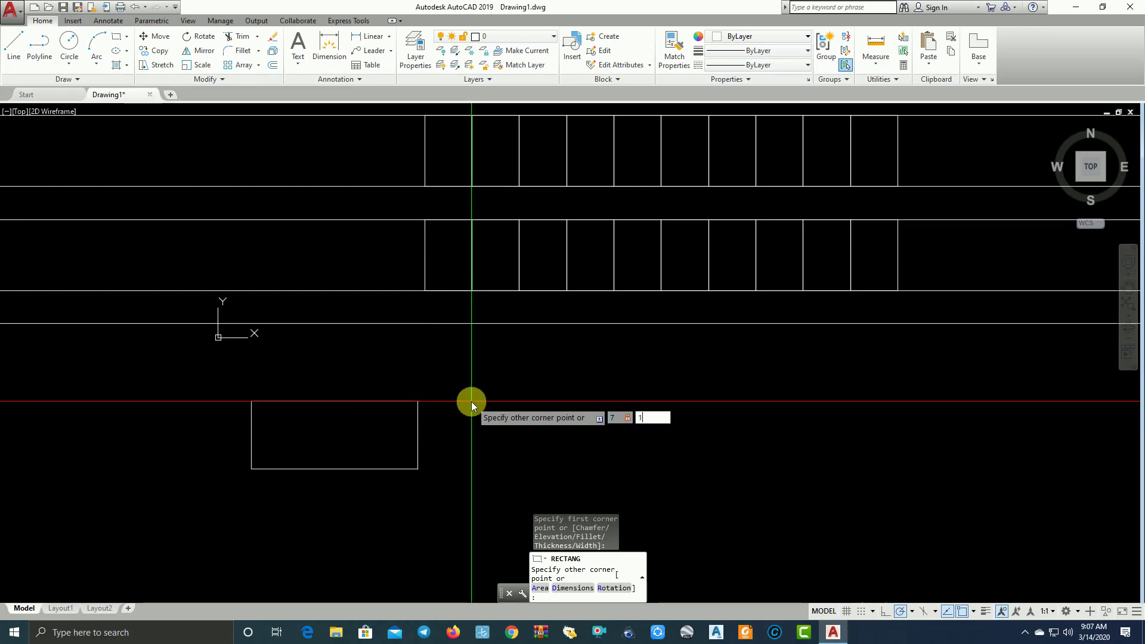
type("15")
key("Return")
scroll(468, 402, "down", 2)
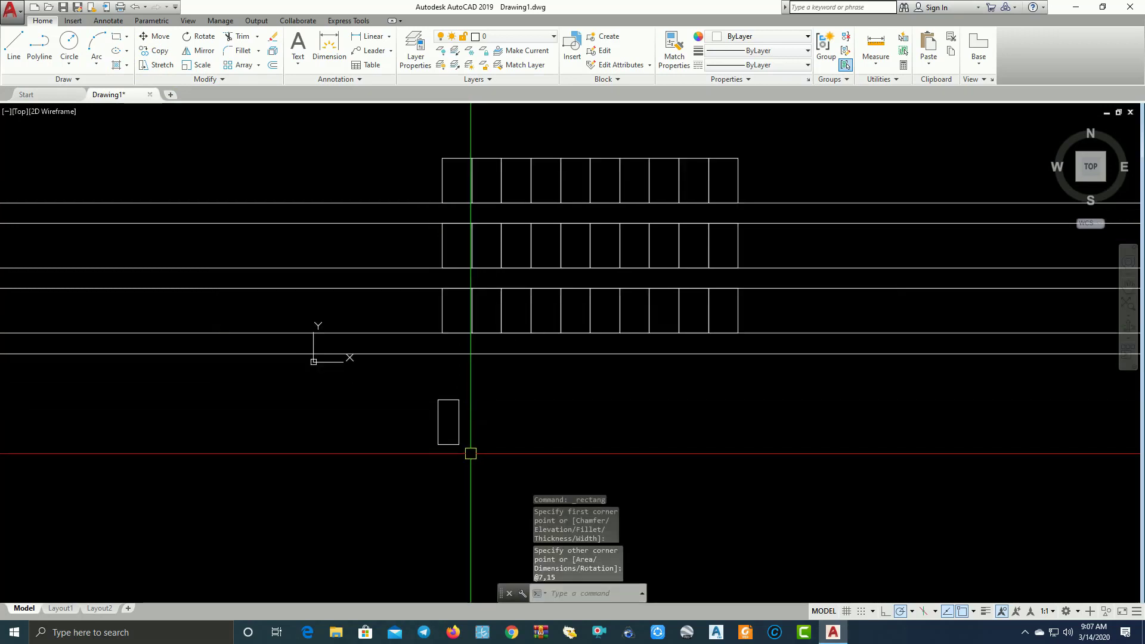
Rotate the new rectangle 90 degrees about its centre to lie horizontal
left_click(449, 410)
scroll(504, 439, "up", 2)
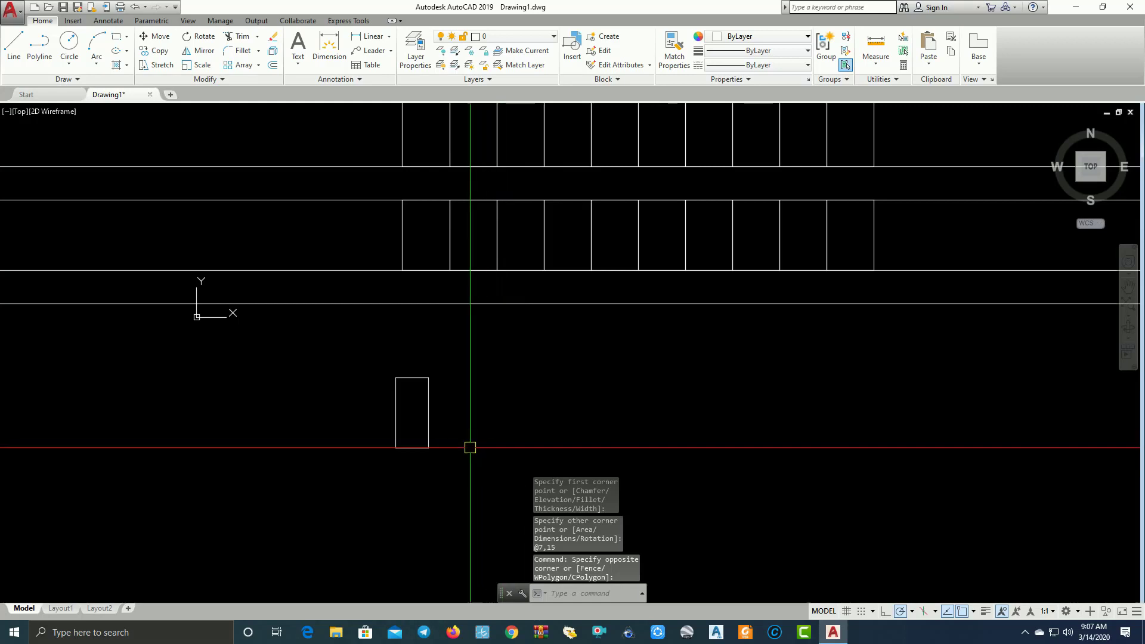
mouse_move(463, 455)
middle_mouse_down()
mouse_move(471, 400)
mouse_move(452, 415)
middle_mouse_up()
left_click(471, 399)
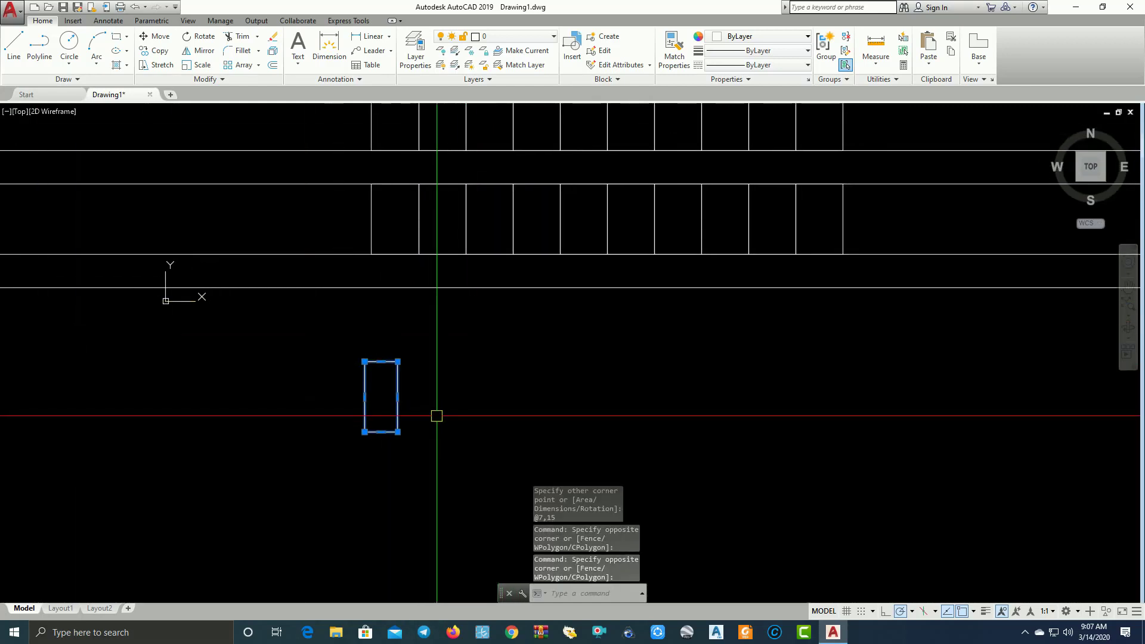
key("Return")
left_click(381, 397)
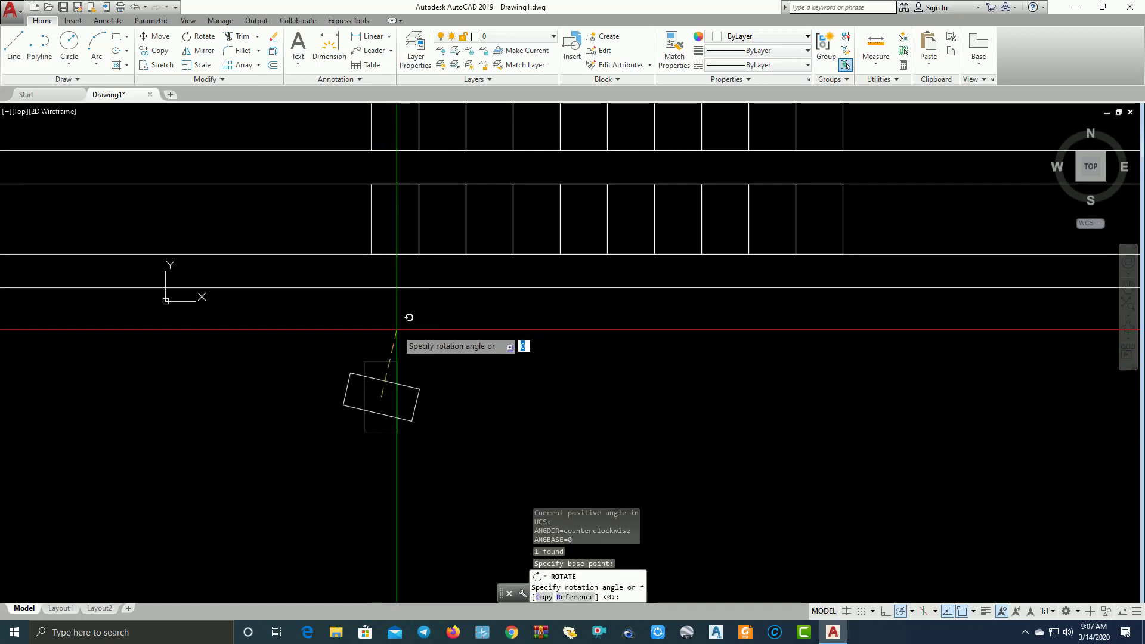
key("Return")
Move the rotated stall under the left end of the bottom row
left_click(462, 446)
left_click(312, 356)
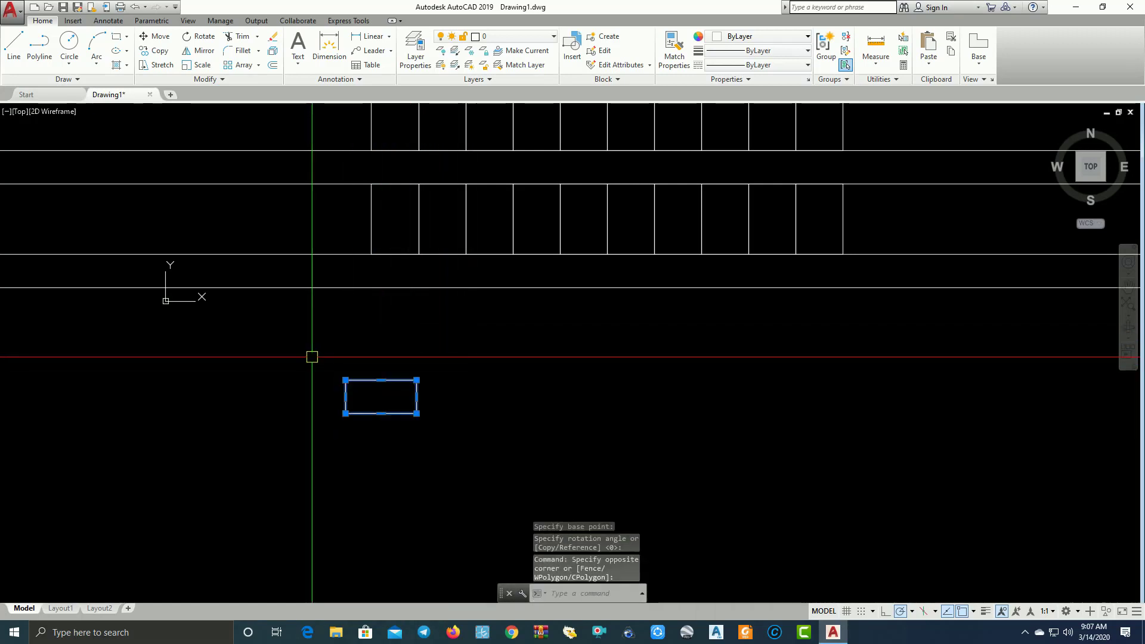
type("m")
key("Return")
left_click(345, 380)
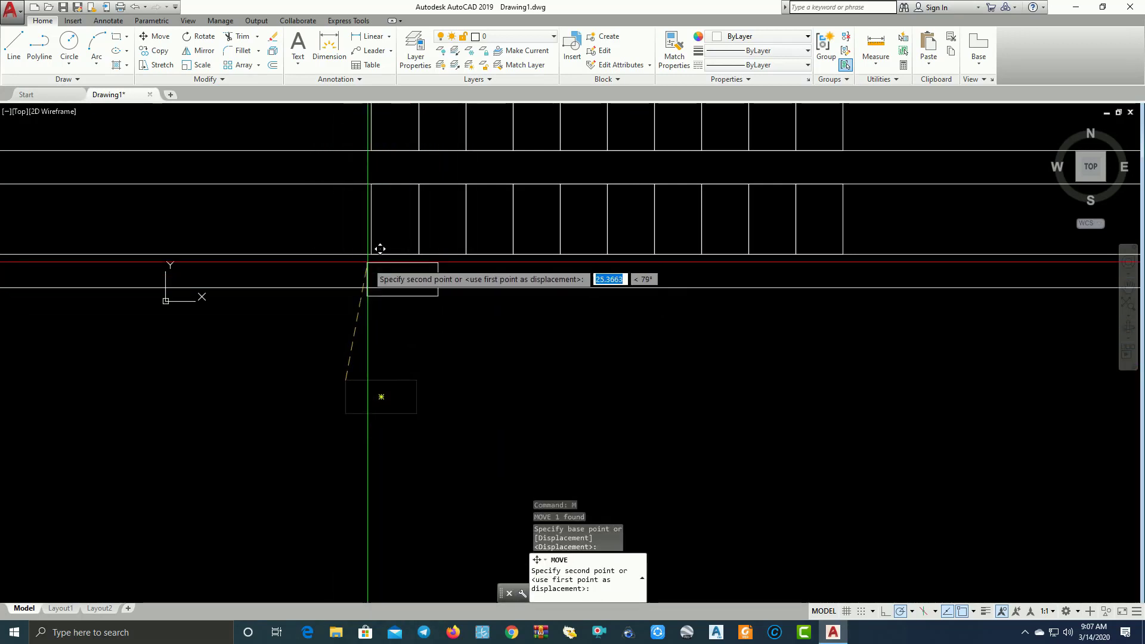
left_click(371, 287)
middle_click_drag(420, 330, 524, 376)
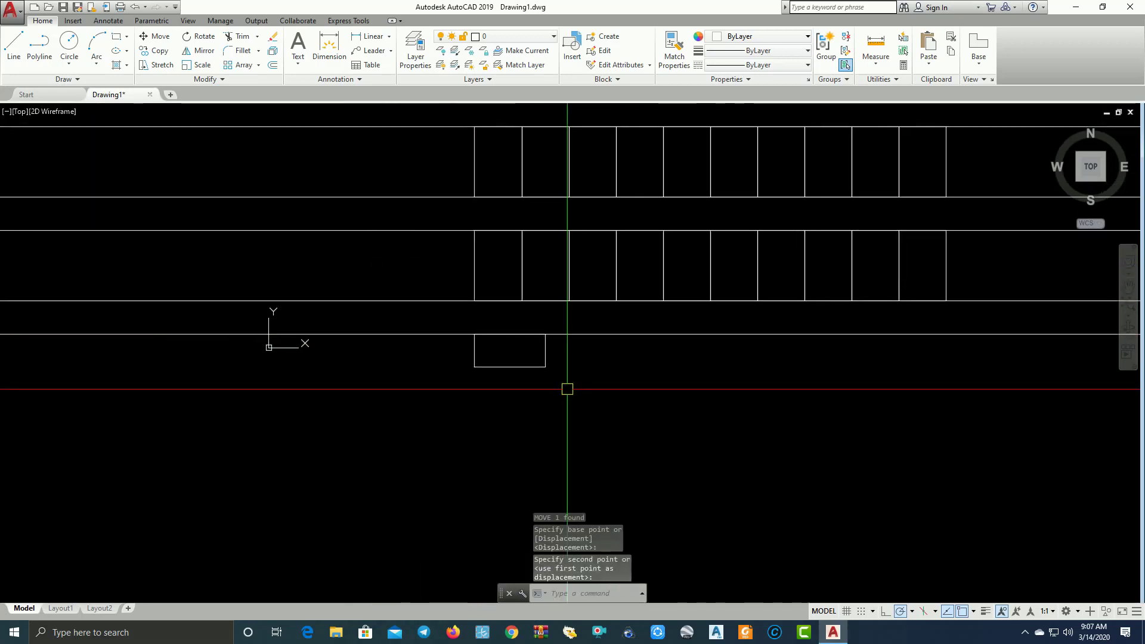
Array the horizontal stall into a downward column of 10 stalls
left_click(567, 389)
left_click(514, 353)
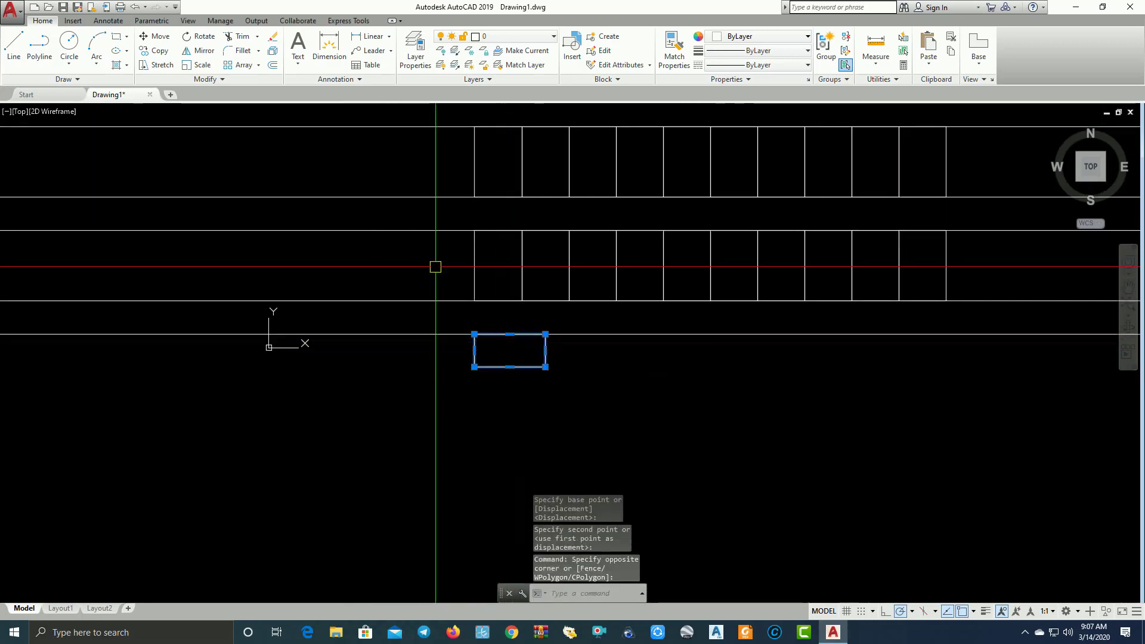
left_click(161, 57)
left_click(475, 334)
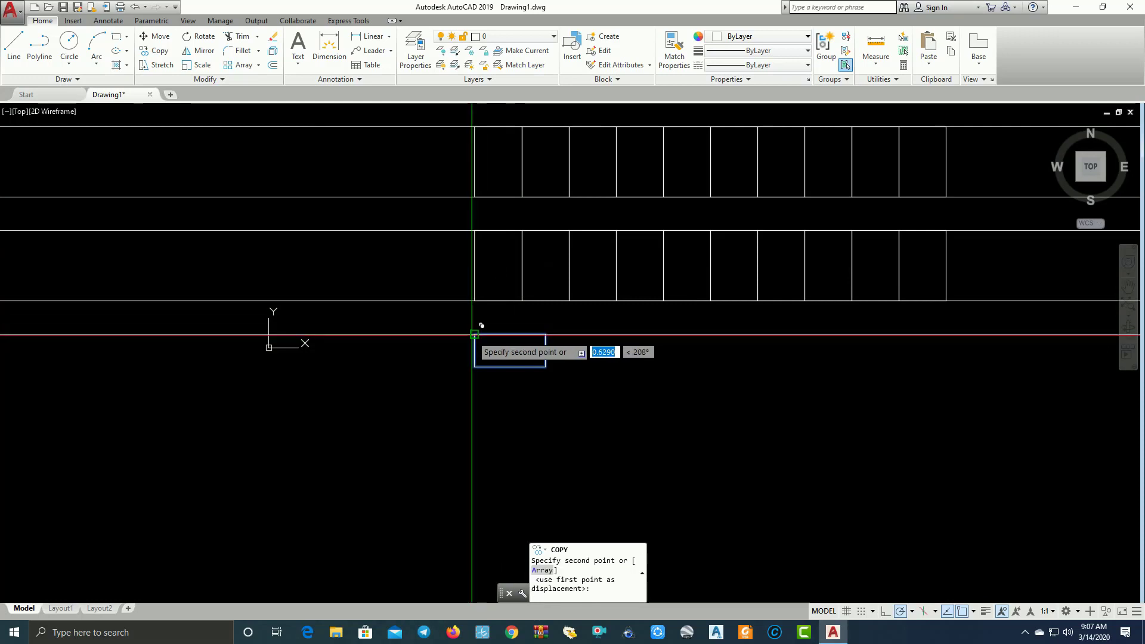
left_click(544, 571)
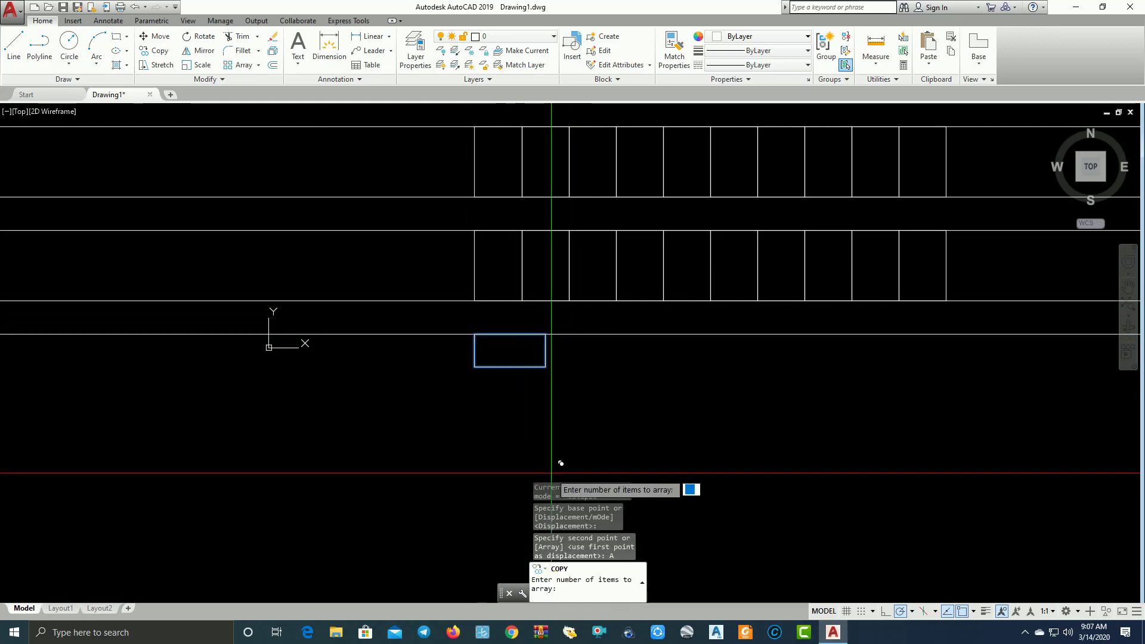
type("10")
type("10")
key("Return")
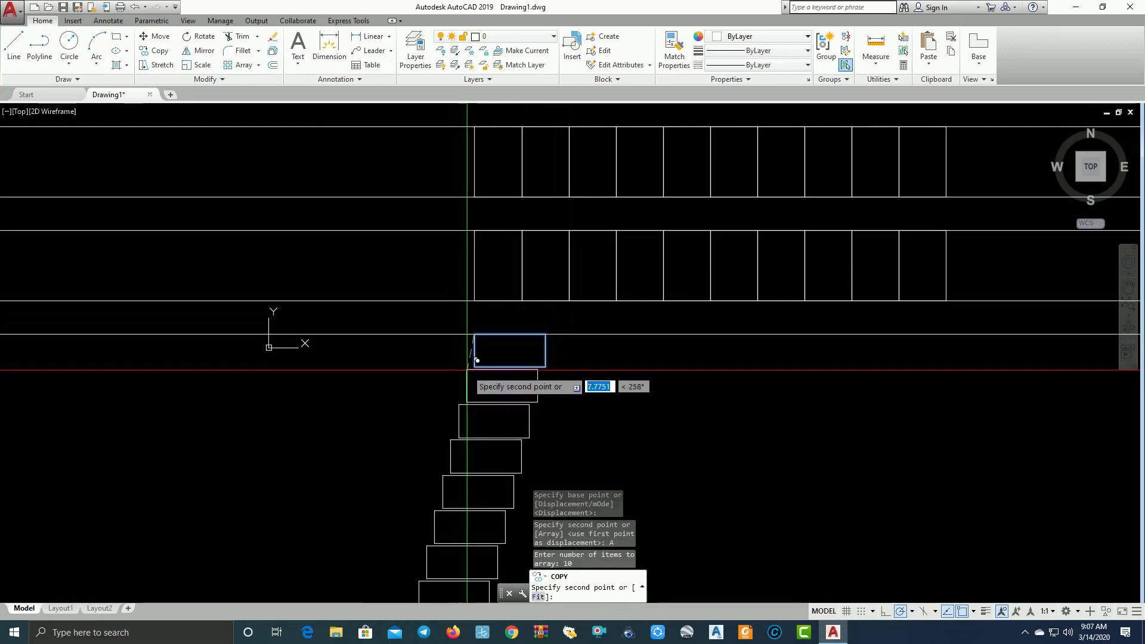
left_click(477, 365)
key("Escape")
scroll(435, 350, "down", 5)
scroll(519, 360, "up", 3)
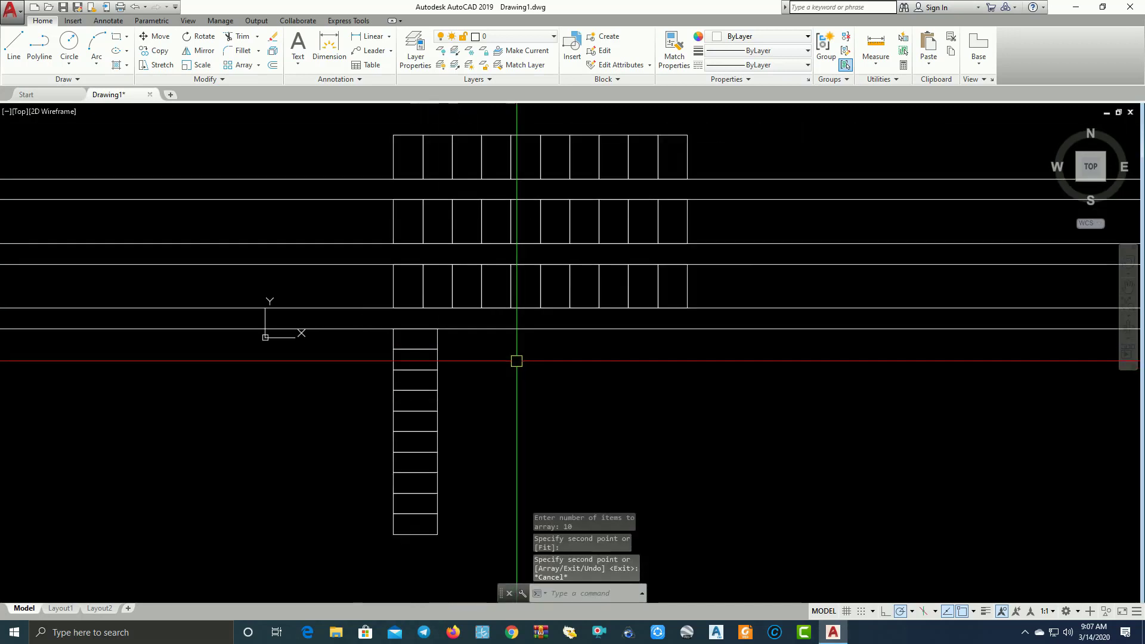
scroll(545, 386, "down", 1)
scroll(440, 392, "up", 2)
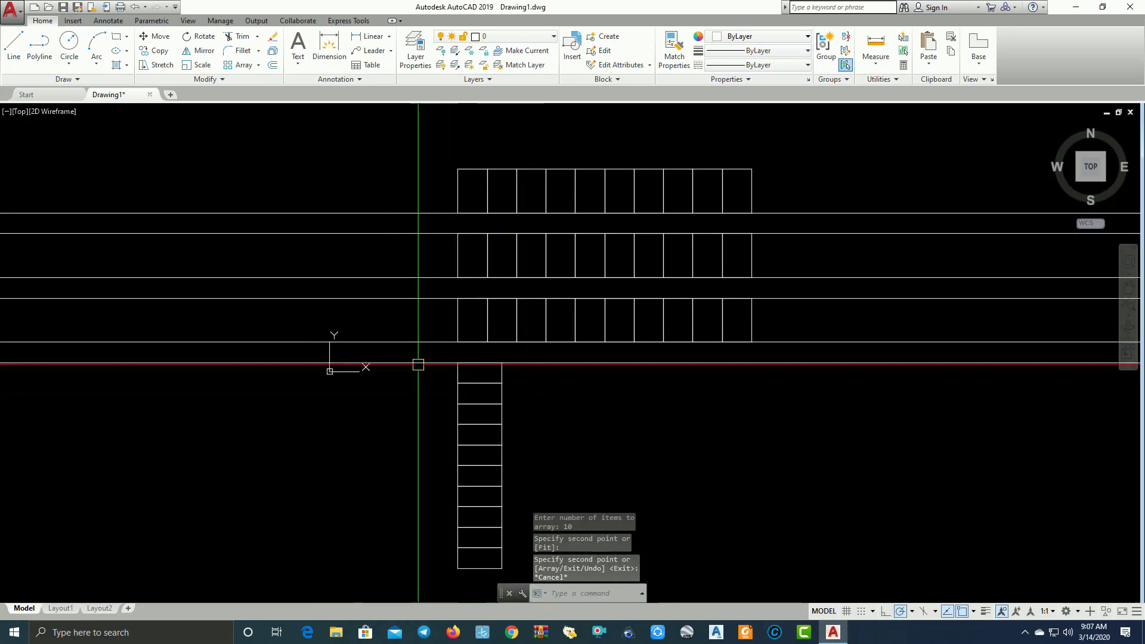
left_click(421, 370)
left_click(376, 177)
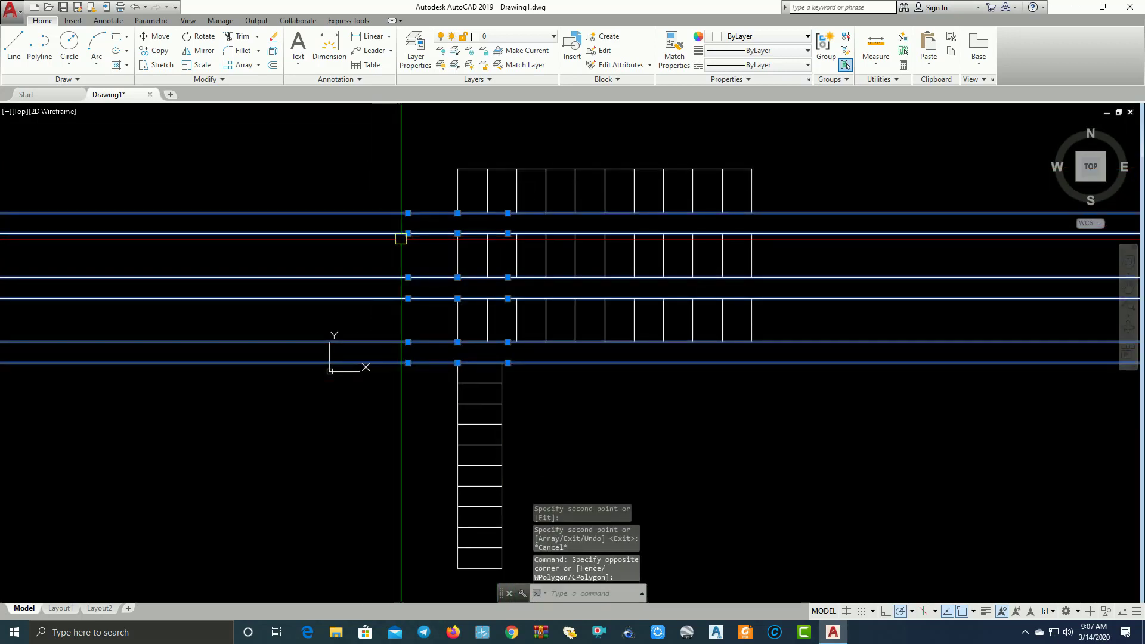
Erase the six horizontal construction lines
type("e")
key("Return")
scroll(439, 293, "up", 2)
scroll(429, 373, "down", 2)
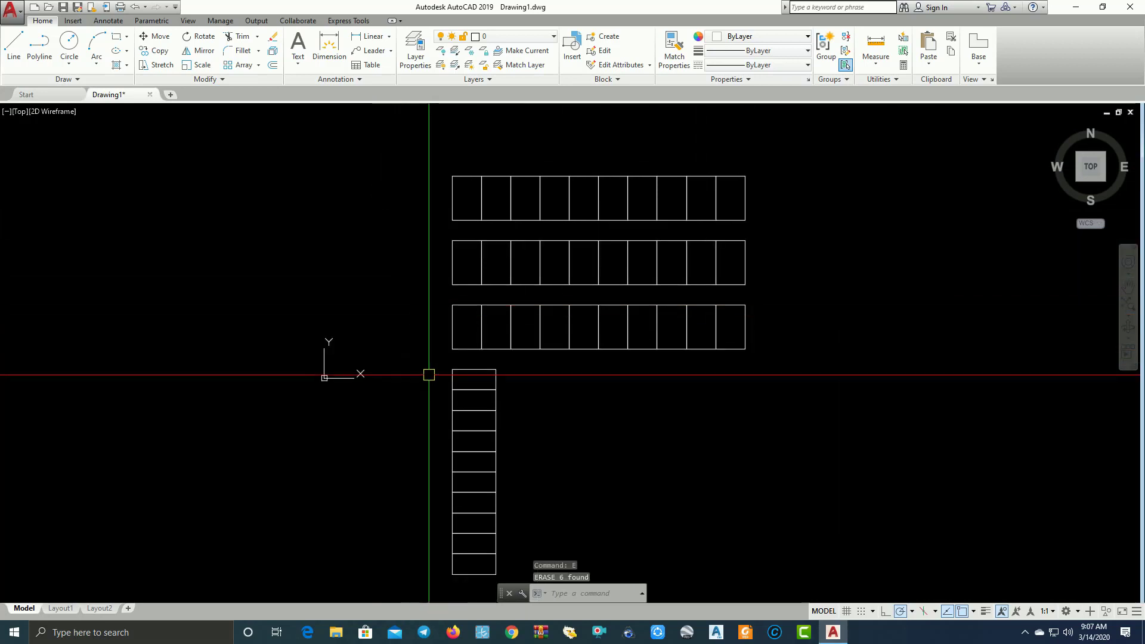
Place a vertical construction line at the stall column's left edge and offset it leftward
key("Return")
type("v")
key("Return")
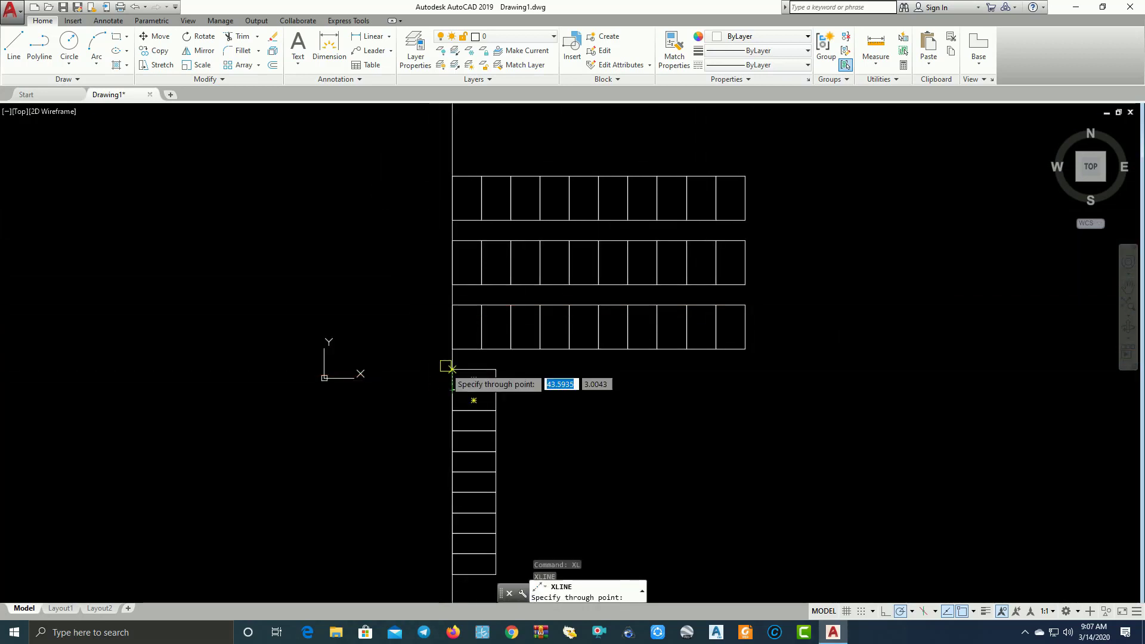
left_click(452, 350)
key("Return")
type("o")
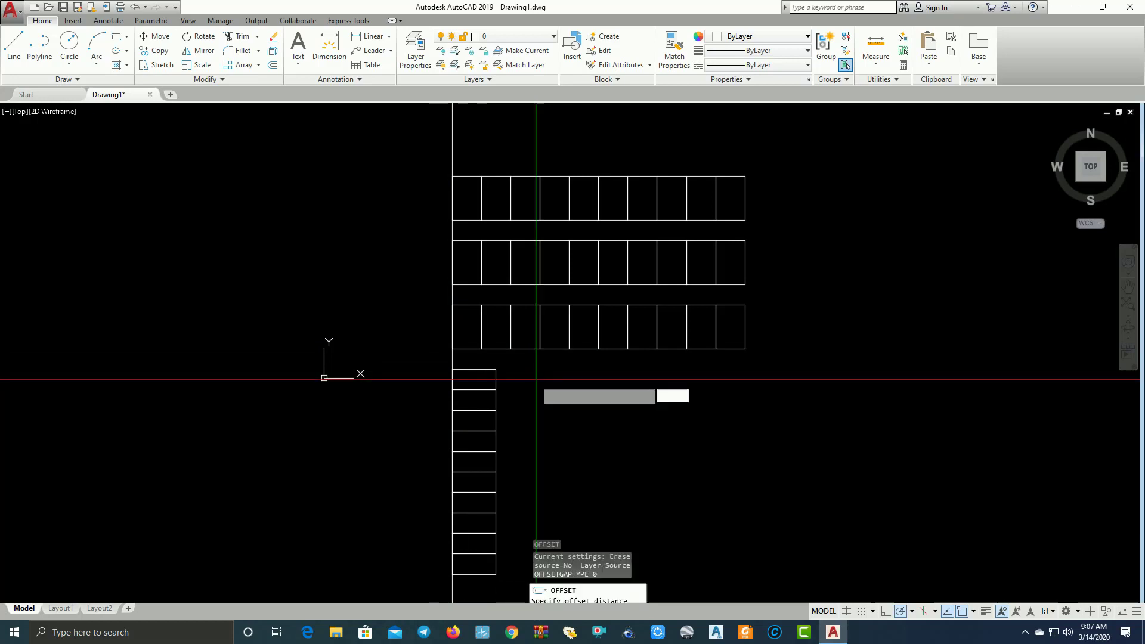
key("Return")
key("Return")
left_click(452, 358)
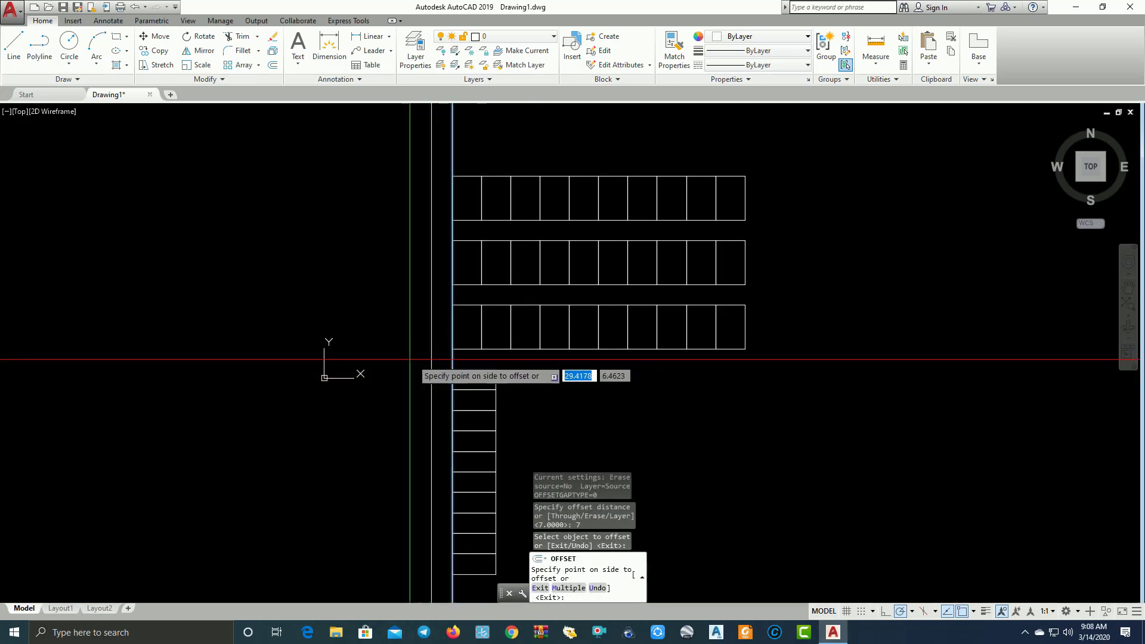
key("Escape")
middle_click_drag(557, 418, 459, 311)
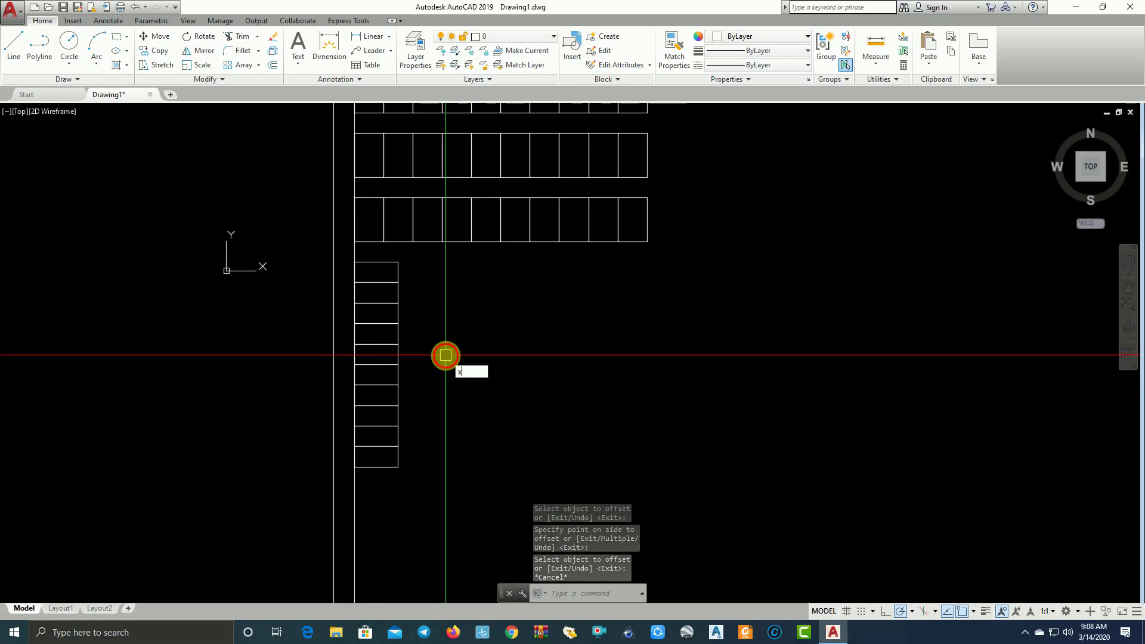
Run a vertical construction line through the column's top-right corner and offset it 7
type("l")
key("Return")
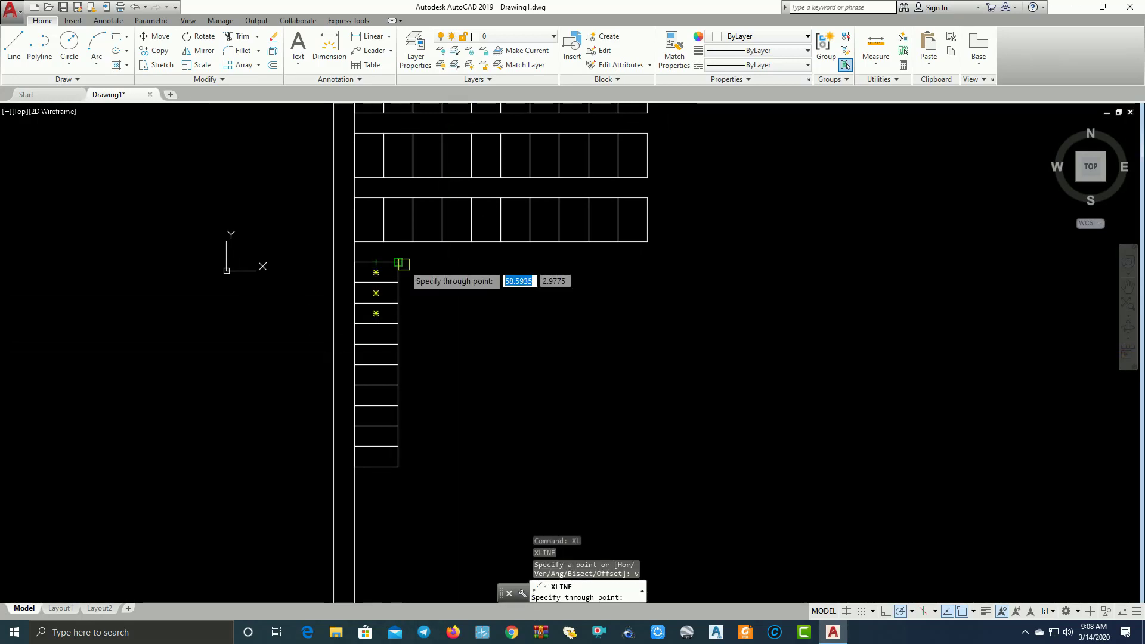
left_click(398, 262)
key("Return")
type("o")
key("Return")
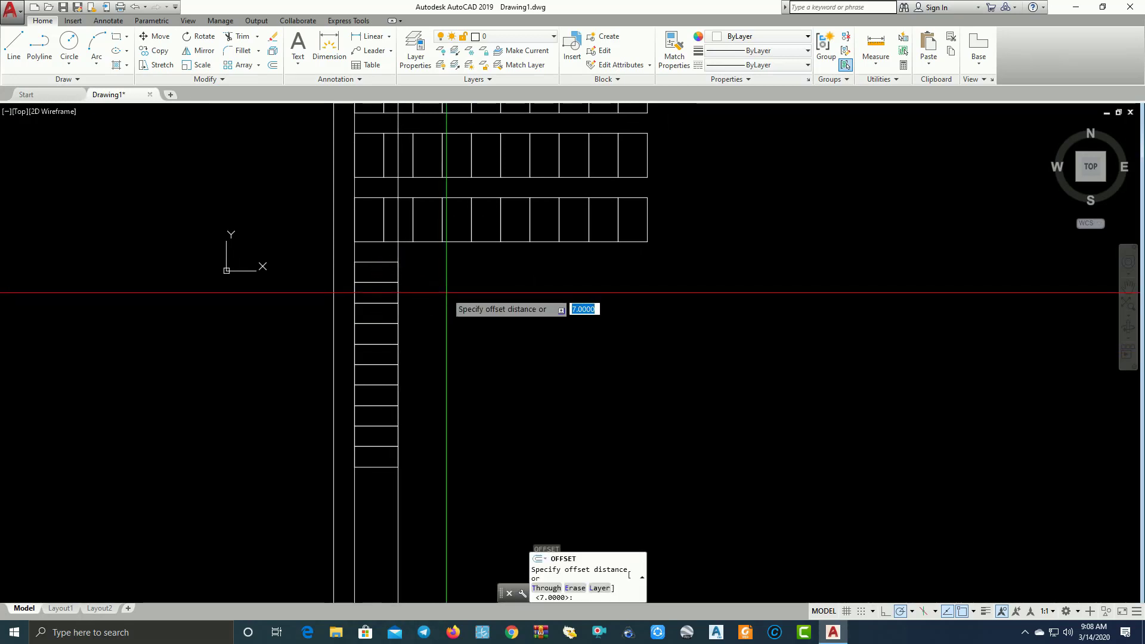
key("Return")
left_click(399, 256)
scroll(406, 255, "up", 2)
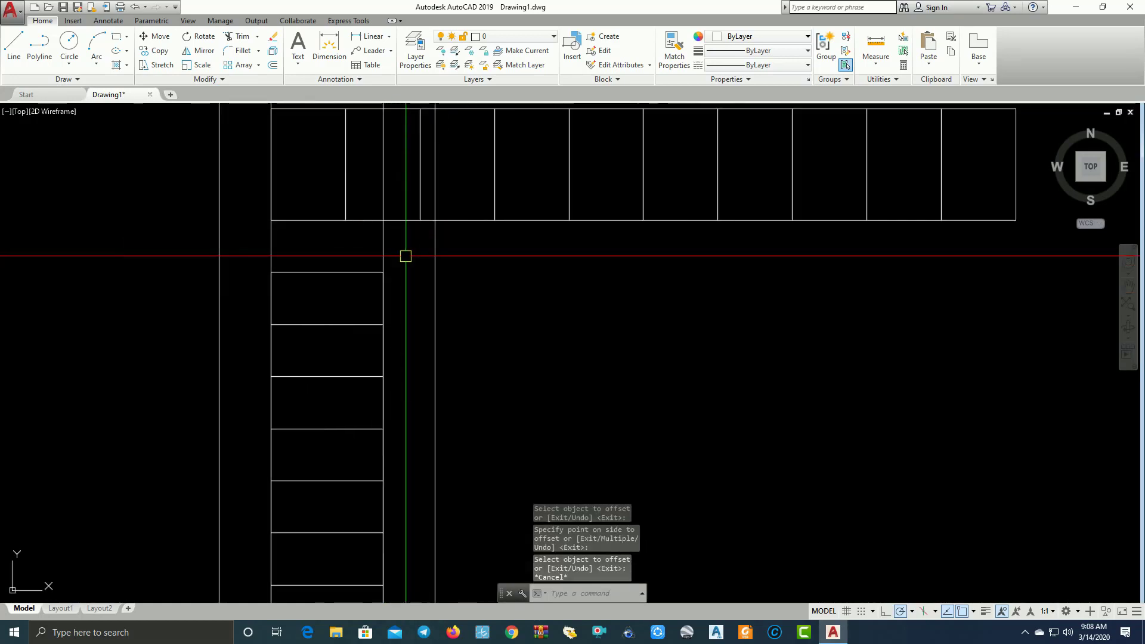
key("Escape")
Erase the extra vertical construction line and select the whole stall column
type("e")
key("Return")
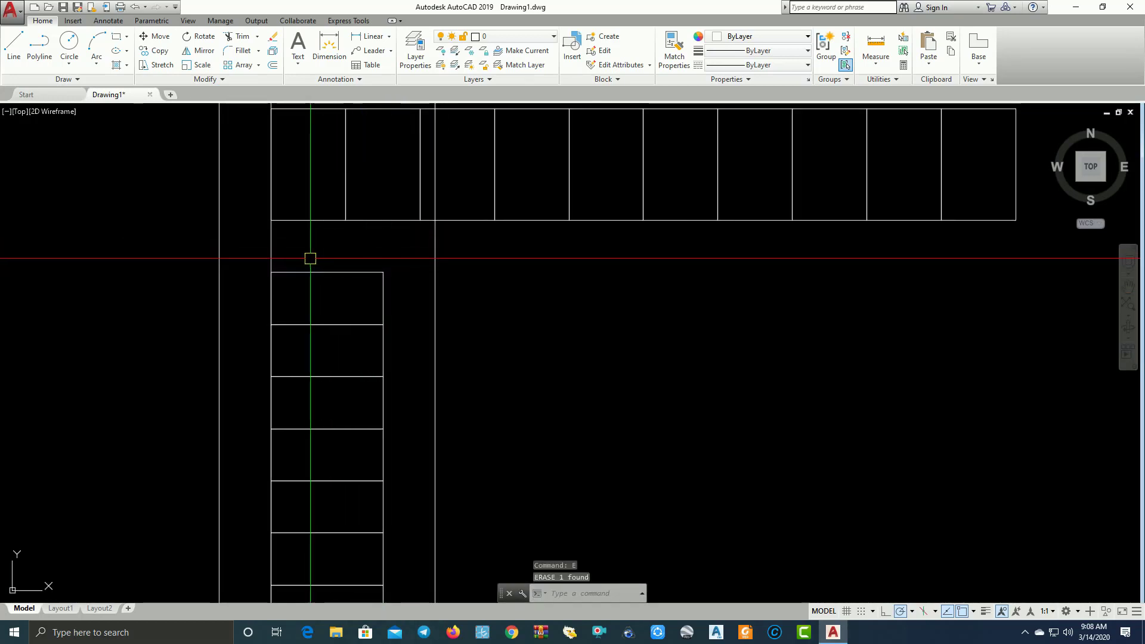
scroll(362, 275, "down", 4)
left_click(384, 499)
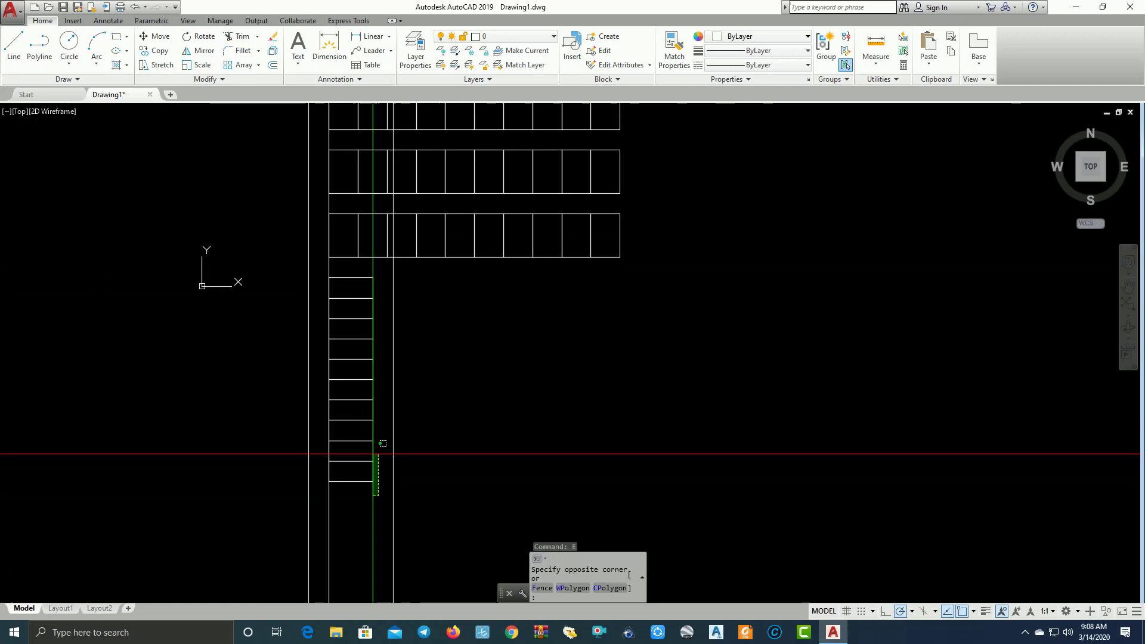
left_click(335, 275)
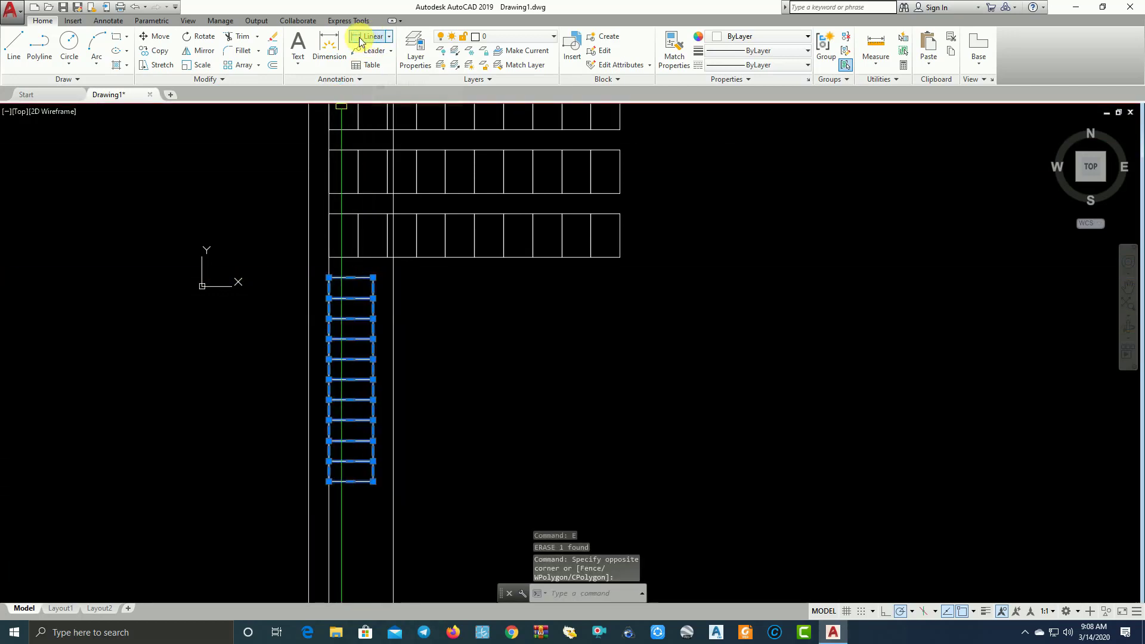
Copy the vertical stall column once to its right
left_click(158, 57)
scroll(341, 289, "up", 2)
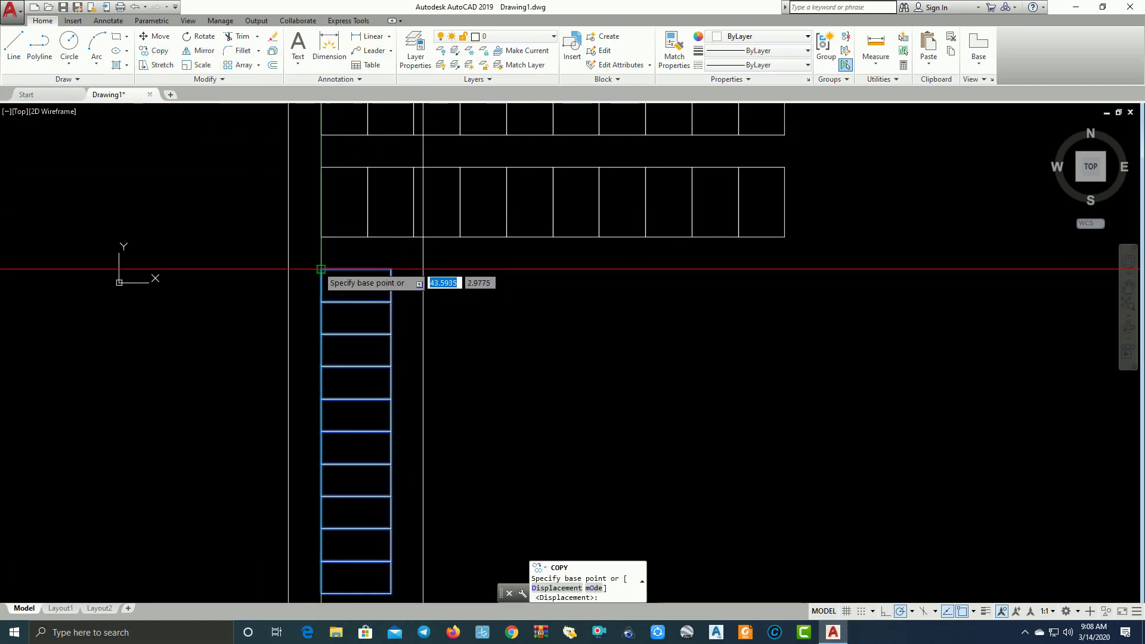
left_click(321, 270)
left_click(422, 269)
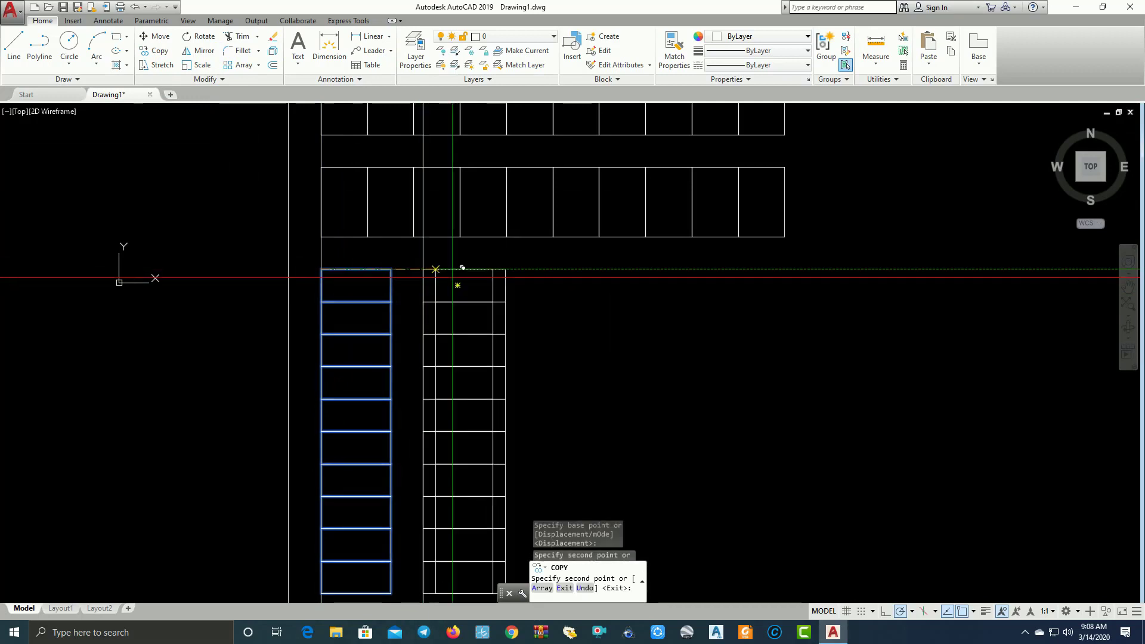
key("Escape")
scroll(468, 263, "down", 2)
Copy the new column twice more to the right at the same spacing
left_click(511, 573)
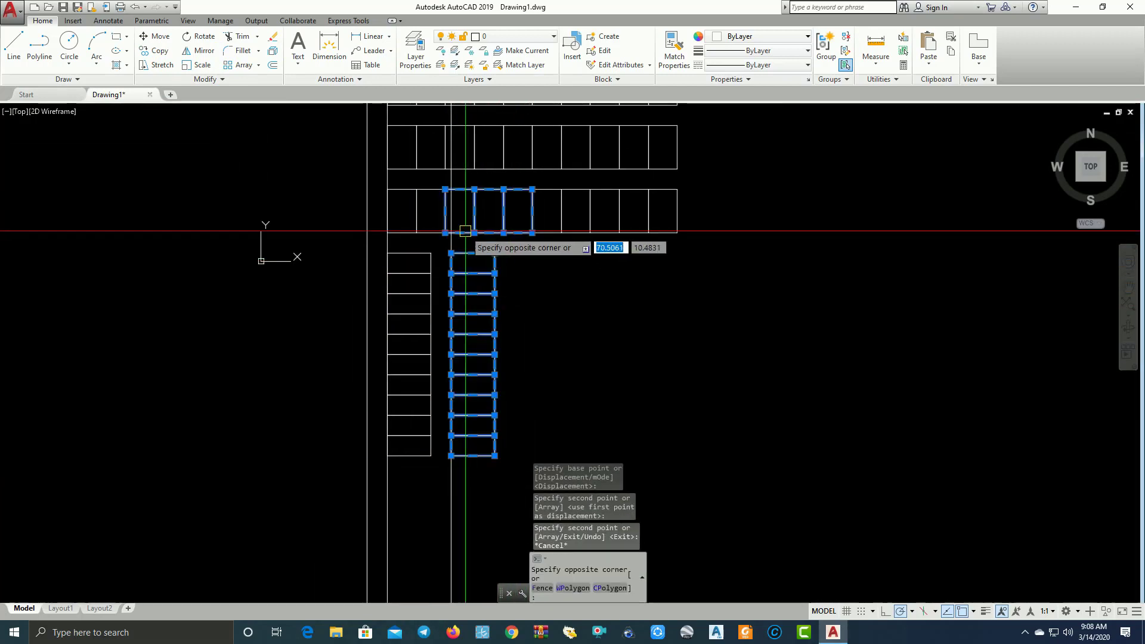
left_click(454, 221)
left_click(154, 55)
key("Escape")
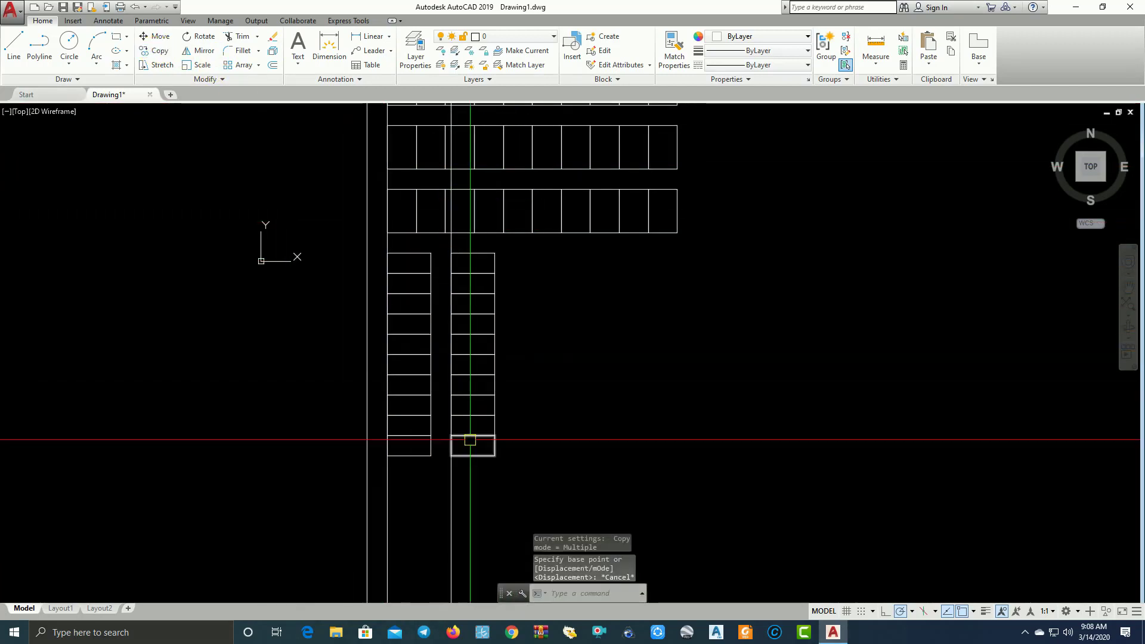
left_click(525, 501)
left_click(478, 230)
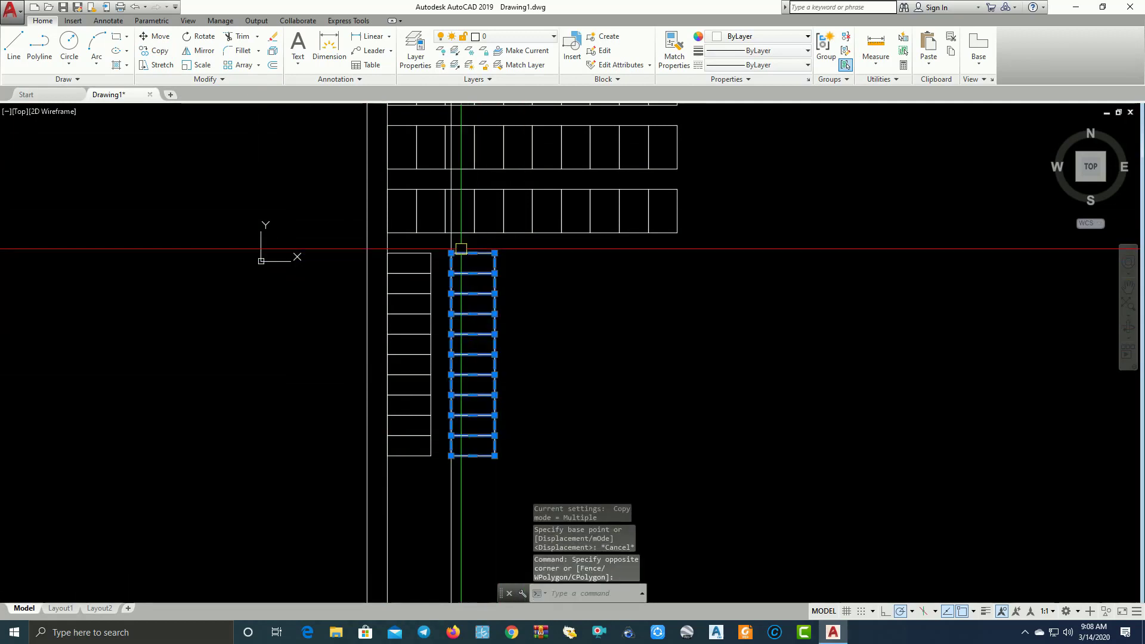
left_click(154, 51)
left_click(387, 455)
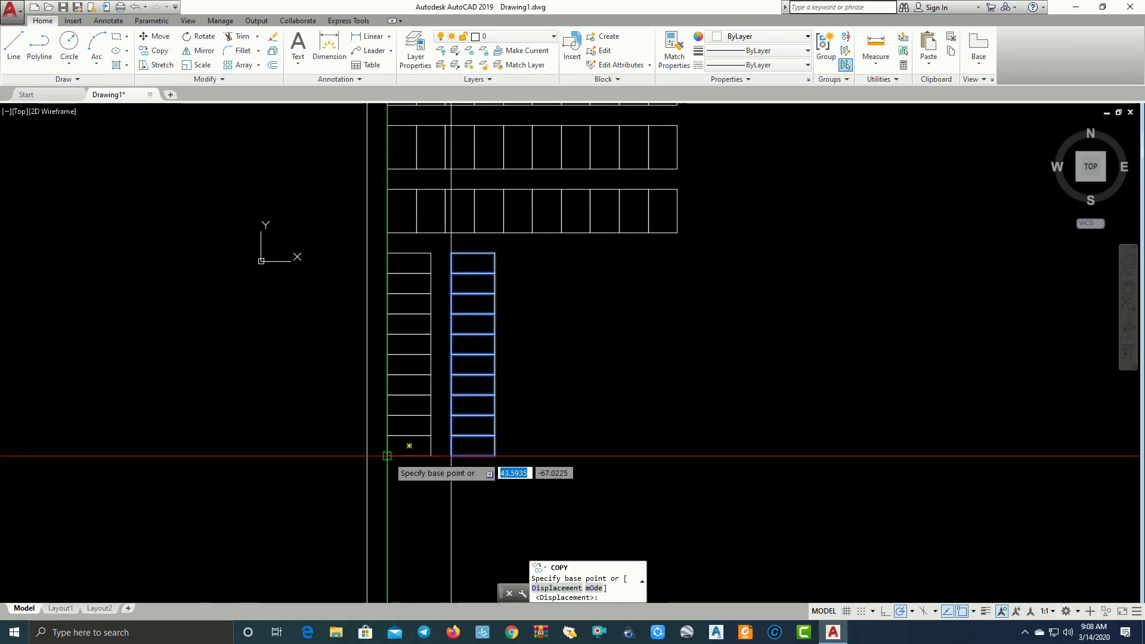
left_click(451, 455)
left_click(515, 456)
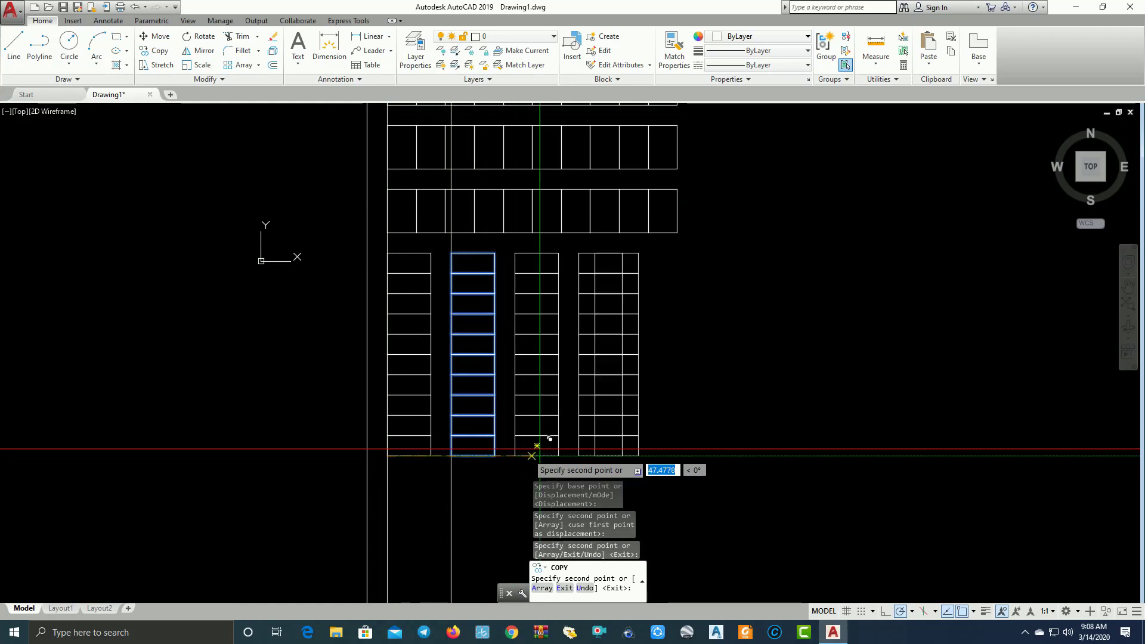
scroll(555, 453, "down", 4)
key("Escape")
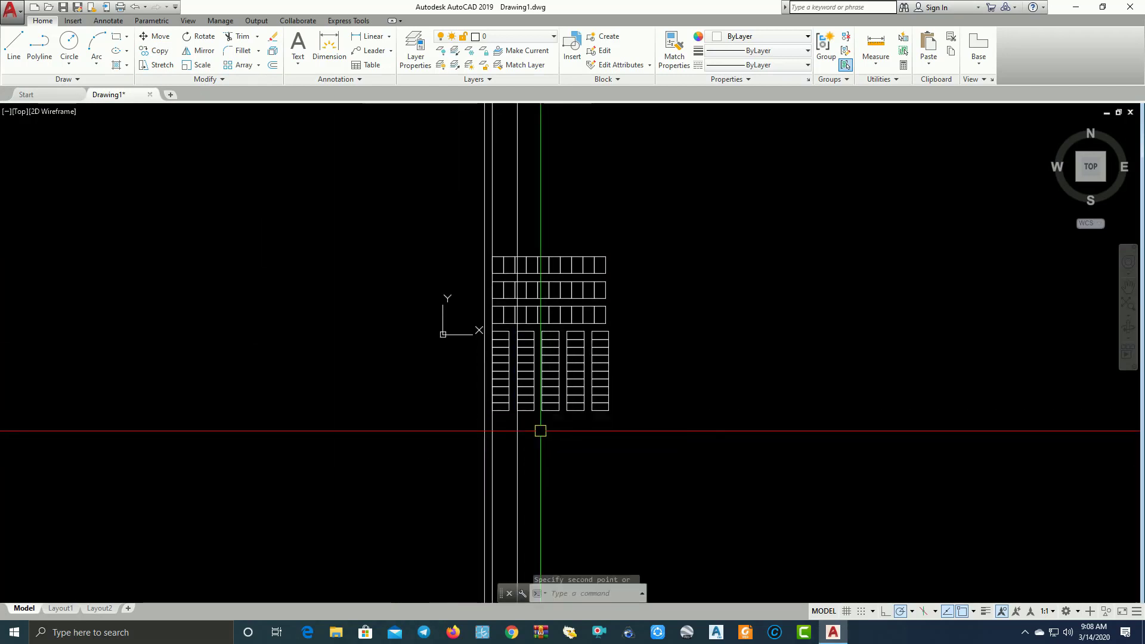
Select three long vertical construction lines, then clear the selection
left_click(539, 429)
left_click(460, 438)
scroll(461, 438, "up", 2)
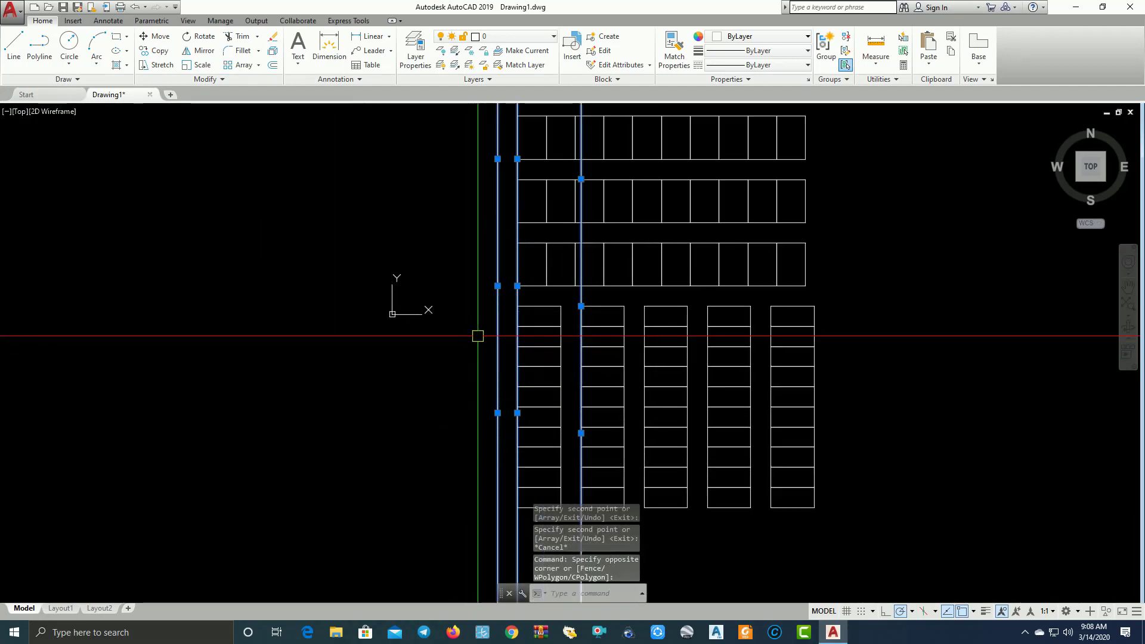
scroll(478, 334, "up", 2)
scroll(412, 411, "down", 1)
key("Escape")
scroll(382, 440, "down", 2)
Erase the stray vertical construction line
left_click(450, 267)
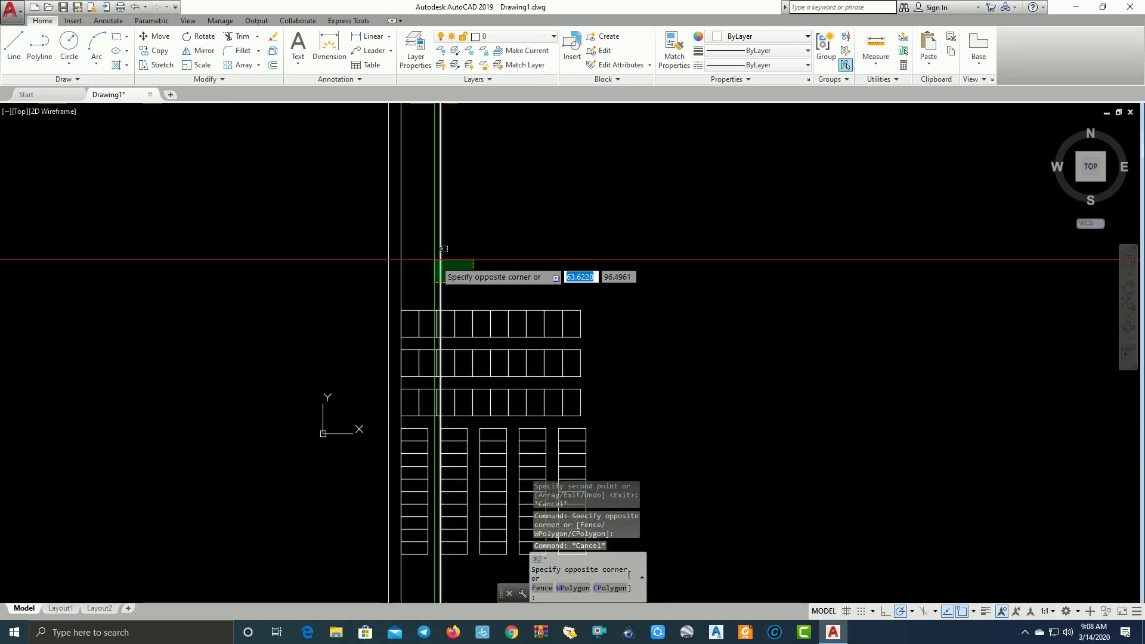
type("e")
key("Return")
mouse_move(432, 260)
middle_mouse_down()
mouse_move(525, 300)
mouse_move(440, 238)
middle_mouse_up()
scroll(525, 300, "up", 2)
Select all three stall rows and five stall columns with a crossing window
left_click(740, 247)
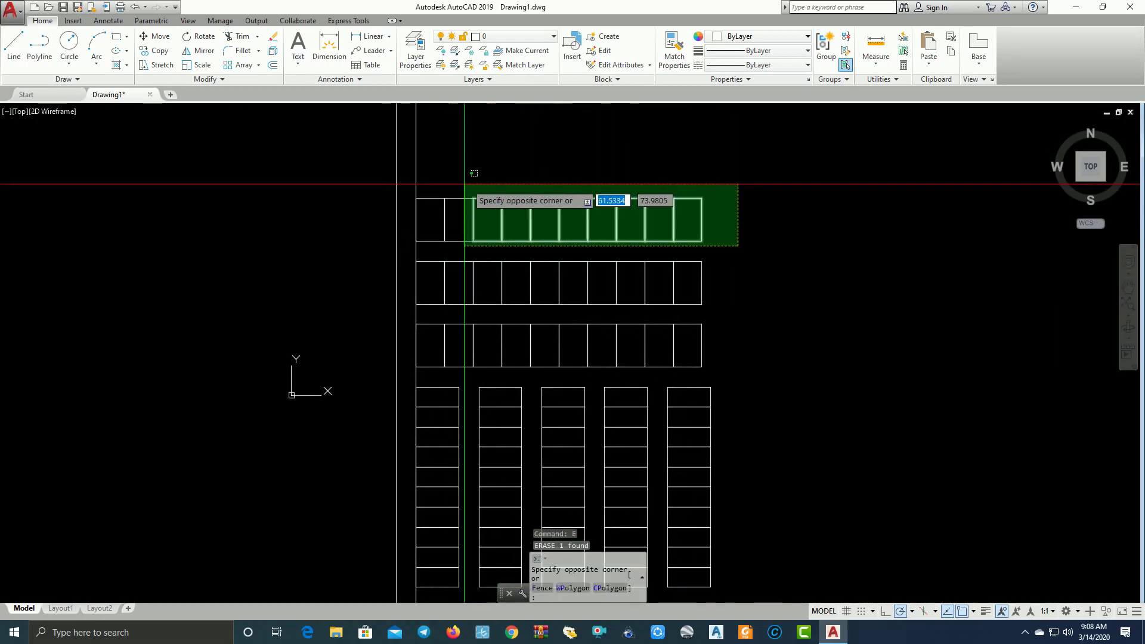
left_click(417, 197)
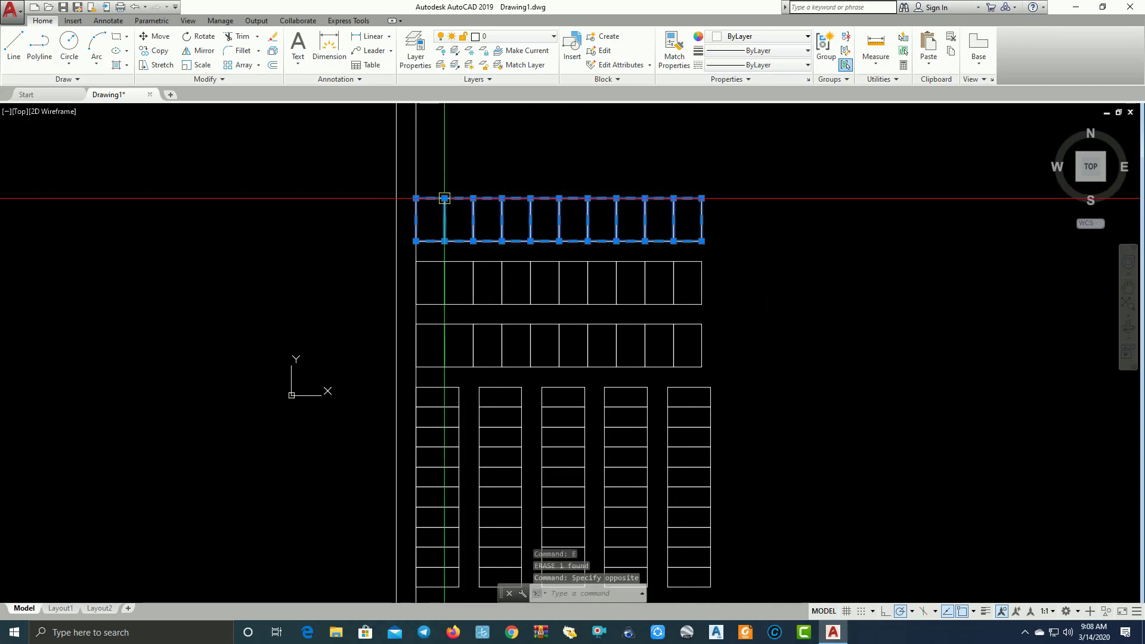
left_click(141, 55)
key("Escape")
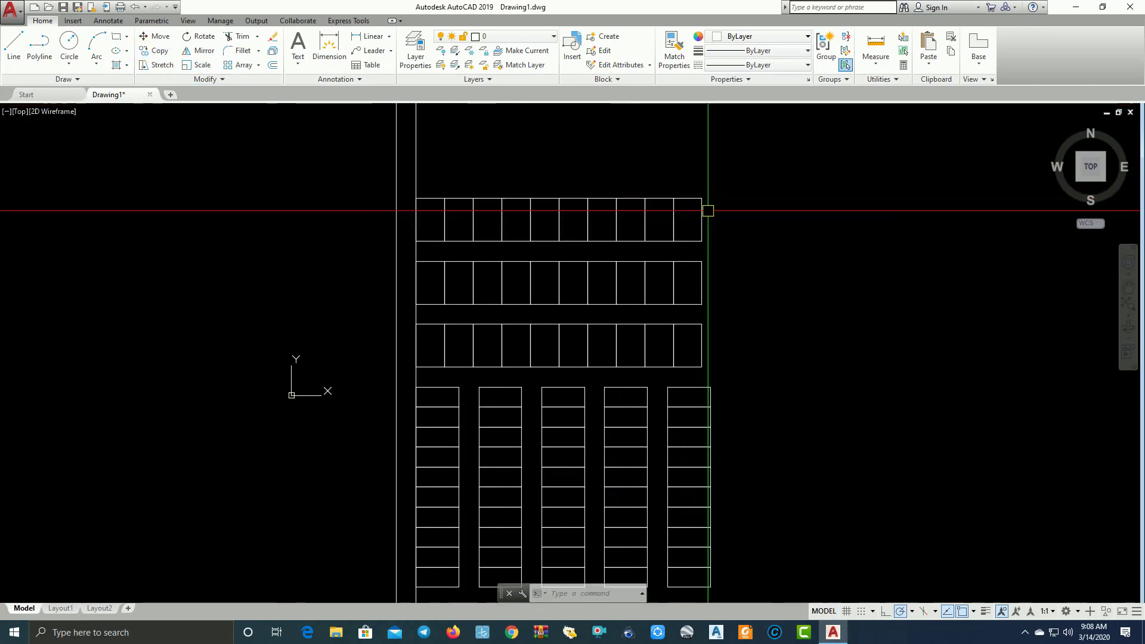
left_click(729, 366)
left_click(427, 179)
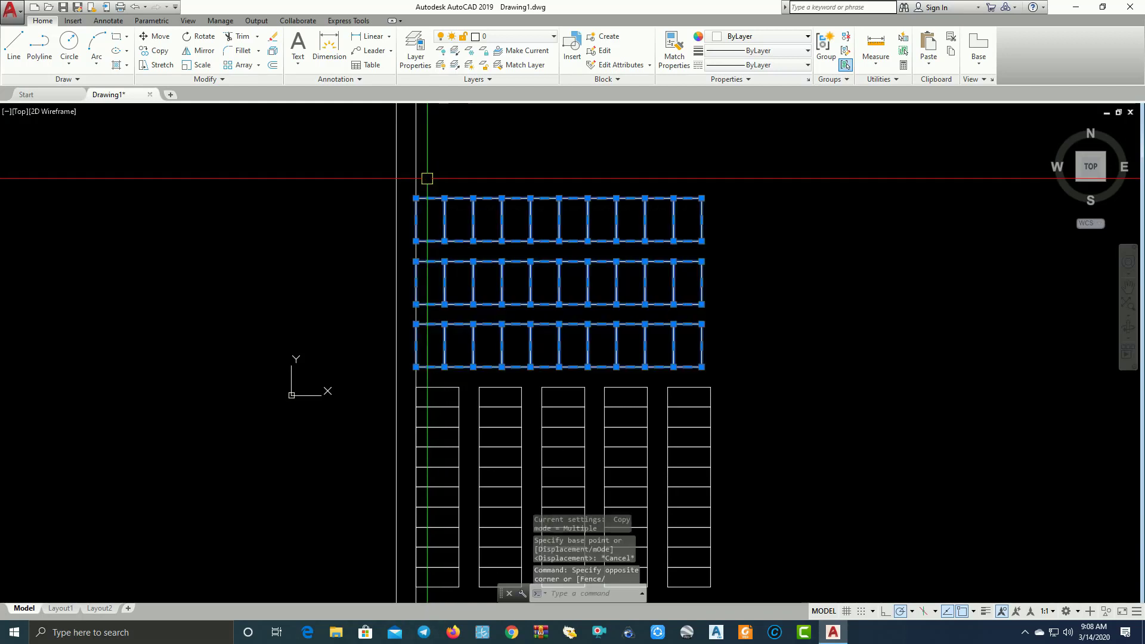
scroll(299, 115, "down", 2)
key("Escape")
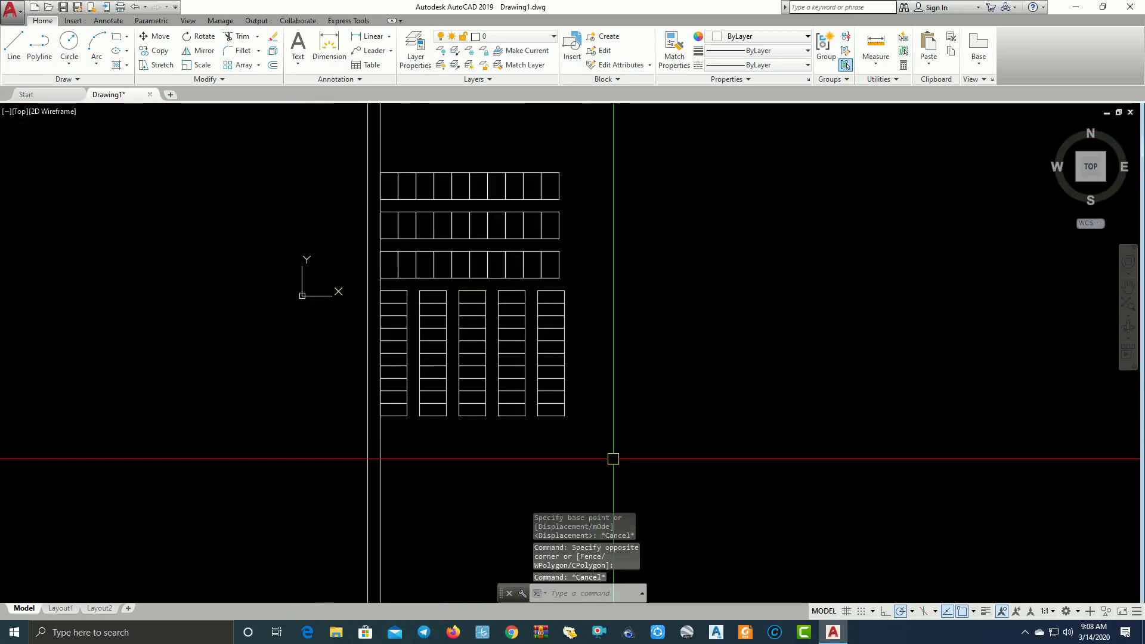
left_click(614, 458)
left_click(378, 154)
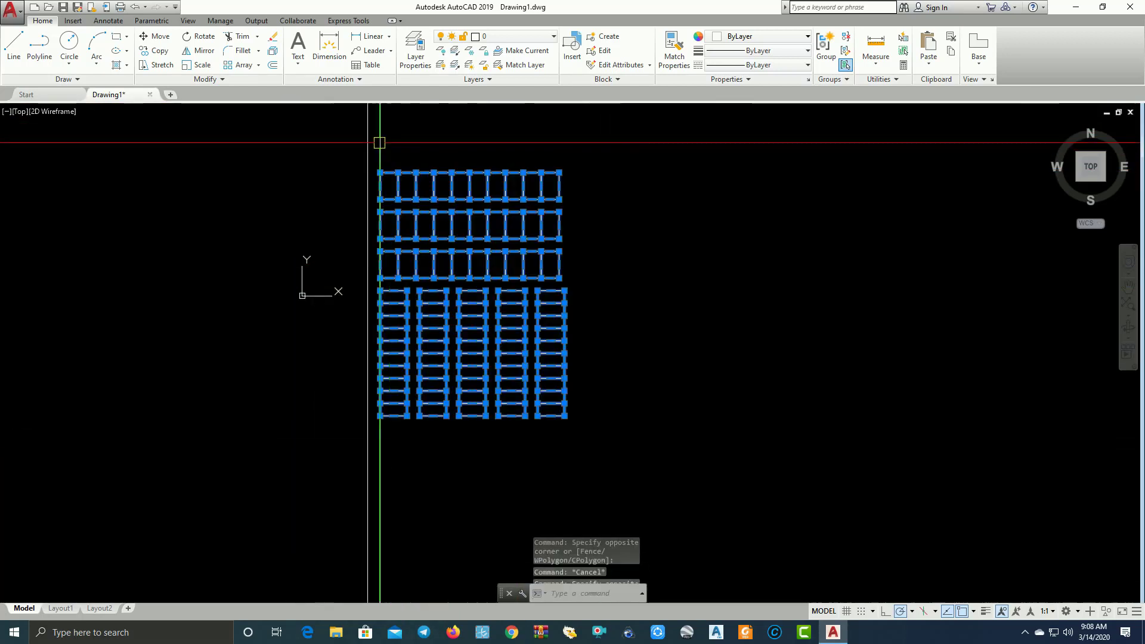
Mirror the selected stalls about the vertical centre line with Ortho on, keeping the originals
left_click(200, 52)
middle_click_drag(350, 199, 355, 244)
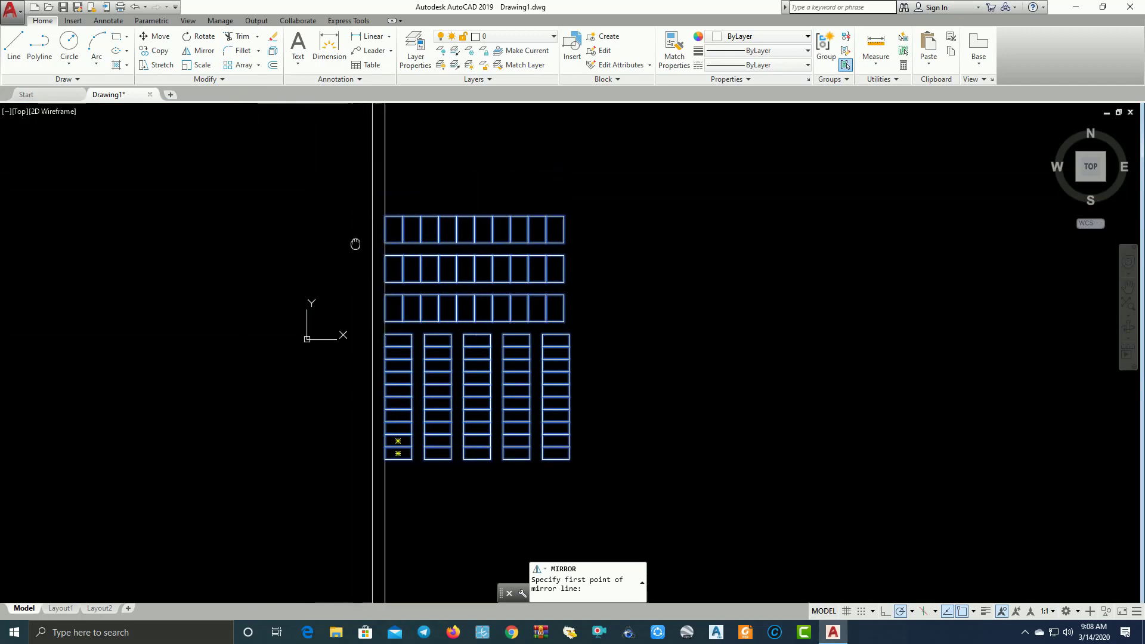
left_click(356, 244)
scroll(358, 242, "up", 2)
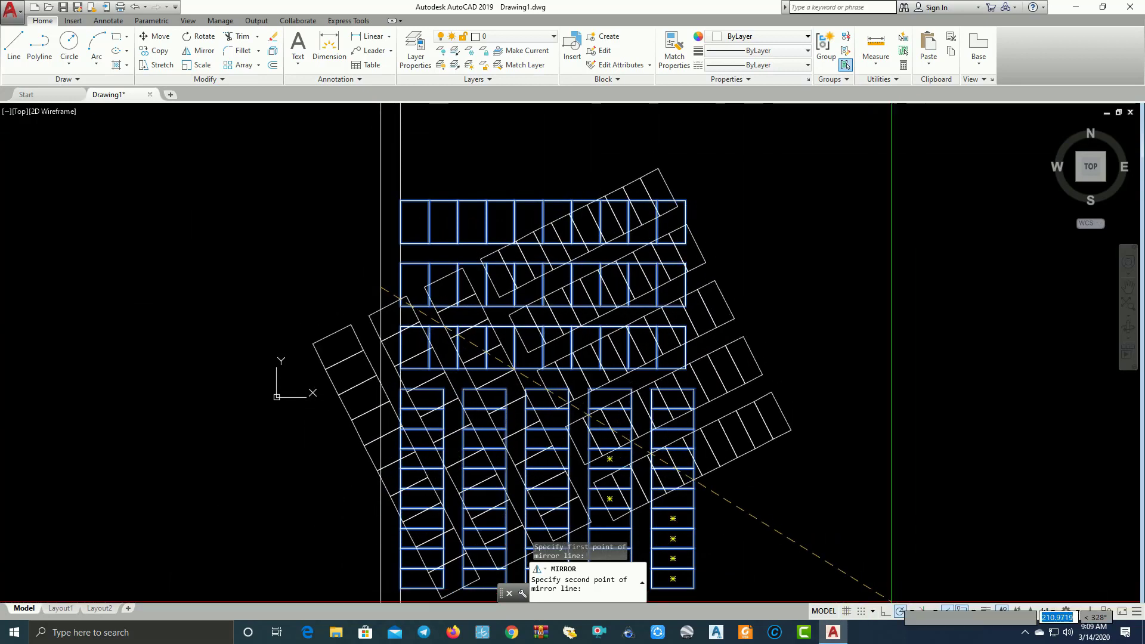
left_click(884, 613)
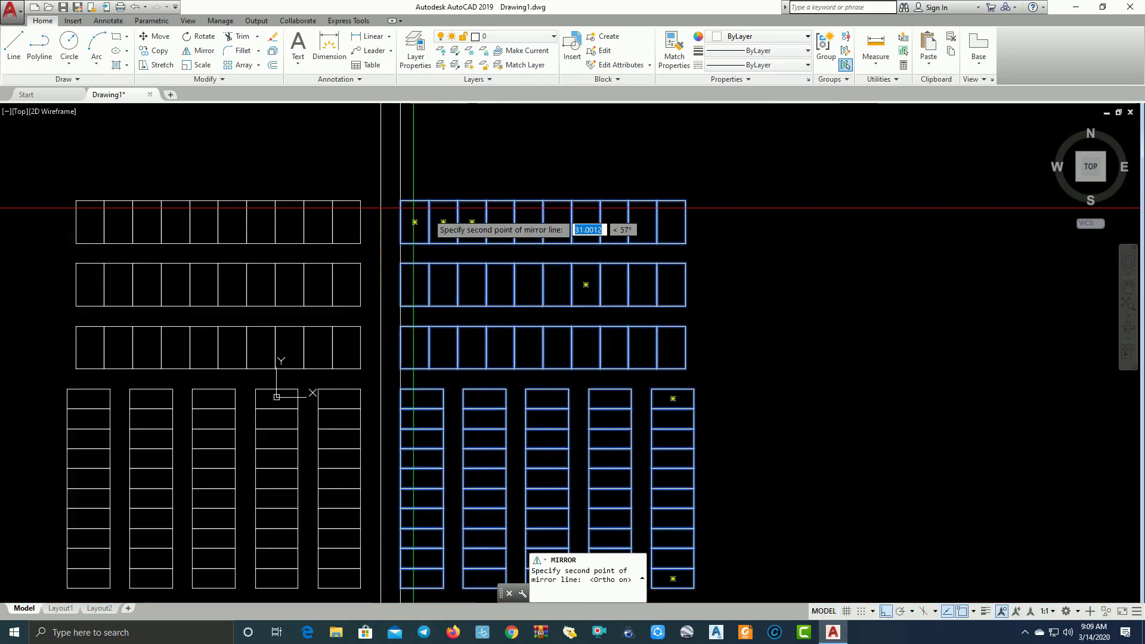
left_click(378, 181)
left_click(417, 230)
scroll(393, 181, "down", 3)
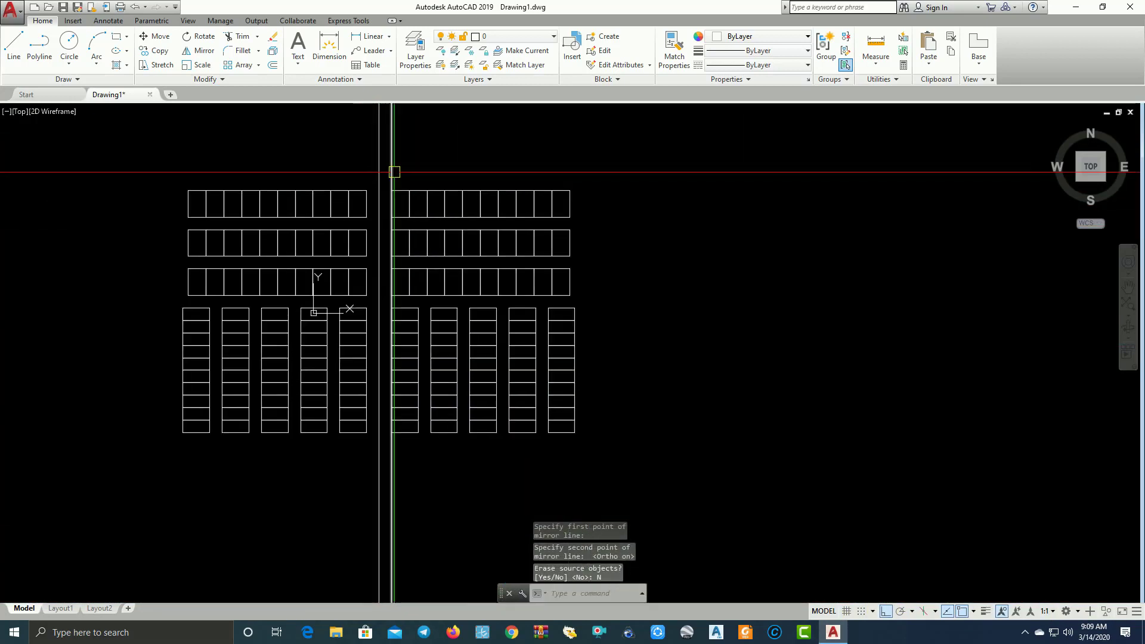
left_click(398, 181)
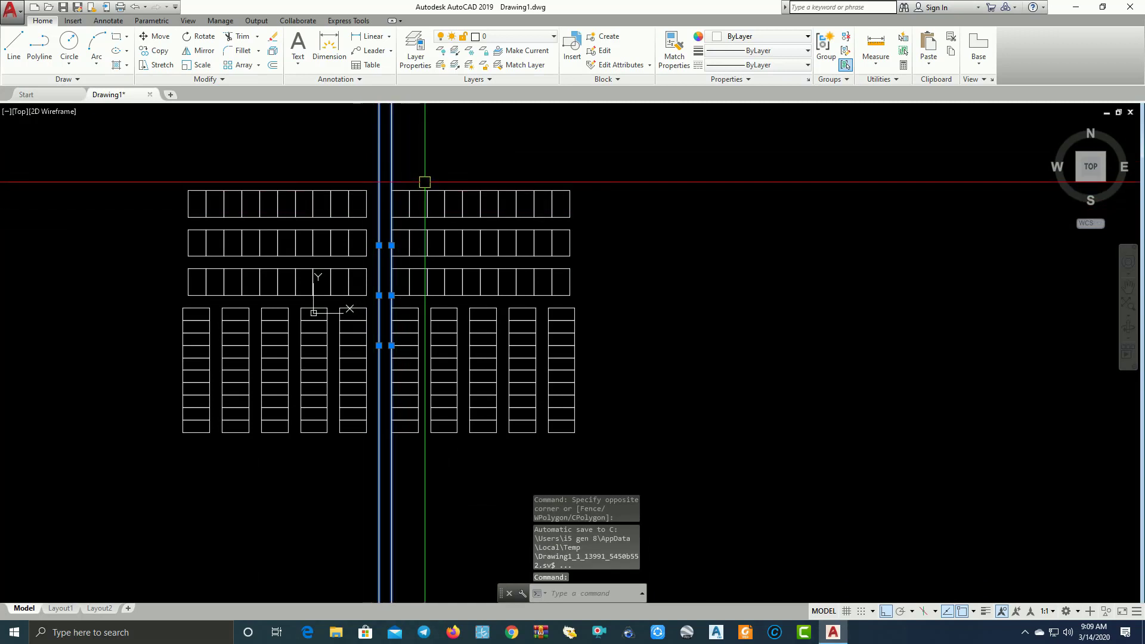
Erase the two selected vertical centre lines with E
type("e")
key("Return")
middle_click_drag(455, 189, 561, 229)
scroll(596, 298, "up", 2)
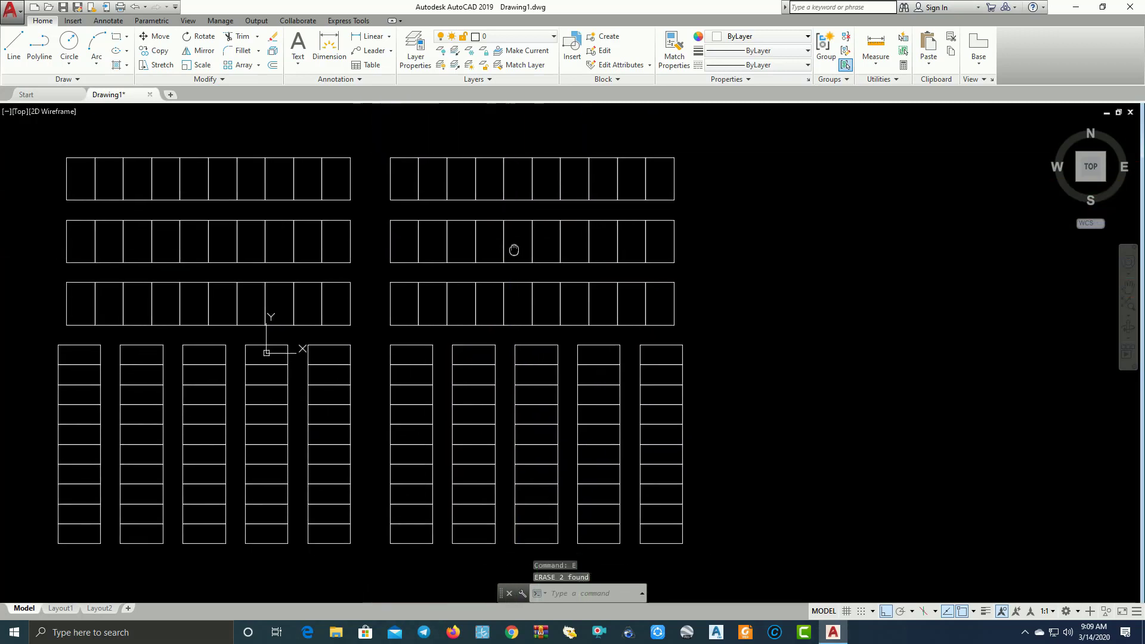
scroll(441, 274, "up", 1)
scroll(514, 284, "down", 1)
Pan and zoom to centre the whole mirrored parking layout in view
middle_click_drag(513, 284, 513, 266)
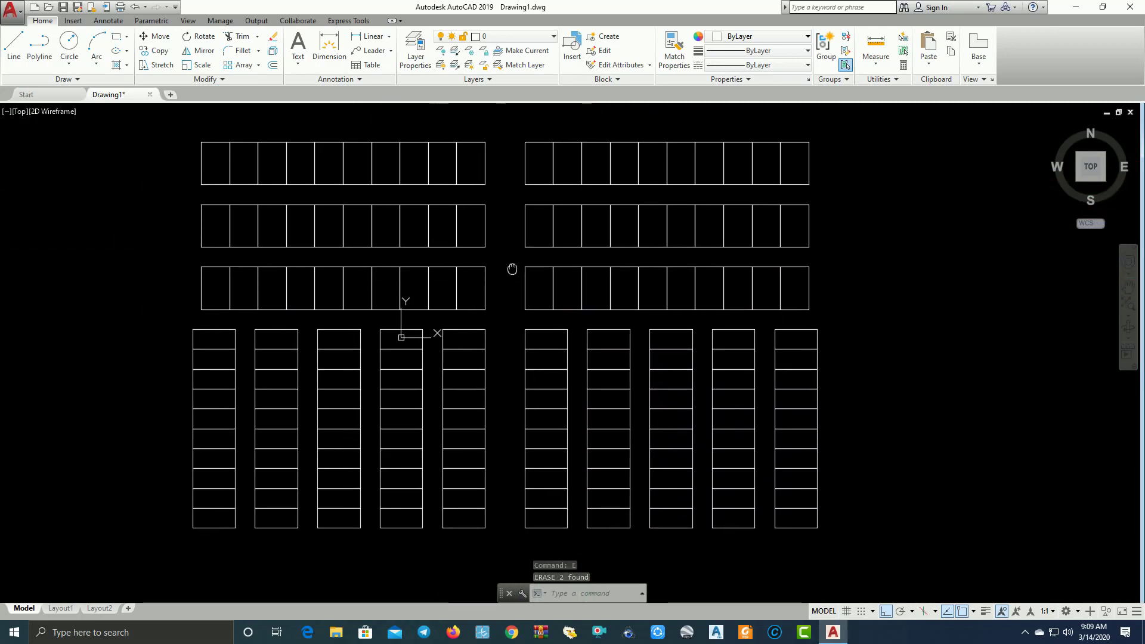
scroll(331, 292, "up", 1)
middle_click_drag(331, 293, 367, 301)
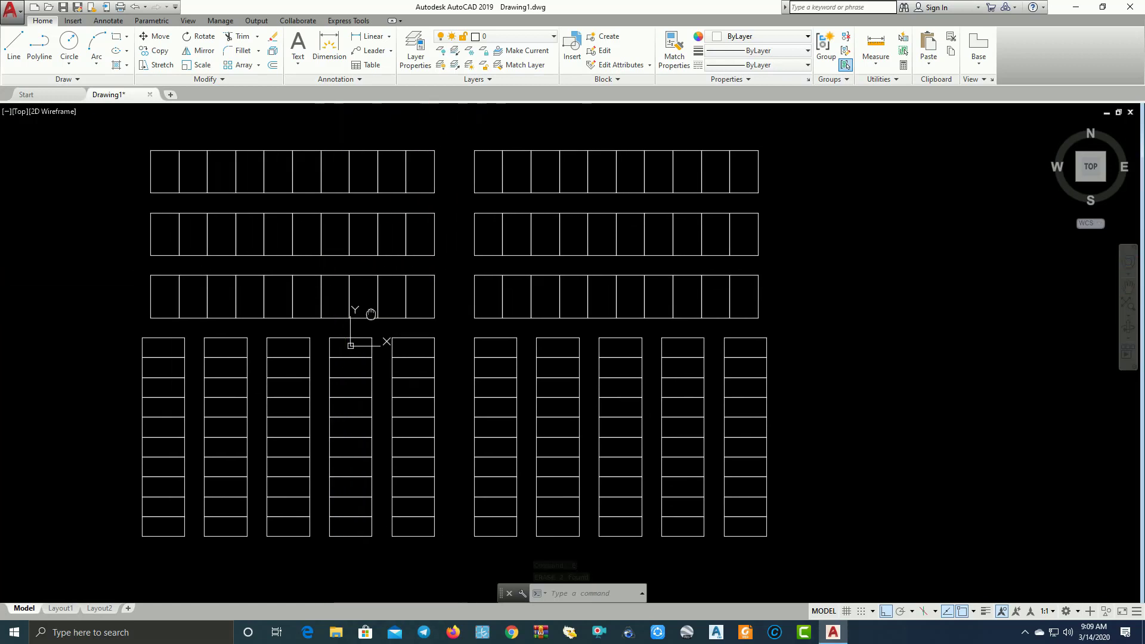
scroll(396, 226, "down", 1)
middle_click_drag(445, 230, 448, 243)
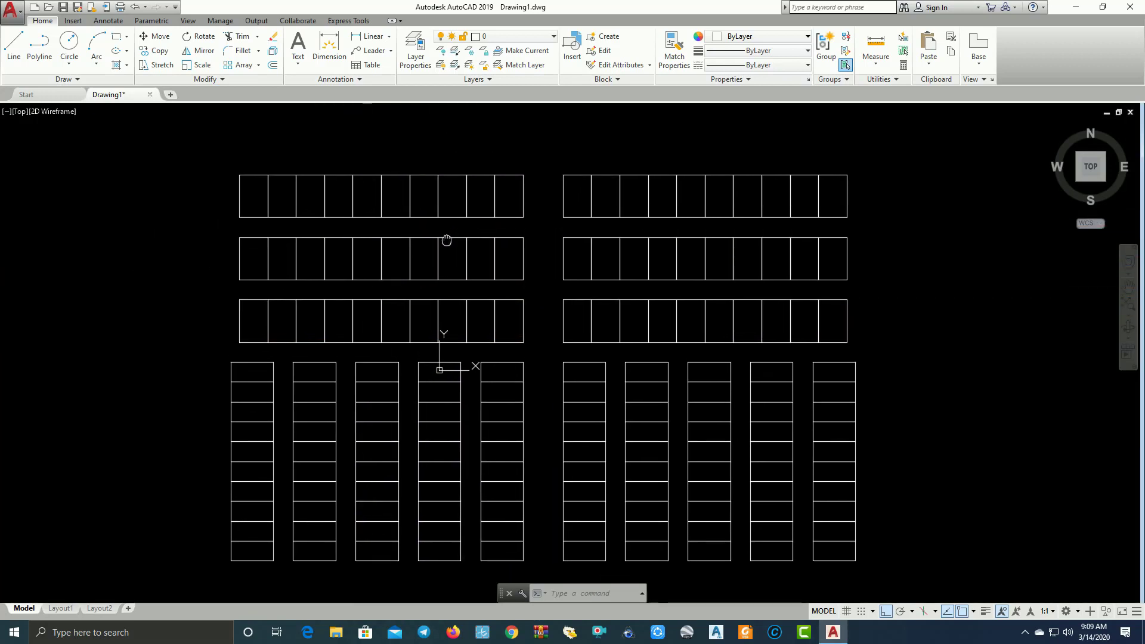
scroll(396, 255, "up", 1)
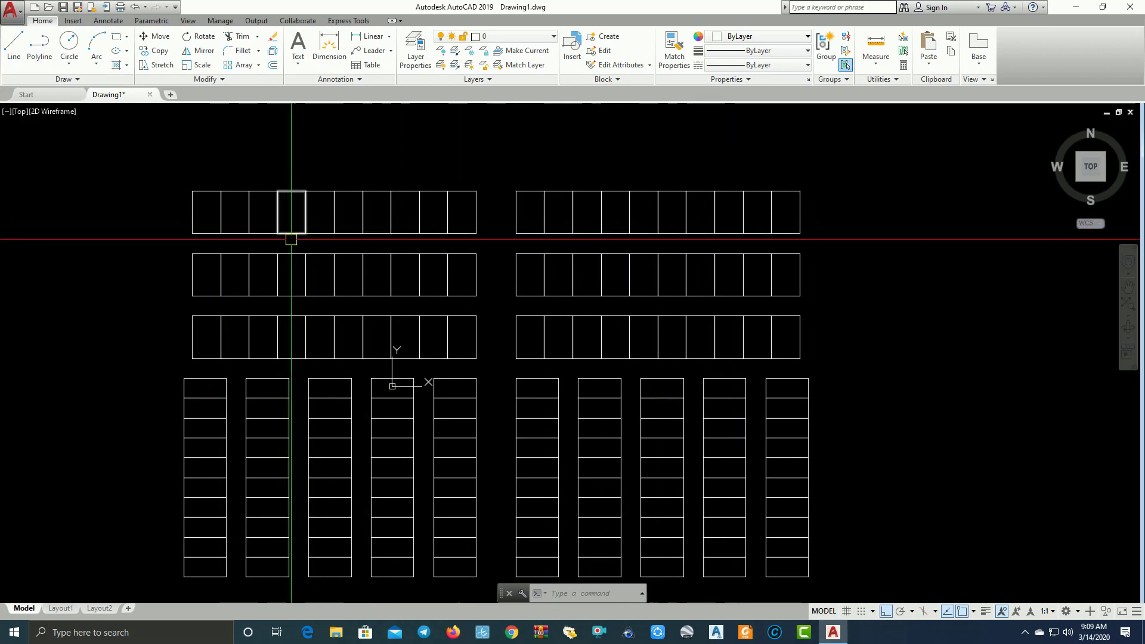
middle_click_drag(298, 256, 350, 223)
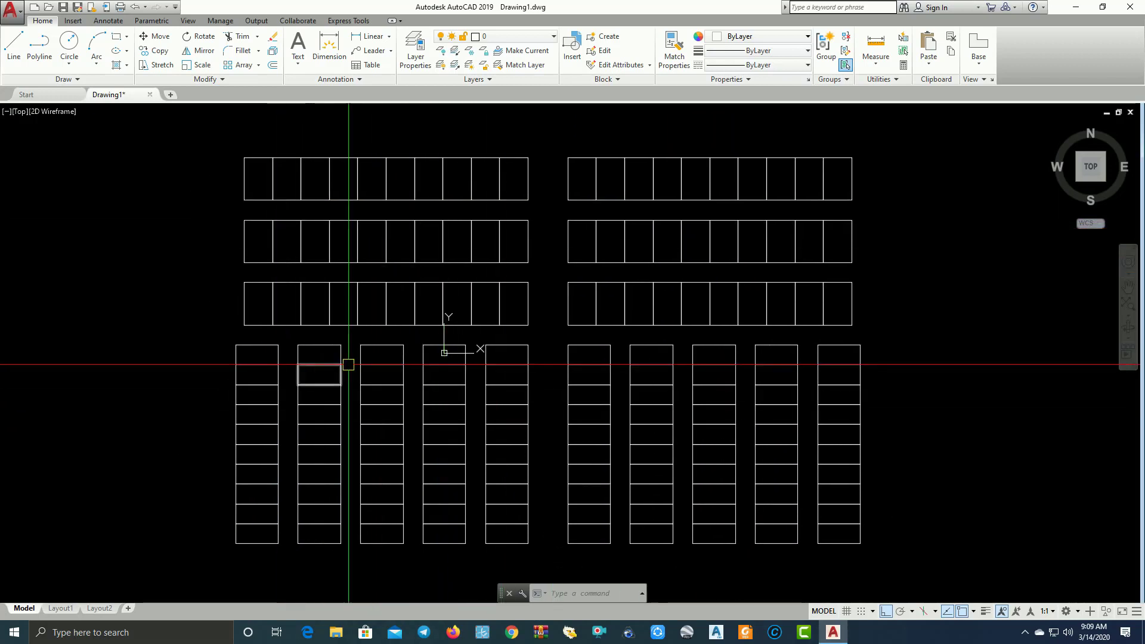
scroll(295, 365, "up", 2)
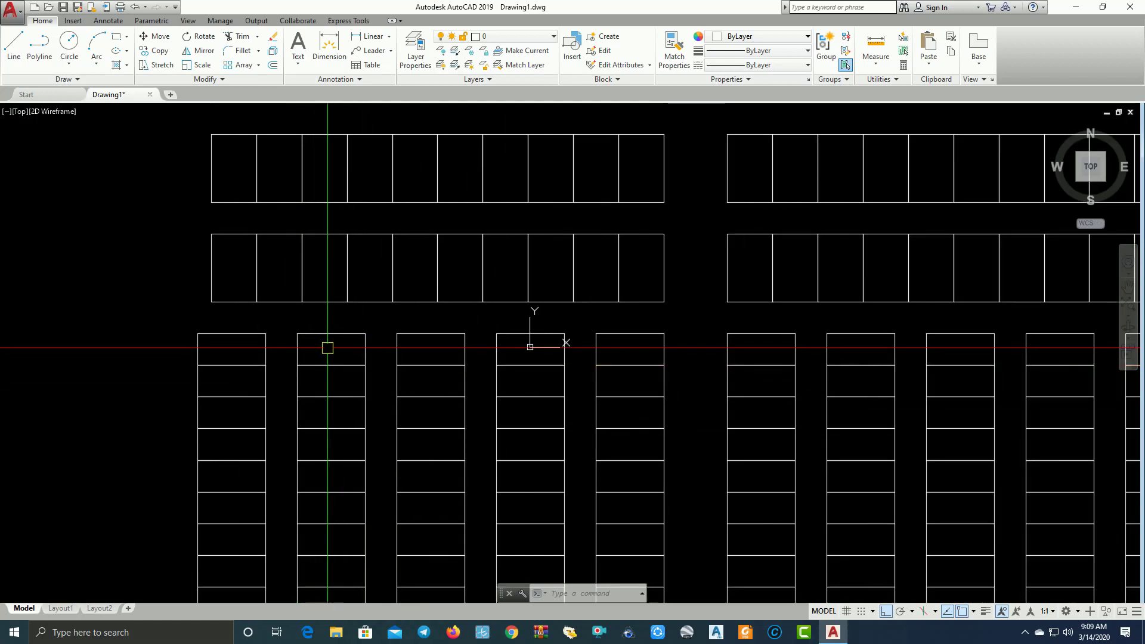
scroll(334, 345, "down", 2)
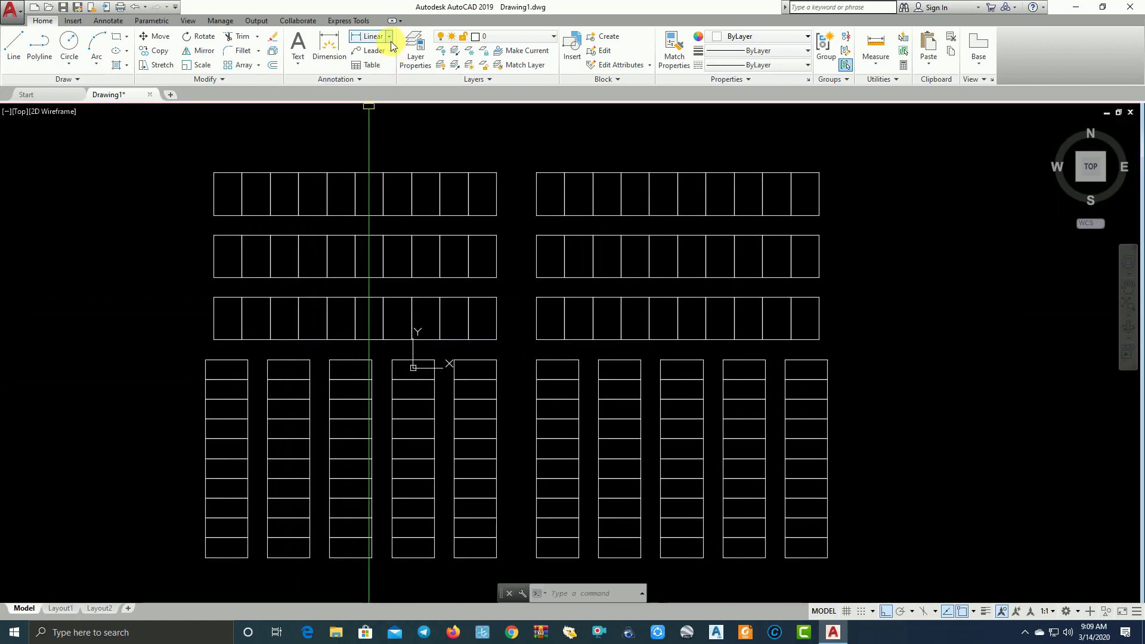
Add a 10.0000 linear dimension across the first top-row stall's width
left_click(392, 40)
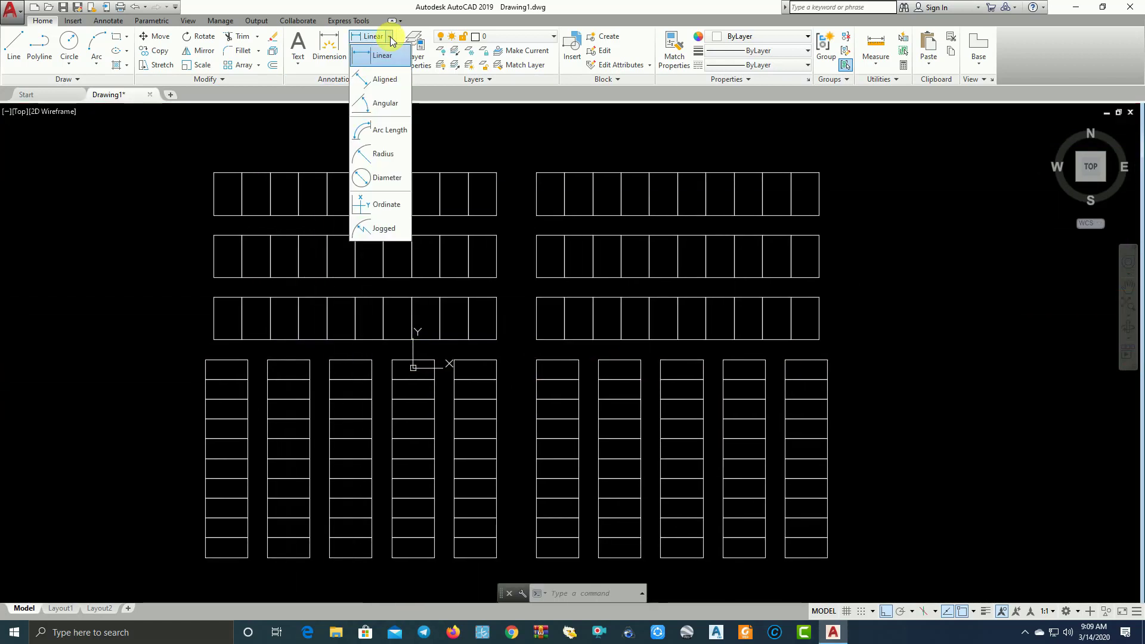
left_click(381, 55)
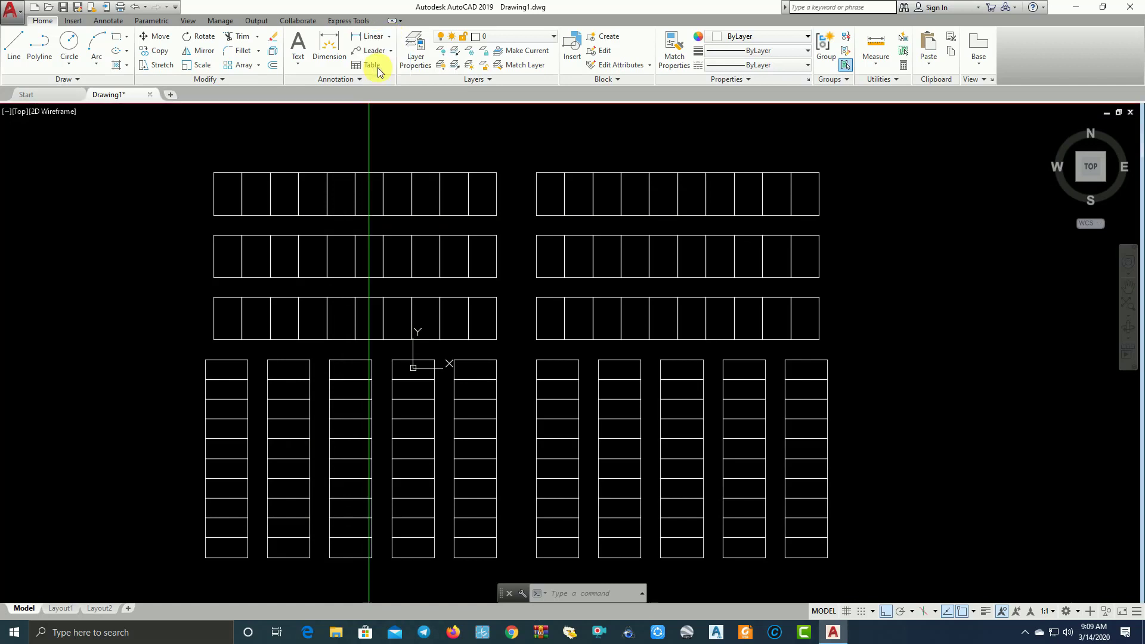
left_click(227, 173)
scroll(227, 172, "up", 4)
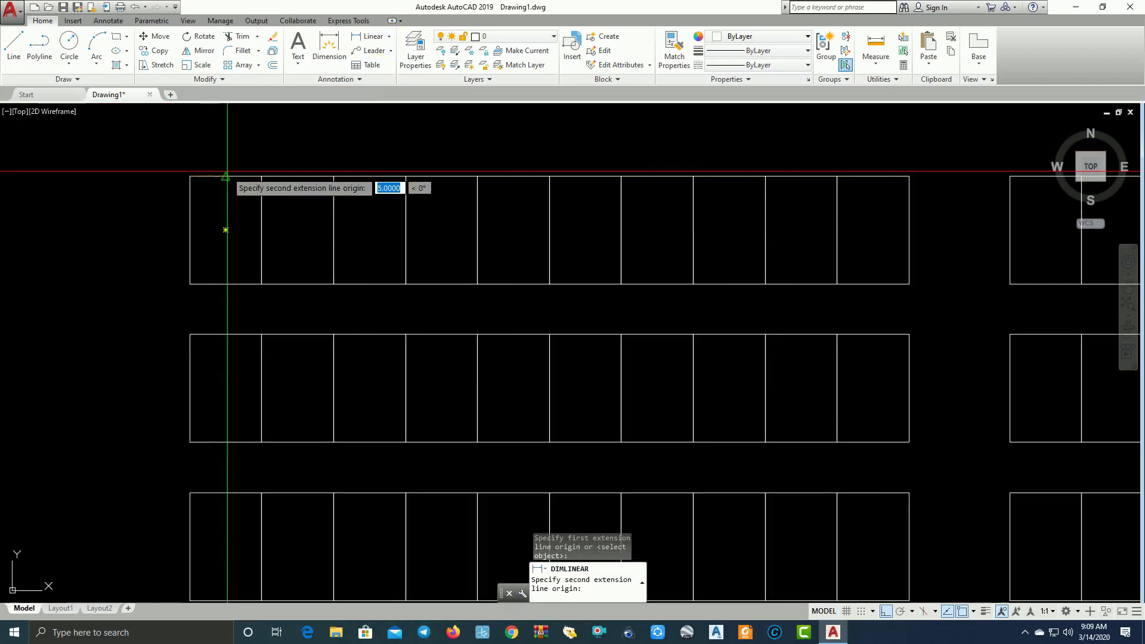
left_click(261, 176)
scroll(266, 156, "up", 2)
left_click(257, 155)
scroll(238, 156, "up", 6)
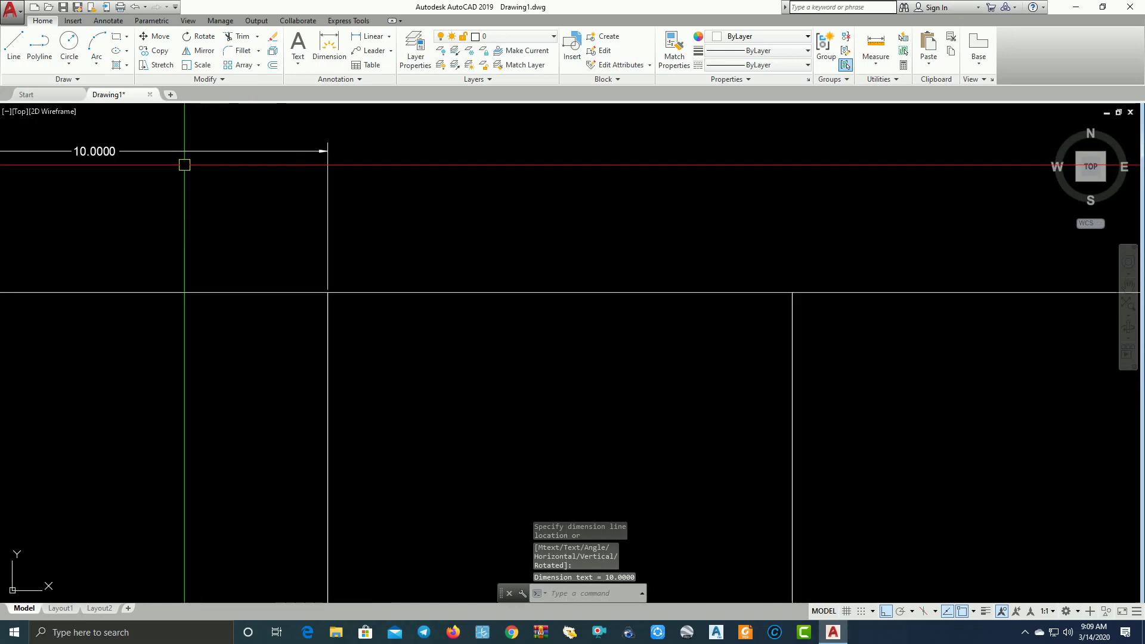
Chain a continued 10.0000 dimension across the next stall from the Annotate tab
left_click(85, 22)
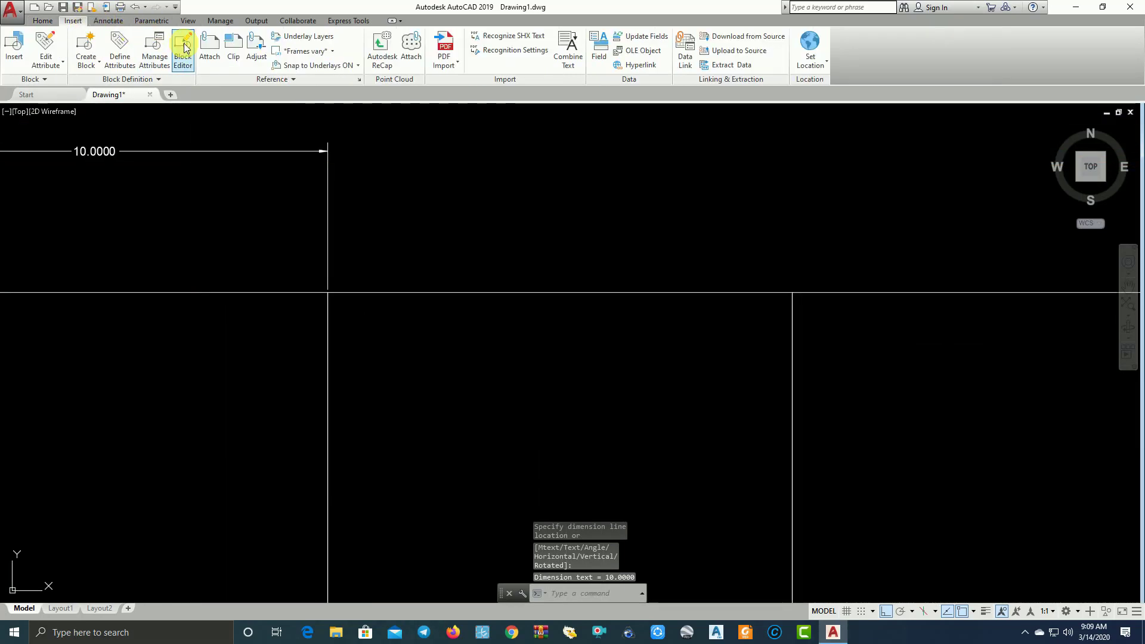
left_click(108, 20)
left_click(152, 20)
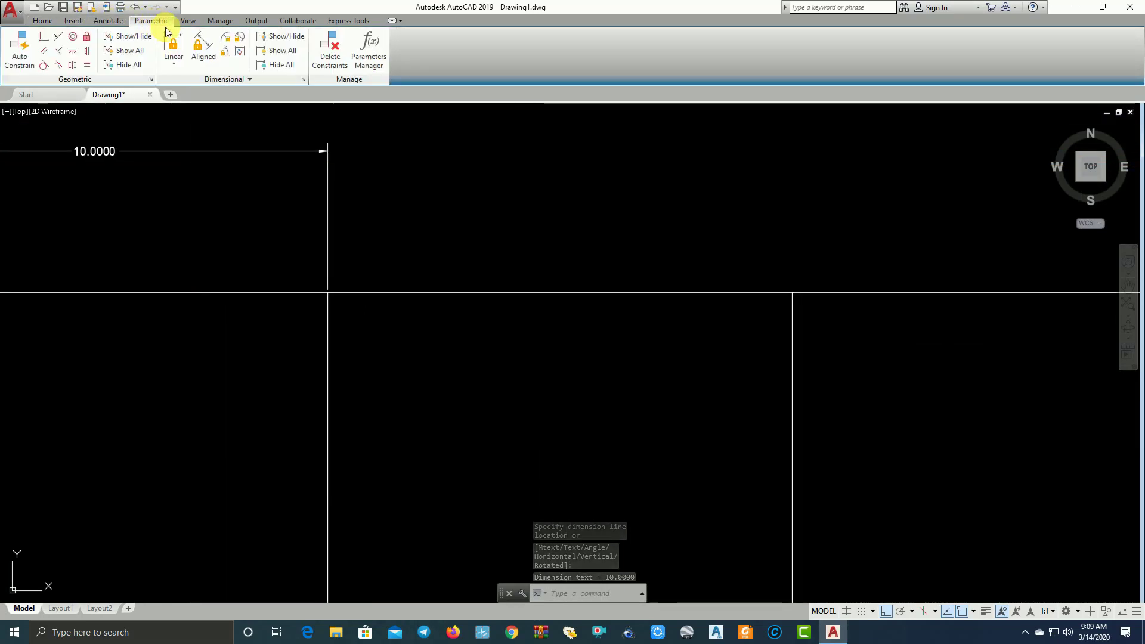
left_click(110, 23)
left_click(332, 66)
scroll(556, 208, "down", 1)
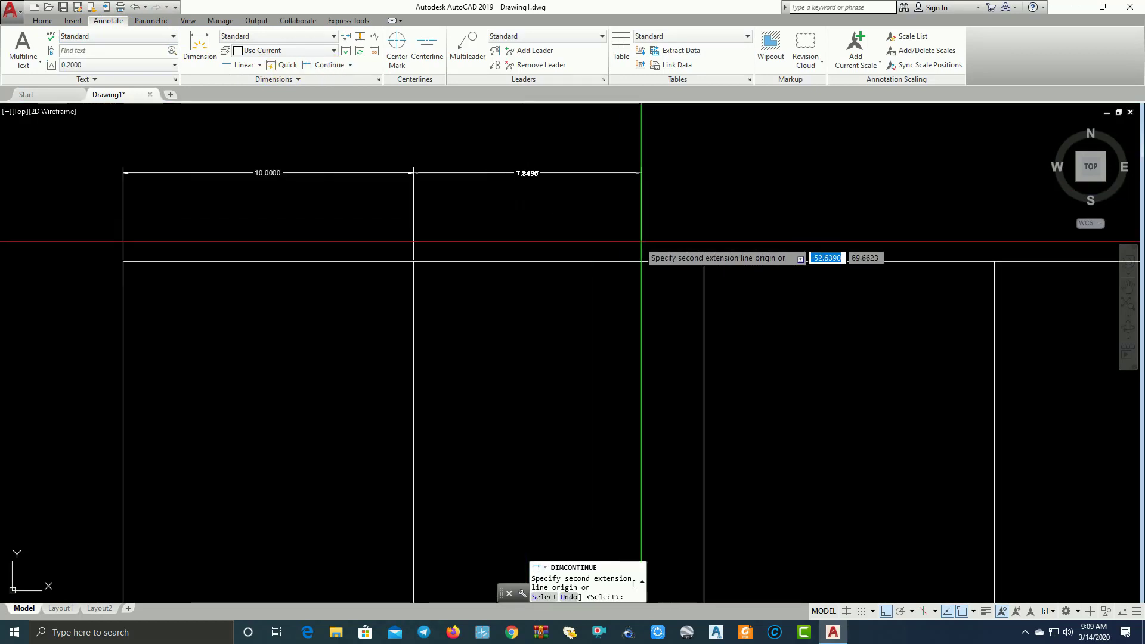
left_click(703, 262)
middle_click_drag(705, 263, 431, 289)
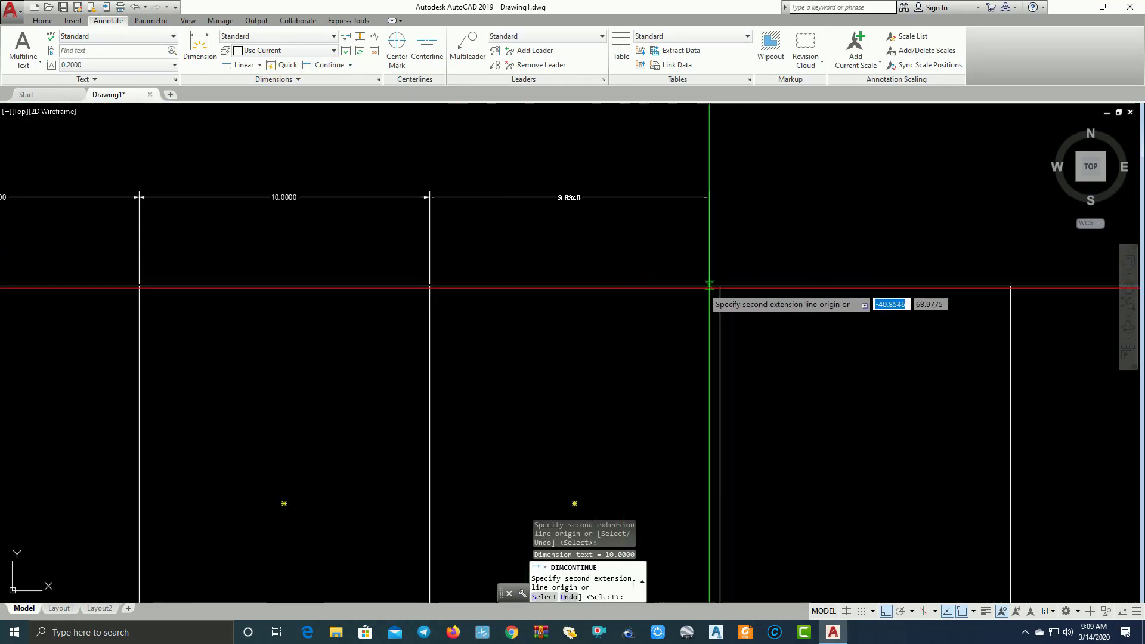
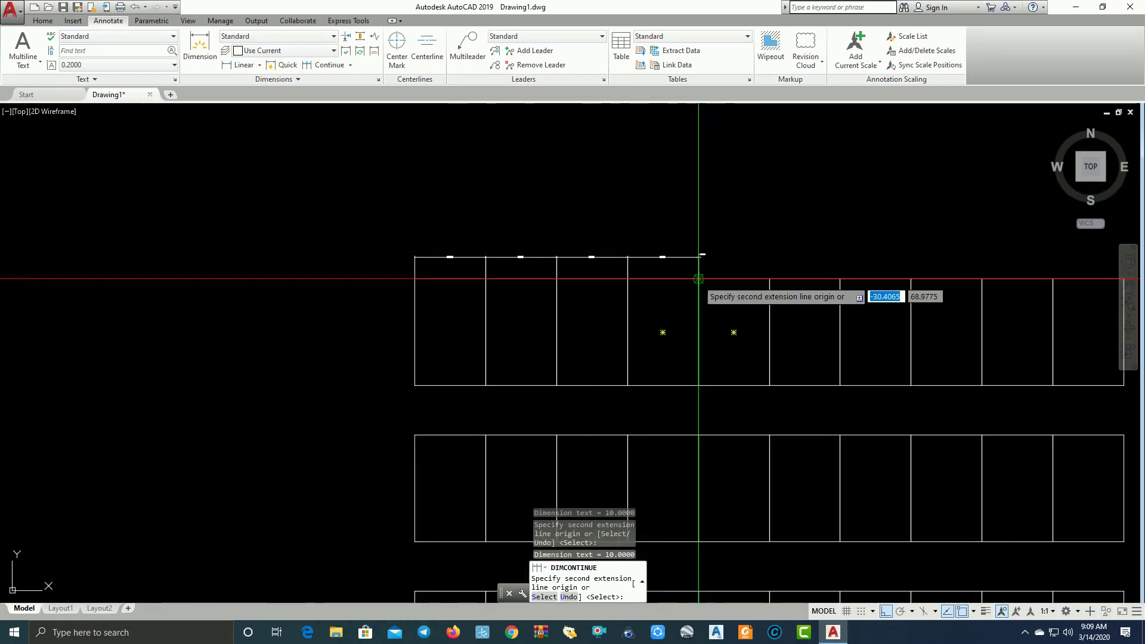
Cancel dimensioning and erase the four dimensions above the top stall row
scroll(701, 269, "up", 3)
key("Escape")
left_click(746, 260)
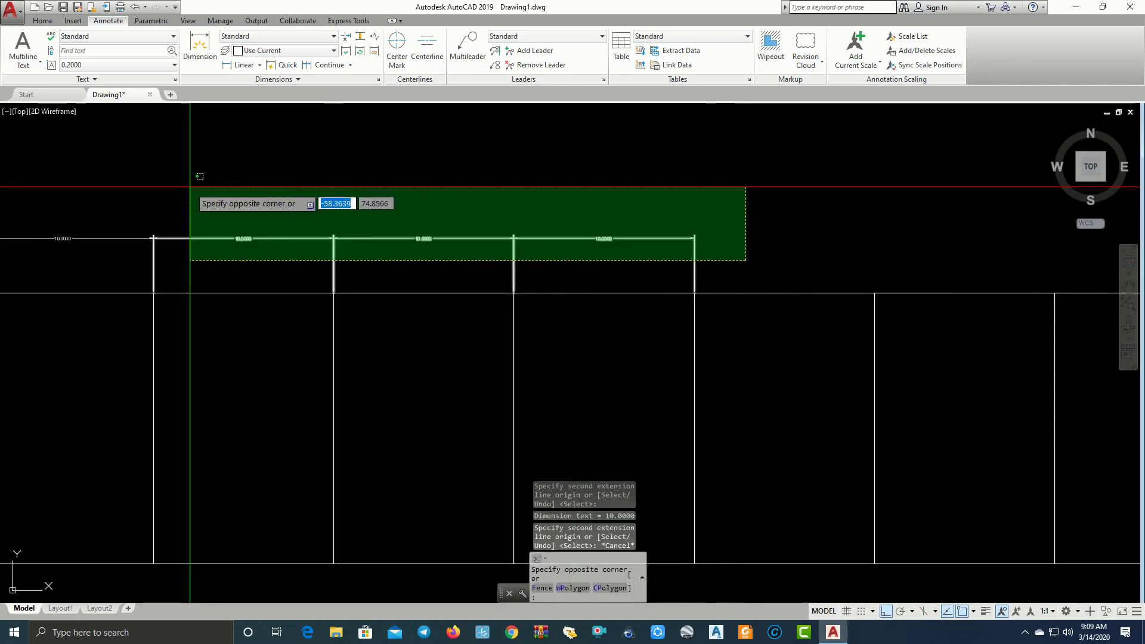
middle_click_drag(190, 187, 313, 187)
left_click(257, 210)
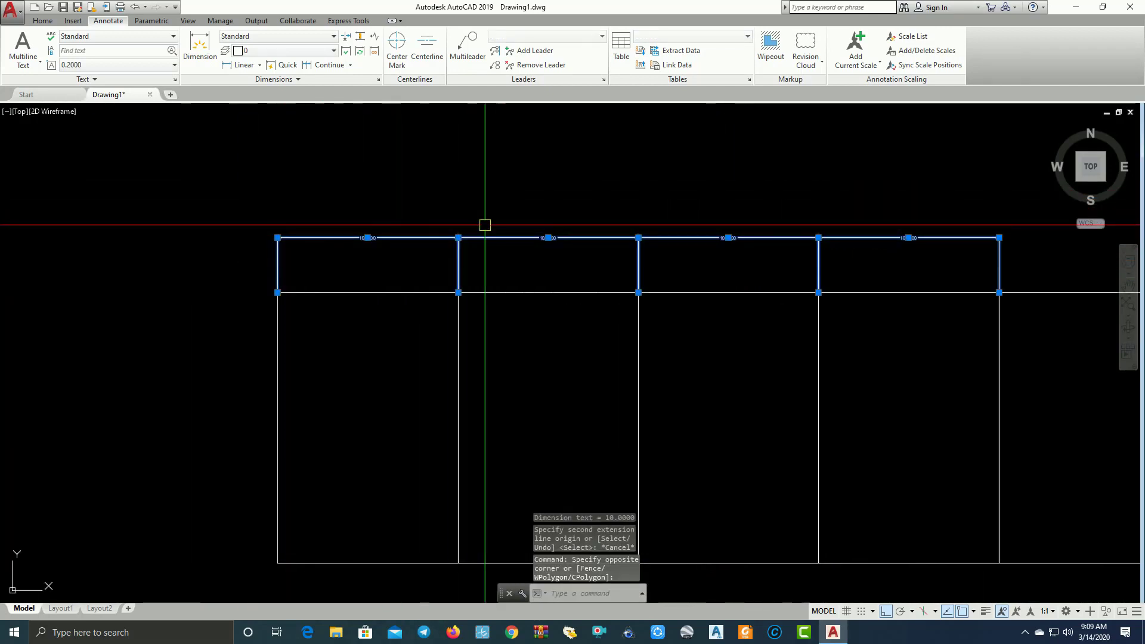
type("E")
key("Return")
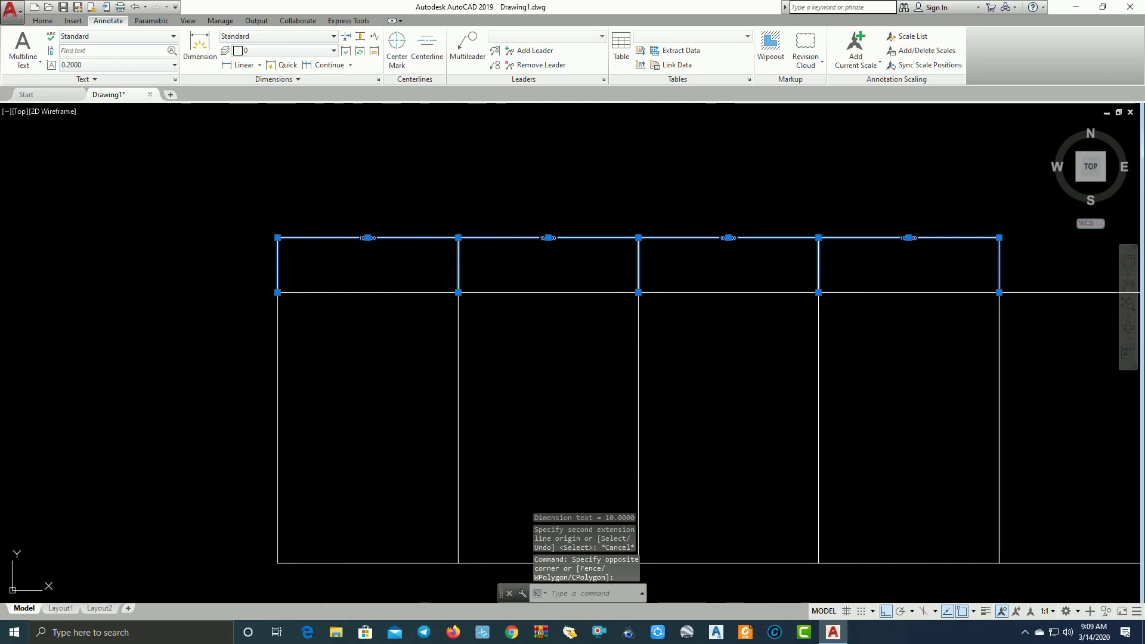
Pan and zoom to bring the full parking layout into view
scroll(485, 226, "down", 4)
scroll(396, 237, "down", 2)
scroll(395, 238, "down", 2)
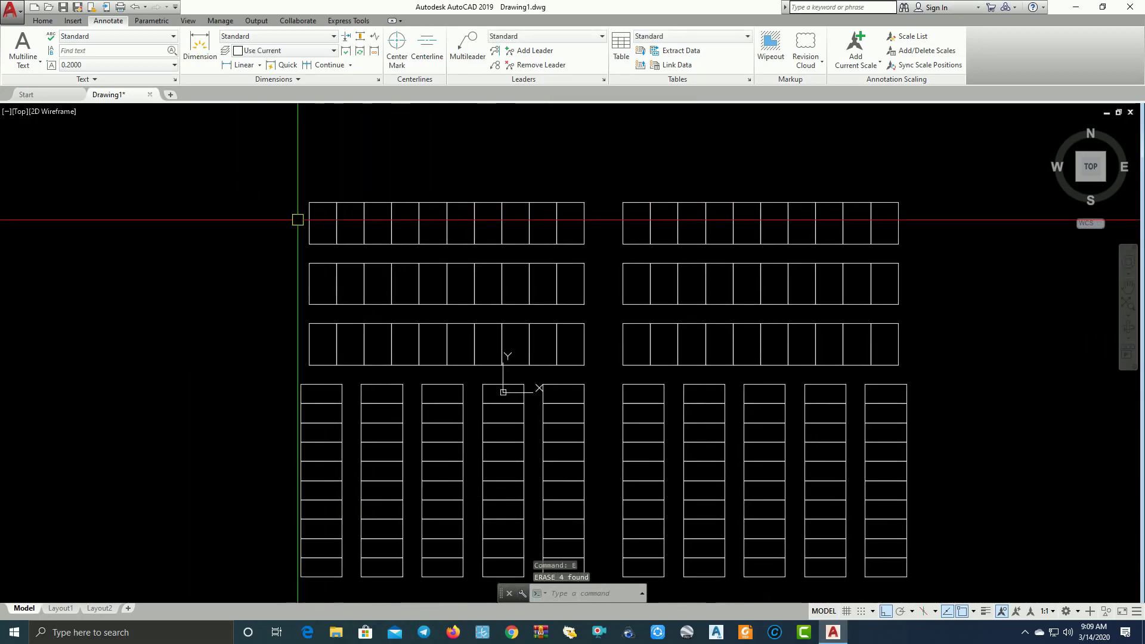
mouse_move(299, 217)
middle_mouse_down()
mouse_move(243, 197)
mouse_move(258, 201)
middle_mouse_up()
scroll(242, 197, "up", 2)
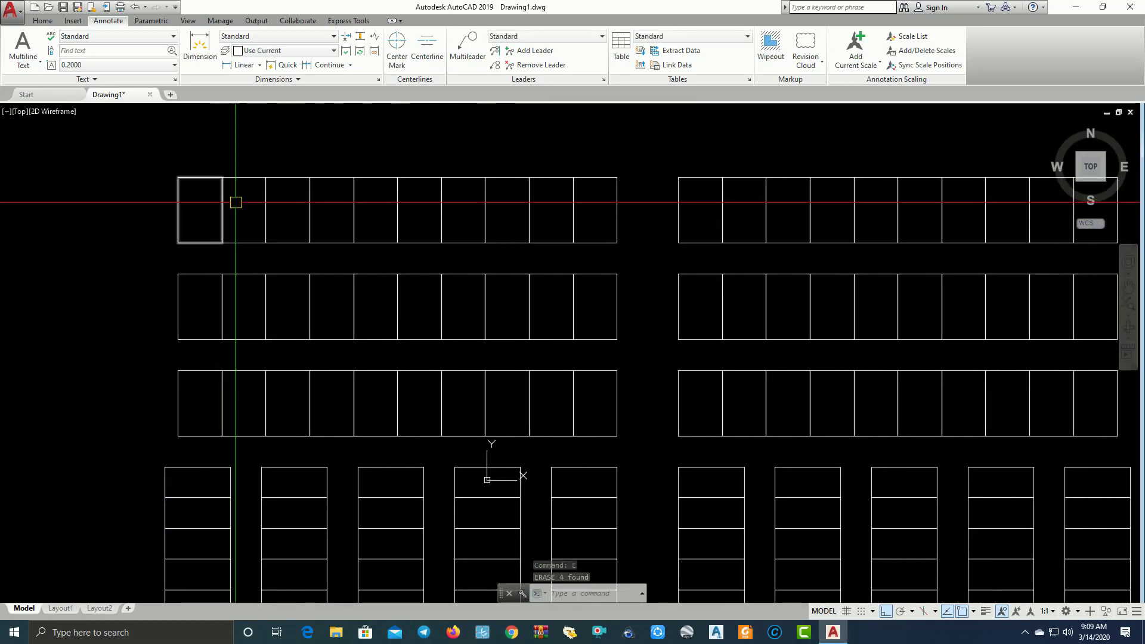
left_click(43, 21)
scroll(456, 226, "down", 2)
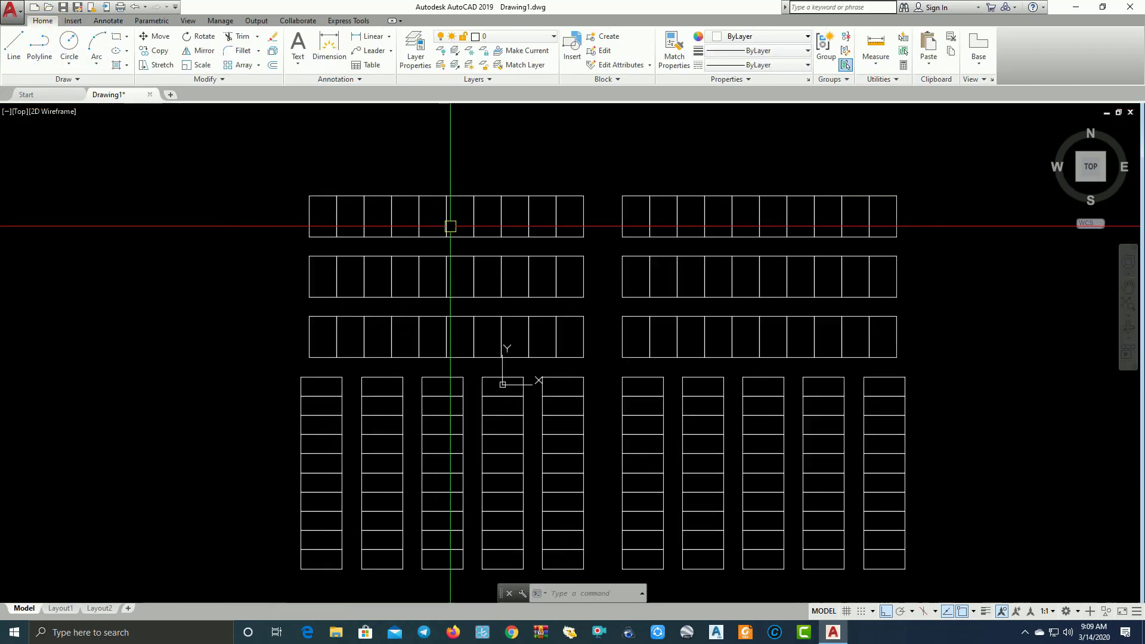
middle_click_drag(456, 226, 392, 216)
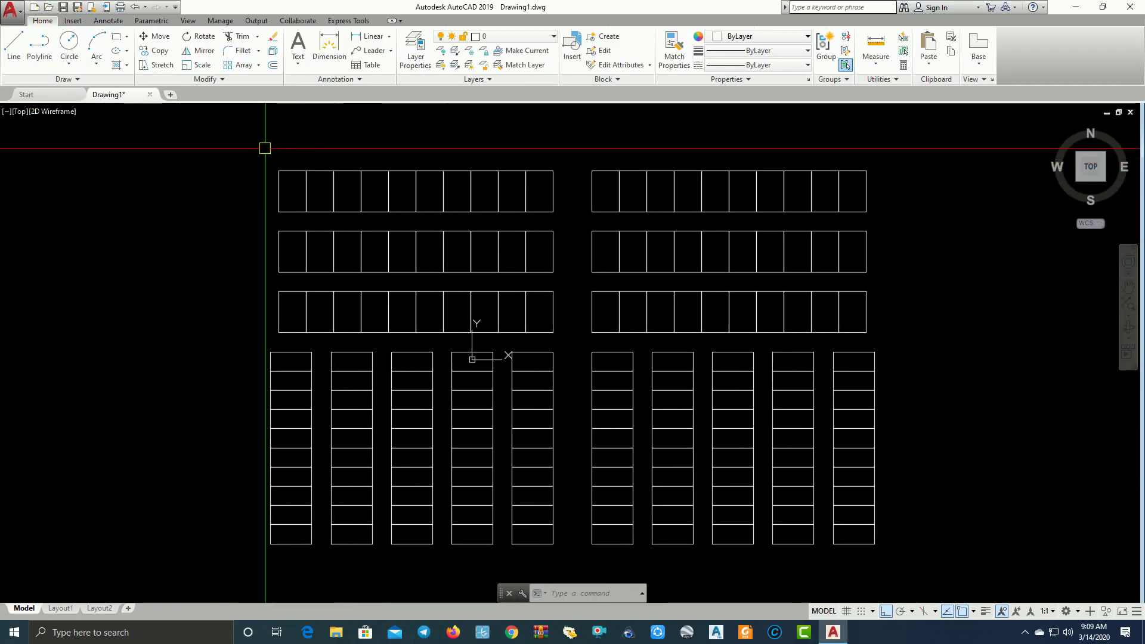
mouse_move(319, 156)
middle_mouse_down()
mouse_move(252, 134)
mouse_move(255, 147)
middle_mouse_up()
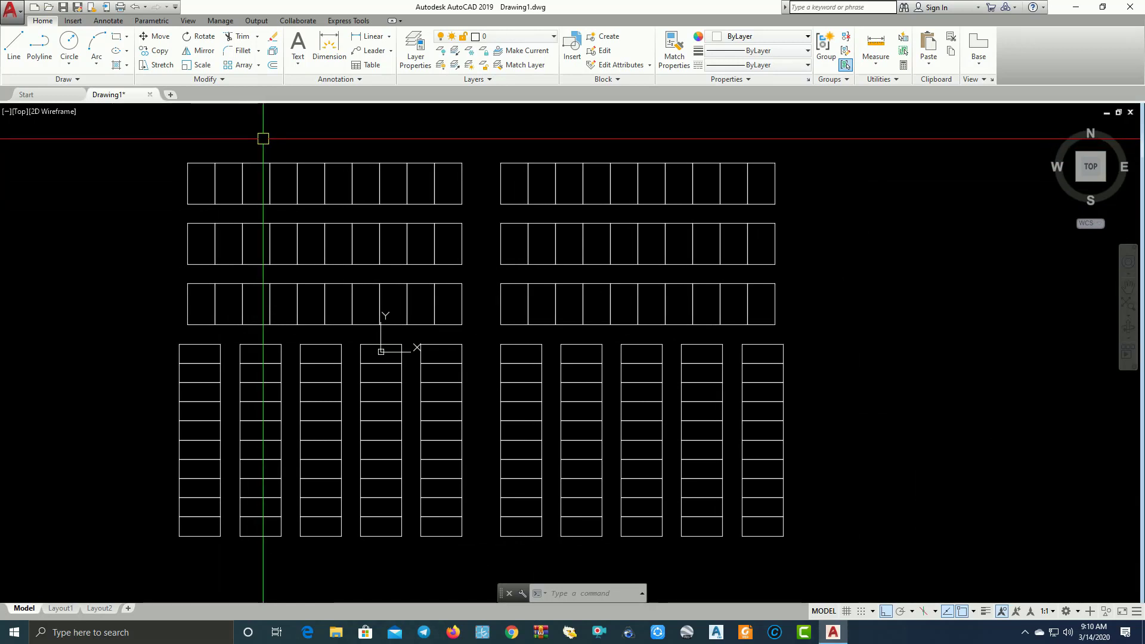
type("AP")
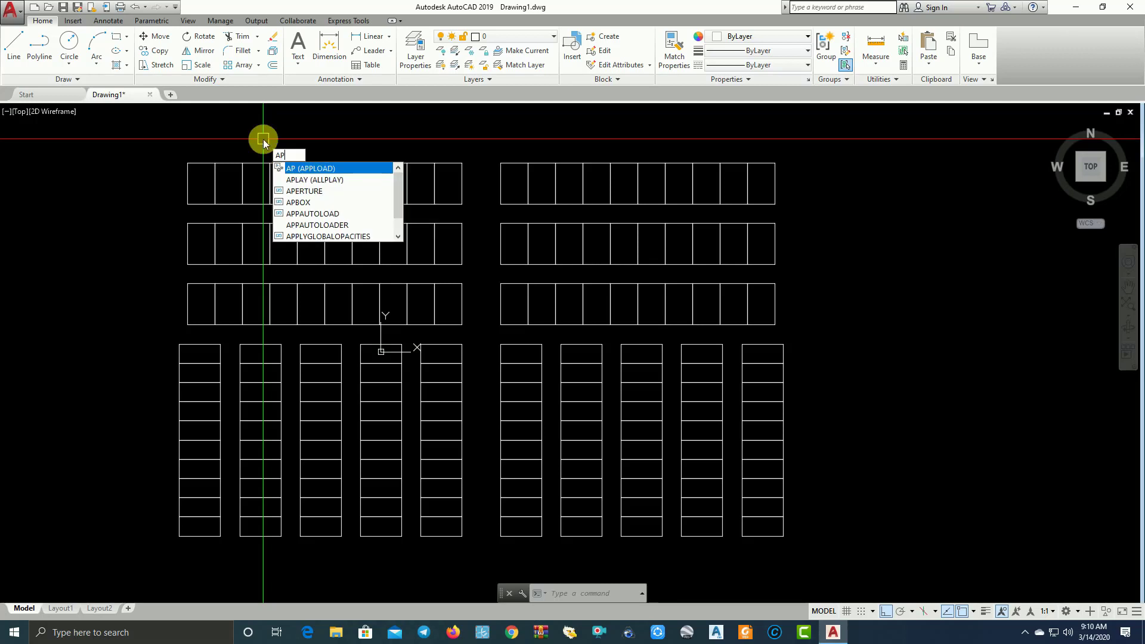
In APPLOAD, browse to Downloads > Compressed > lsp autocad > Auto-Dim
left_click(314, 170)
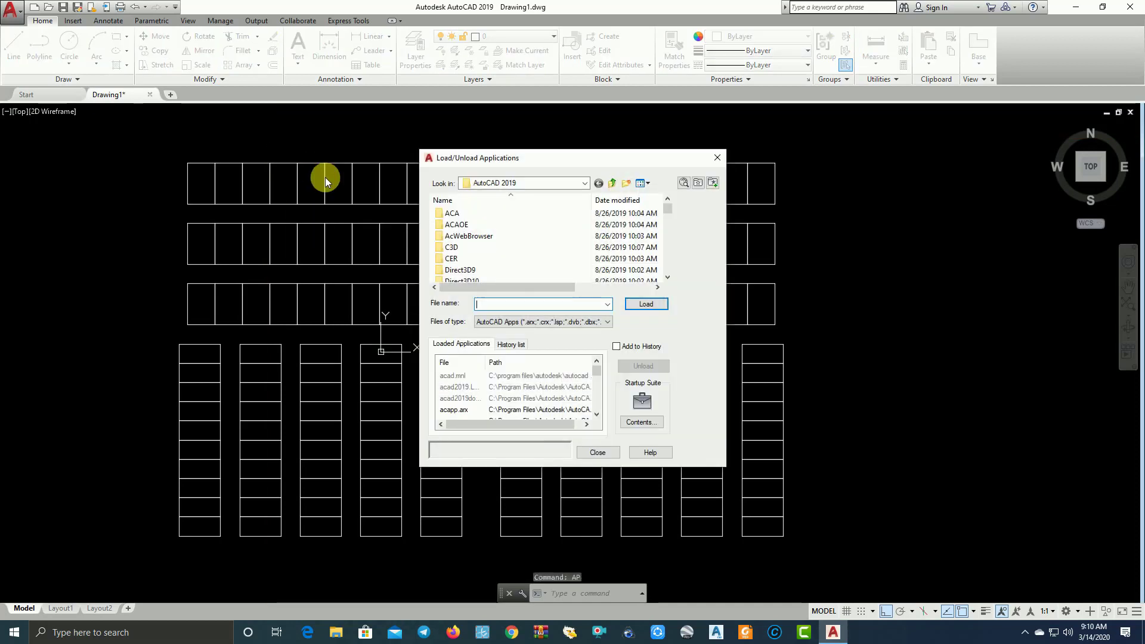
left_click_drag(513, 172, 426, 127)
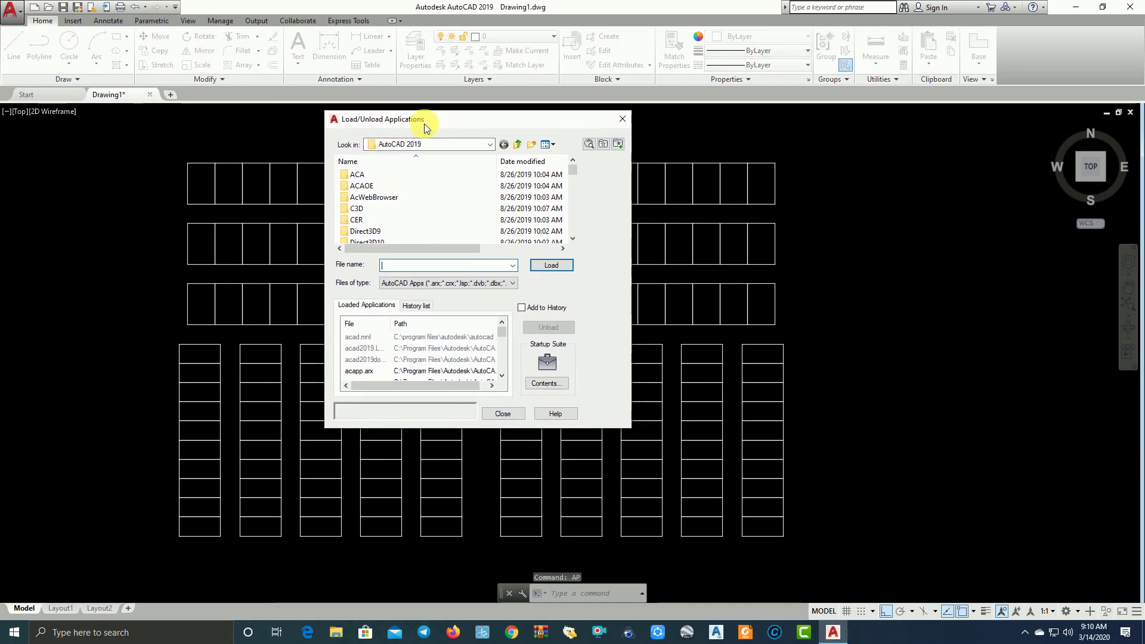
left_click(485, 144)
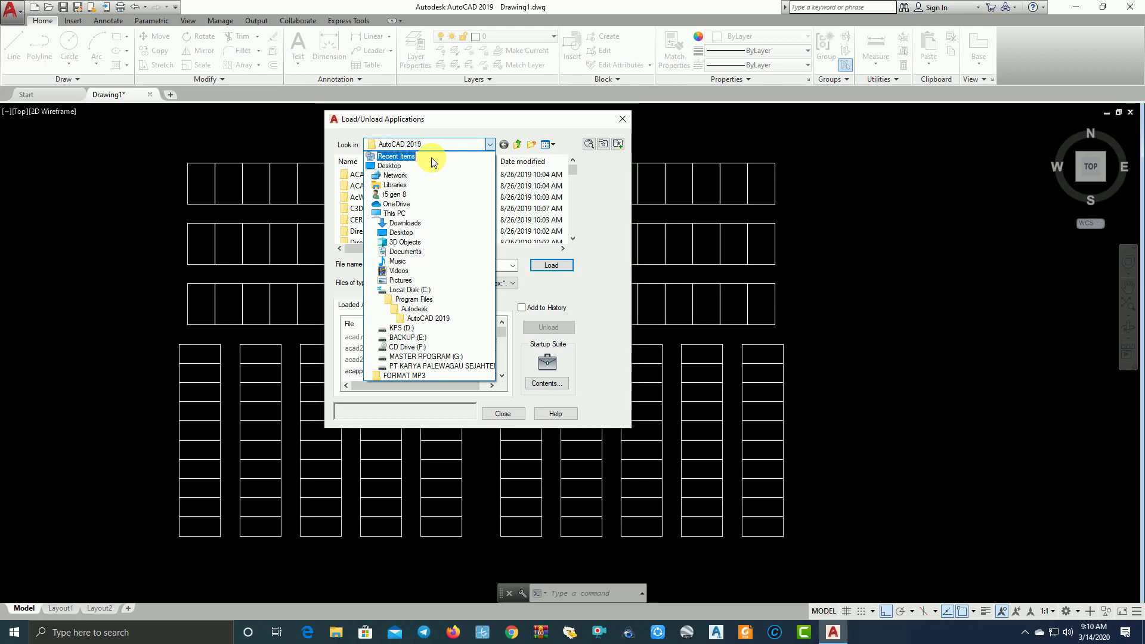
left_click(417, 223)
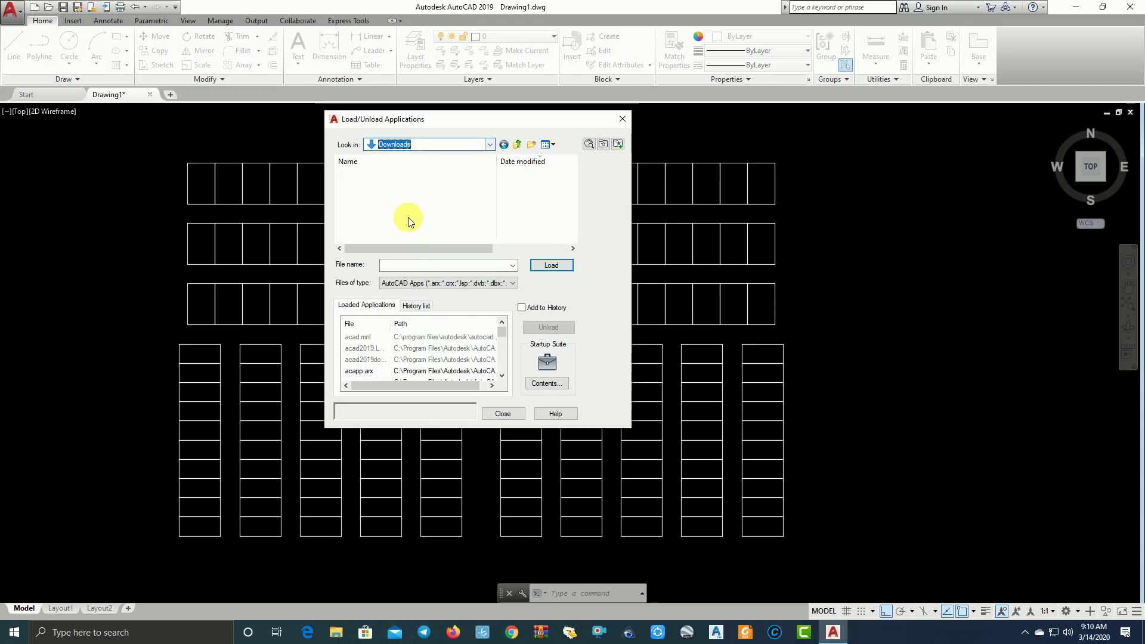
double_click(410, 186)
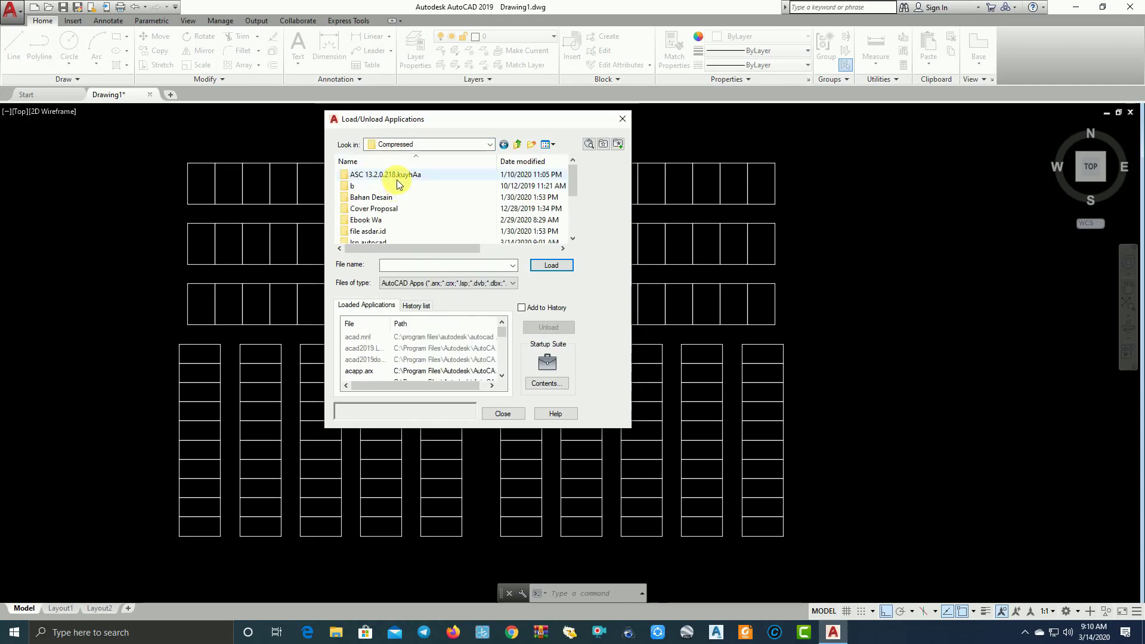
scroll(403, 180, "down", 2)
scroll(406, 181, "up", 1)
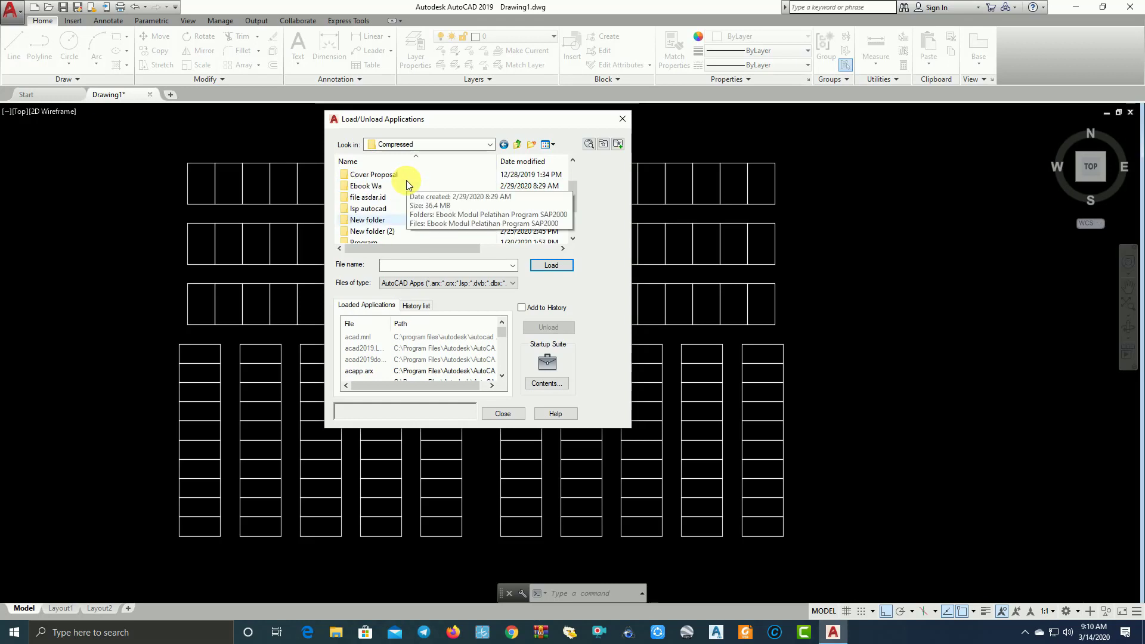
double_click(373, 209)
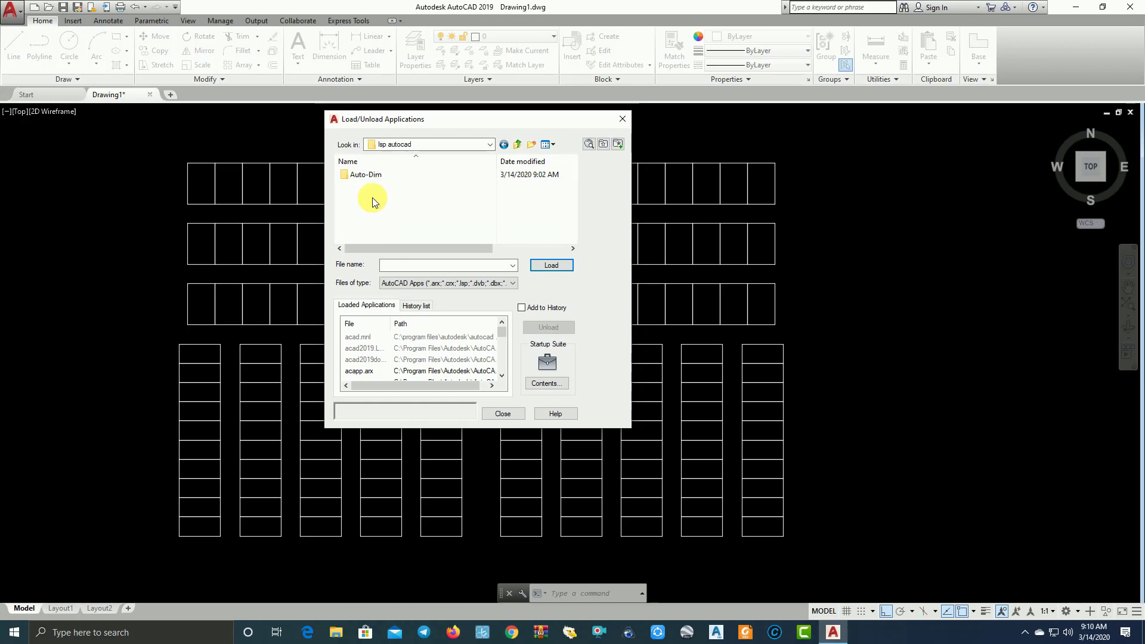
double_click(374, 178)
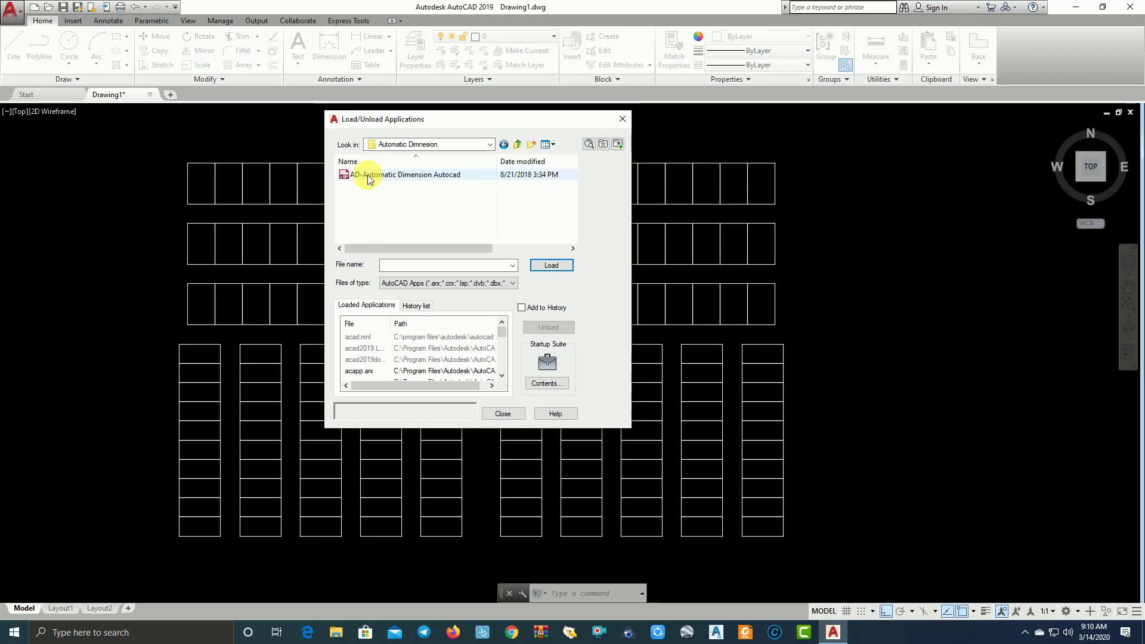
Load AD-Automatic Dimension Autocad.LSP with Load Once and close the loader
left_click(372, 180)
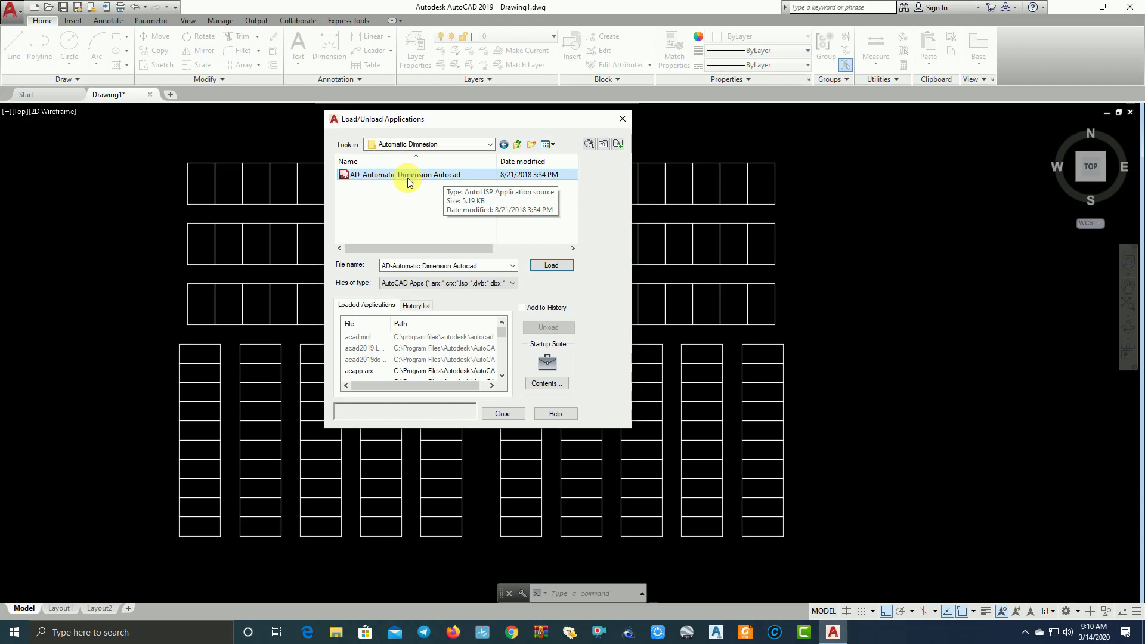
left_click(550, 266)
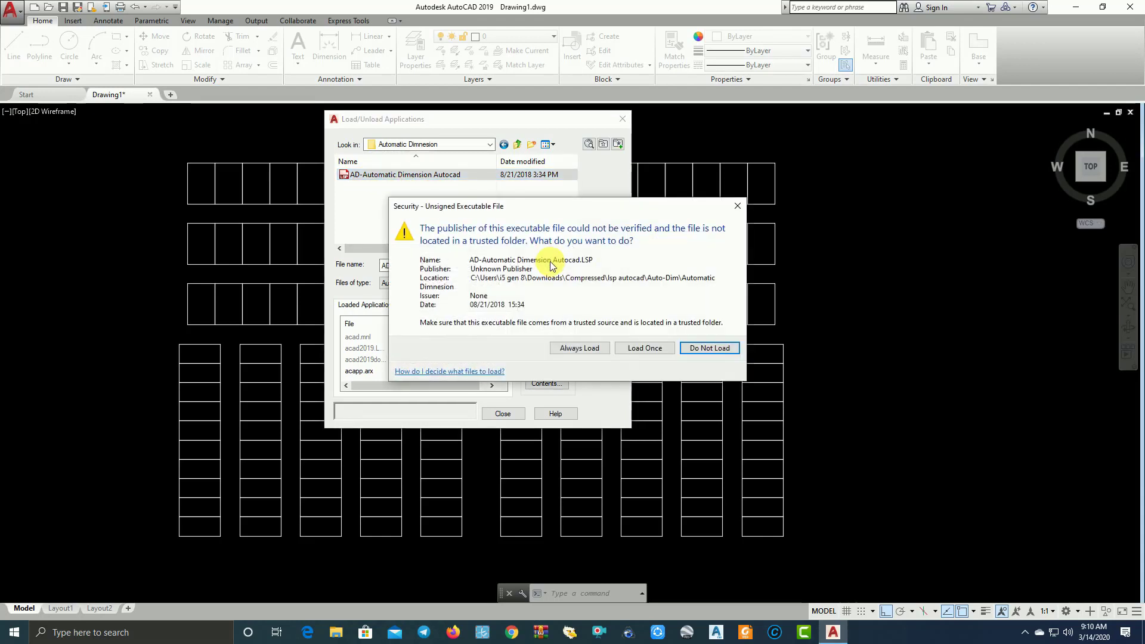
left_click(644, 351)
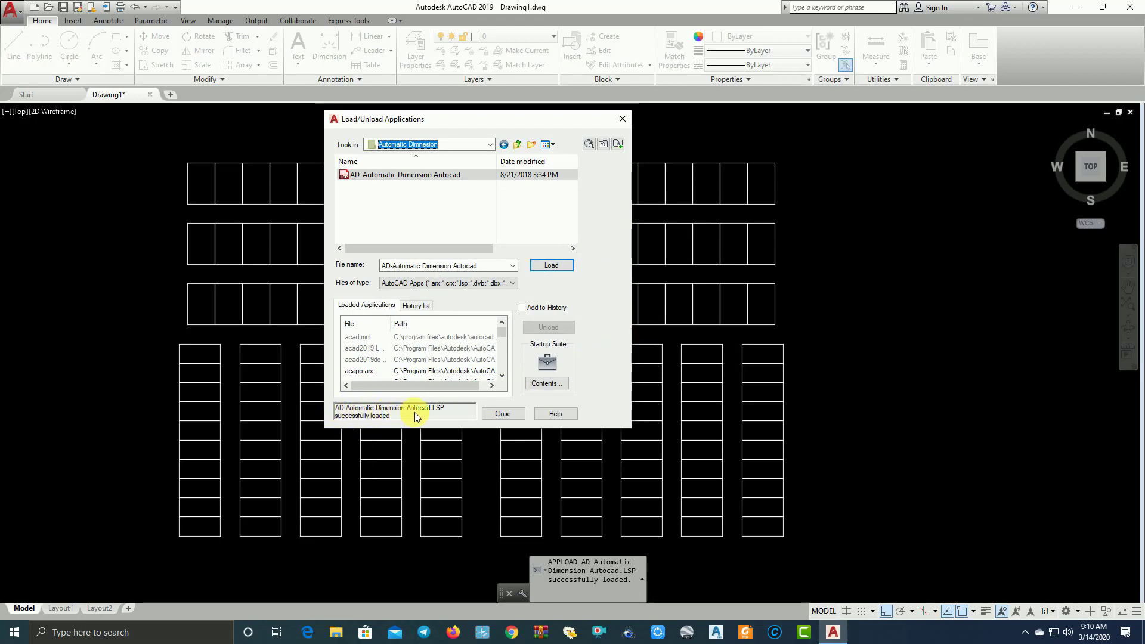
left_click(502, 414)
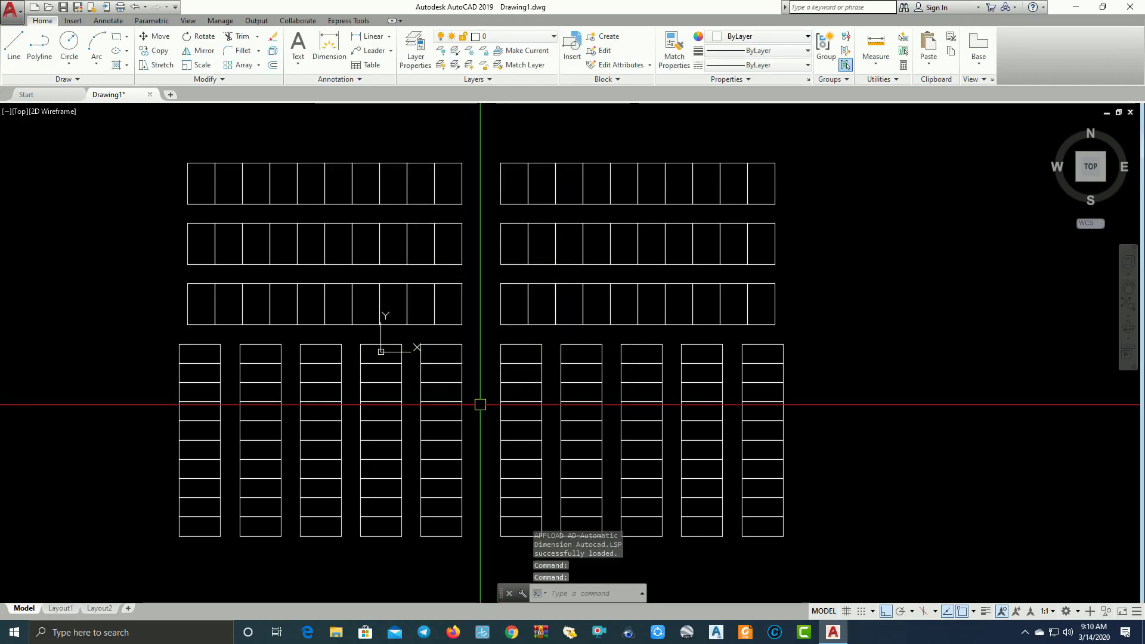
Find the shared Automatic Dimnesion.rar file in the Academy Autocad Indonesia group's files
left_click(430, 637)
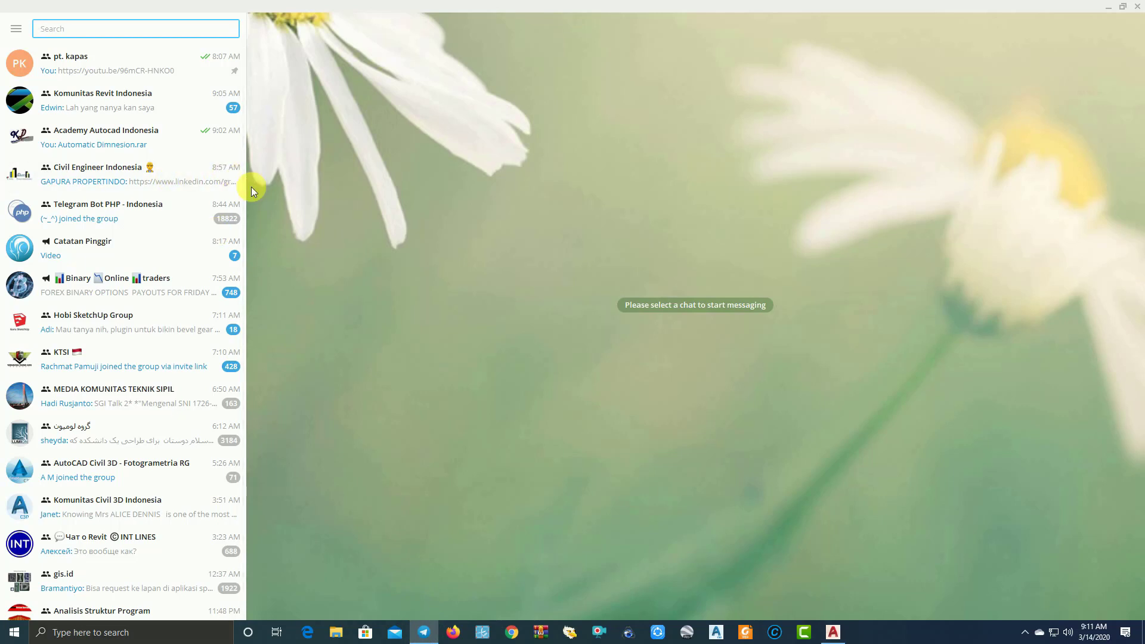
left_click(82, 139)
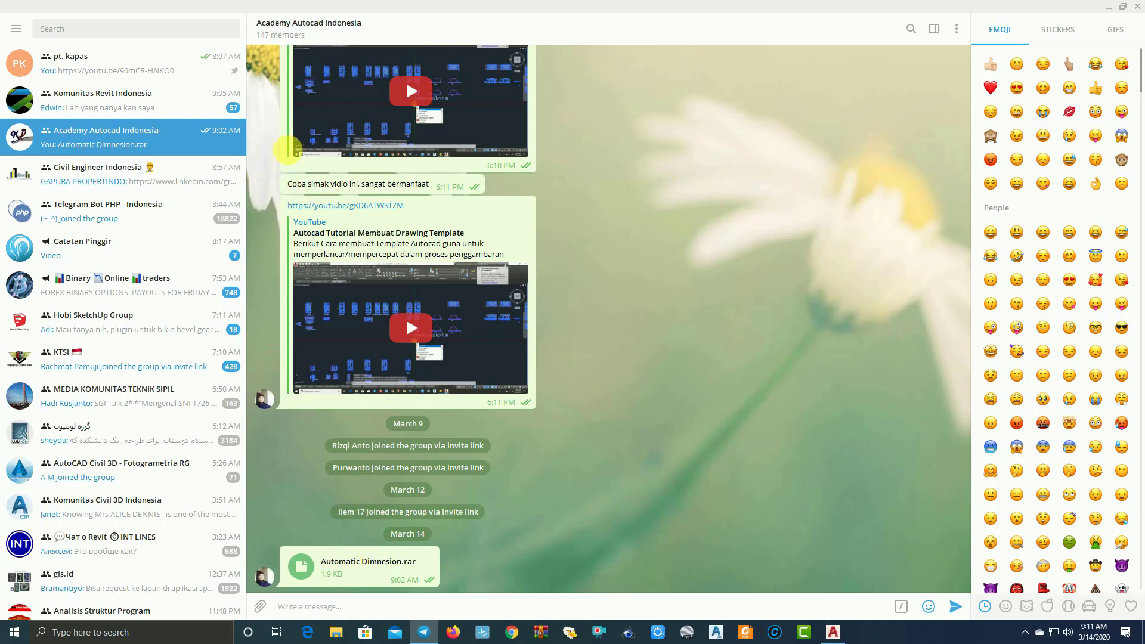
left_click(302, 28)
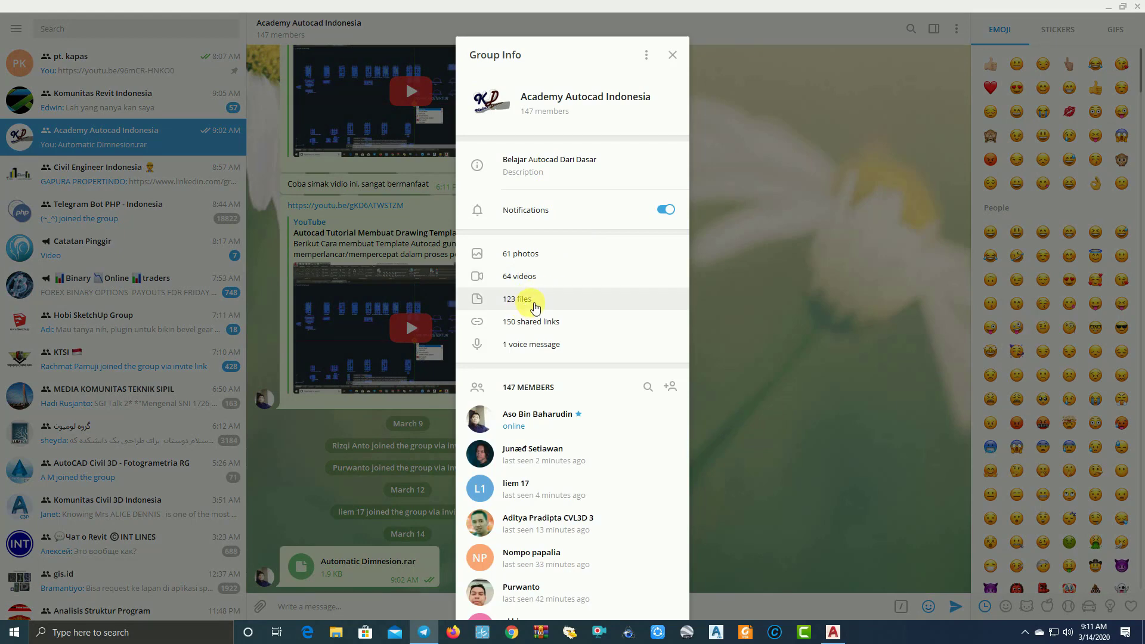
left_click(532, 306)
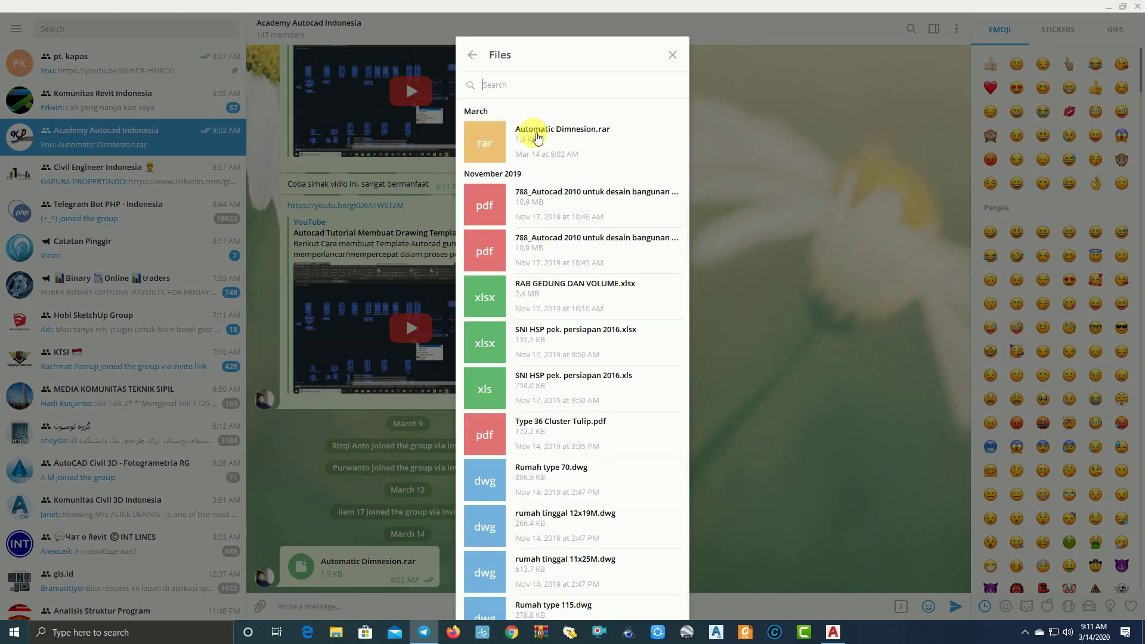
right_click(552, 135)
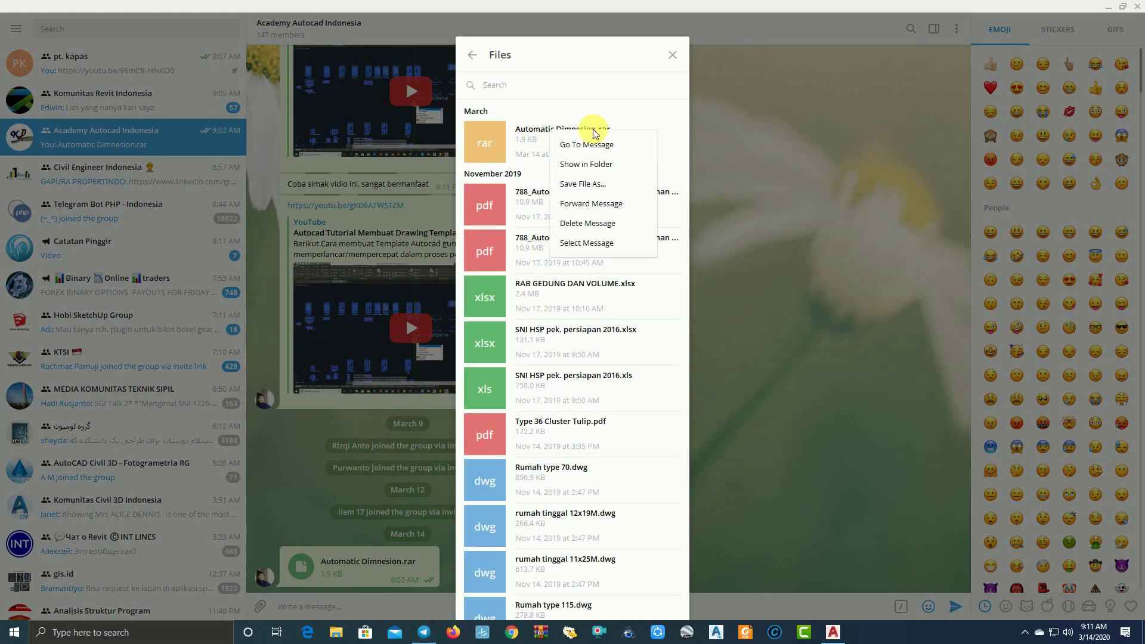
left_click(136, 143)
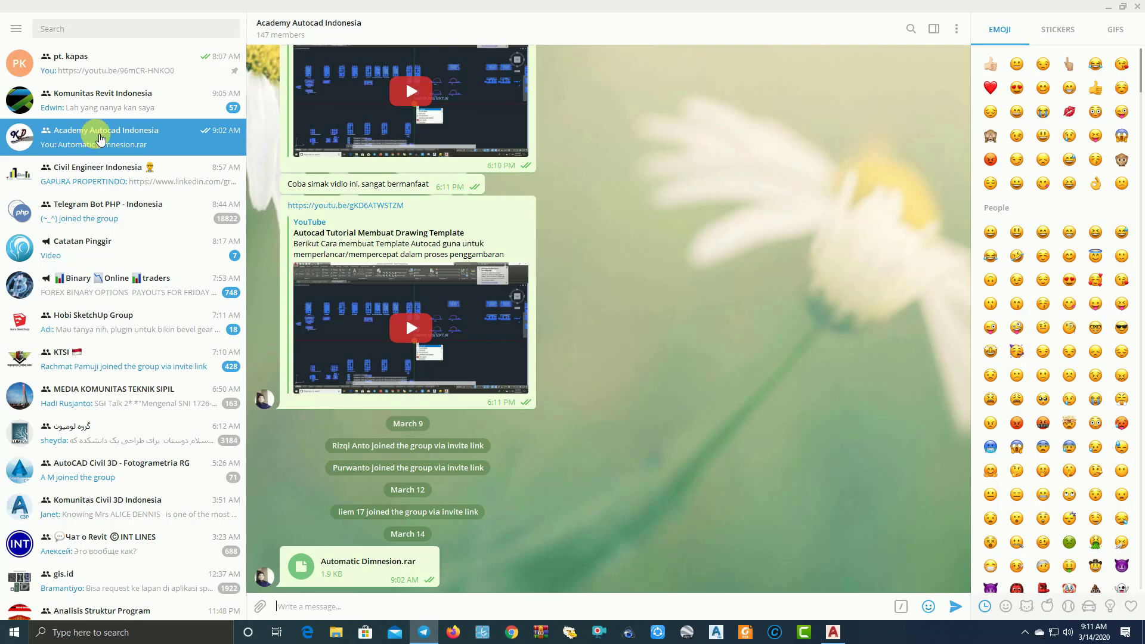
mouse_move(275, 34)
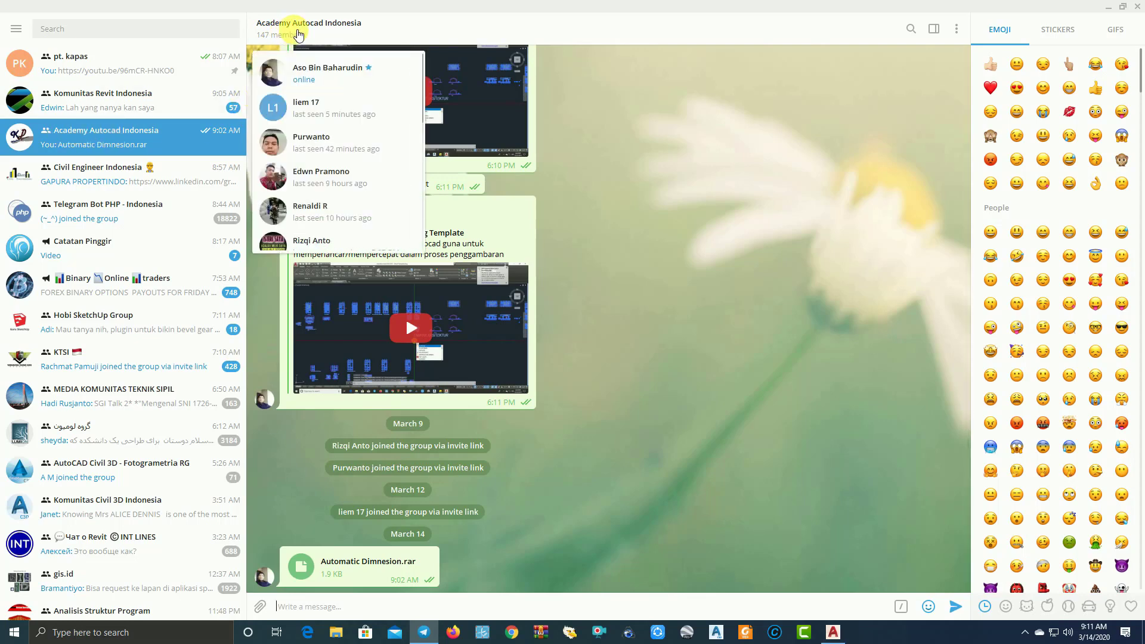
left_click(298, 34)
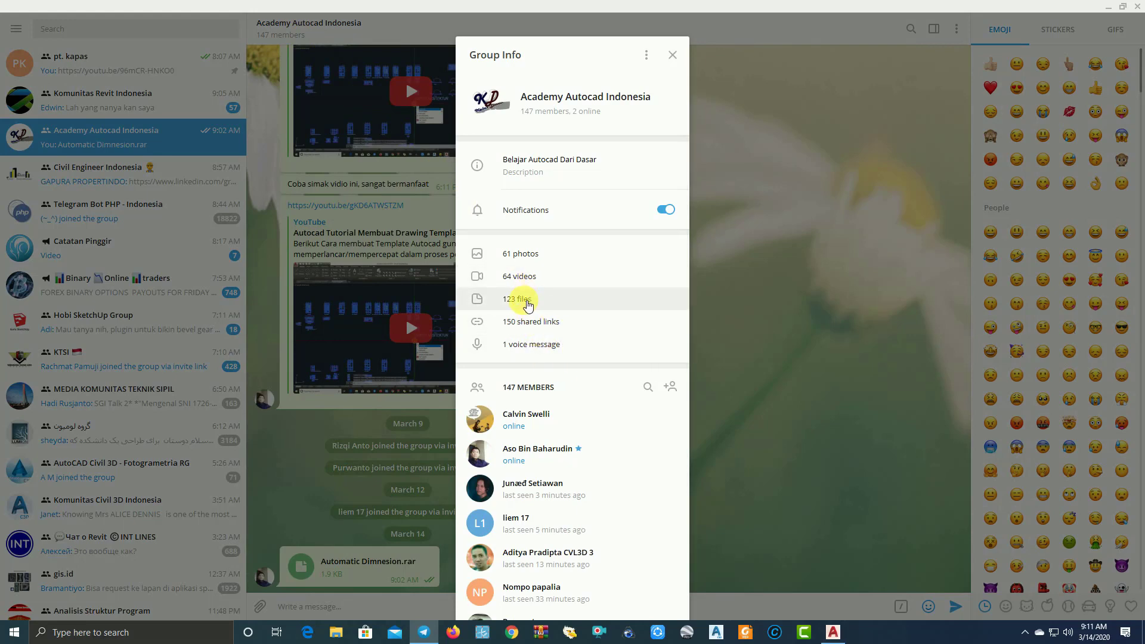
left_click(528, 305)
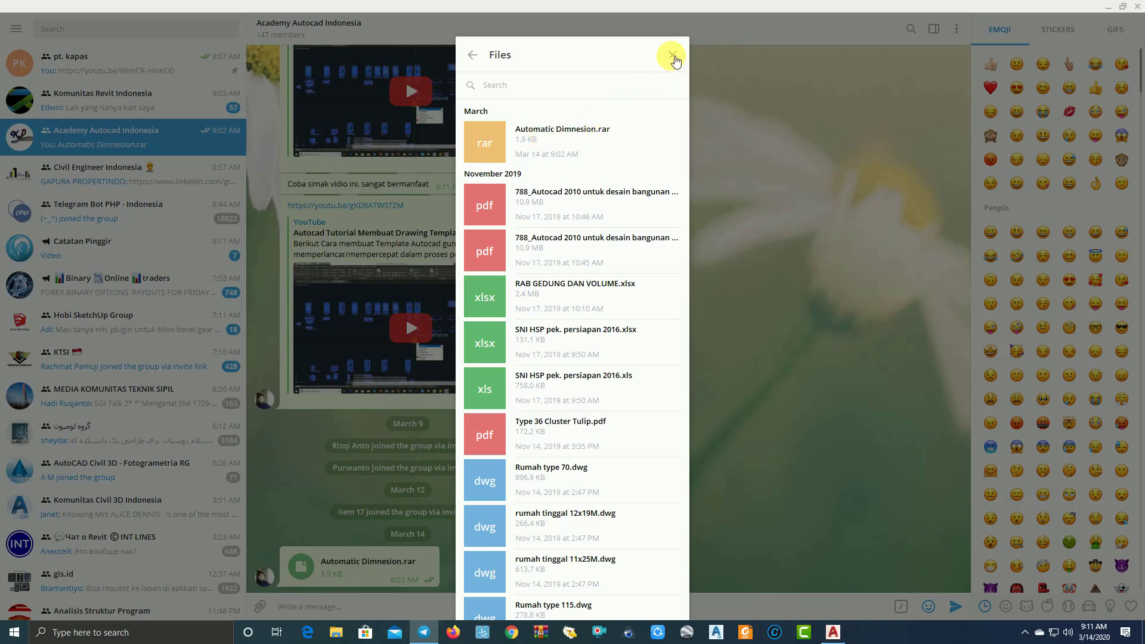
left_click(673, 55)
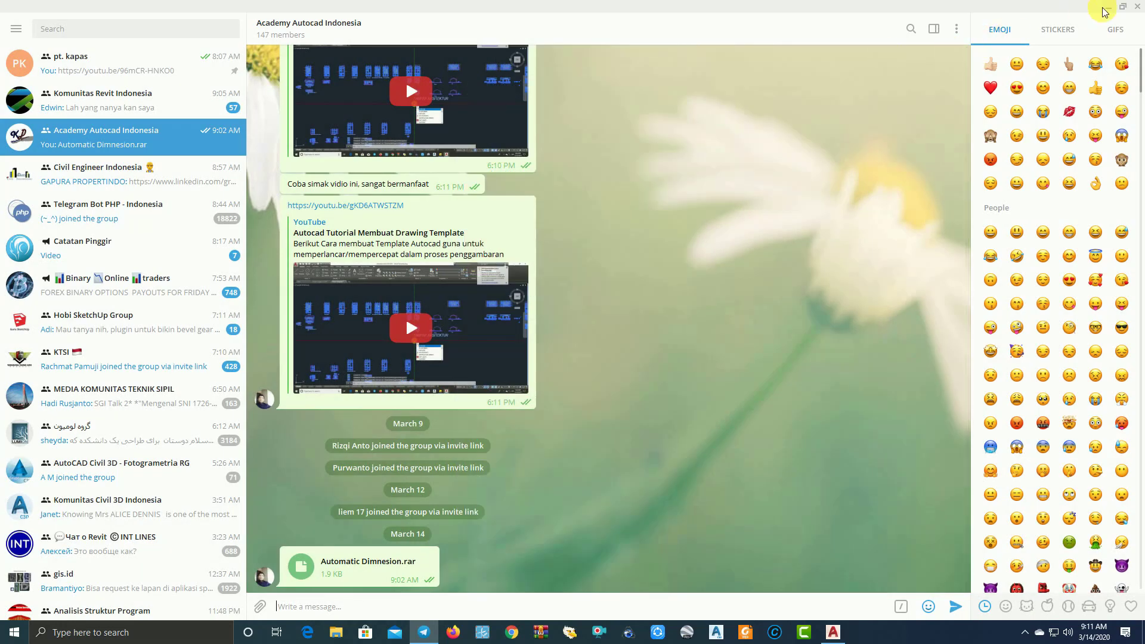
Return to AutoCAD and dock the command line along the bottom of the window
left_click(1107, 7)
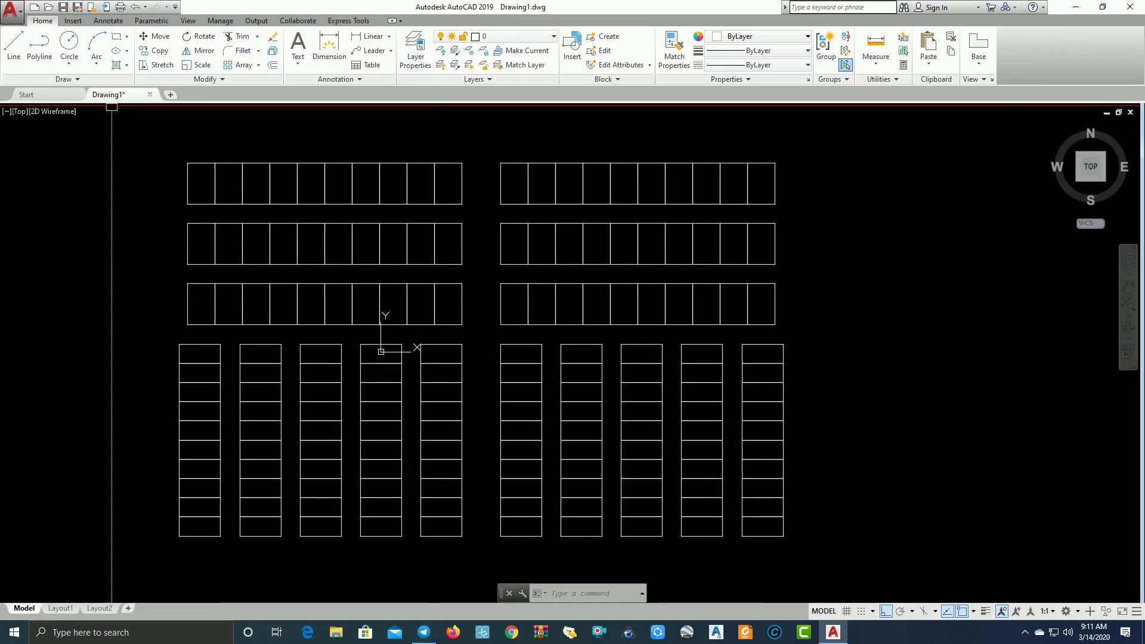
middle_click_drag(483, 216, 511, 214)
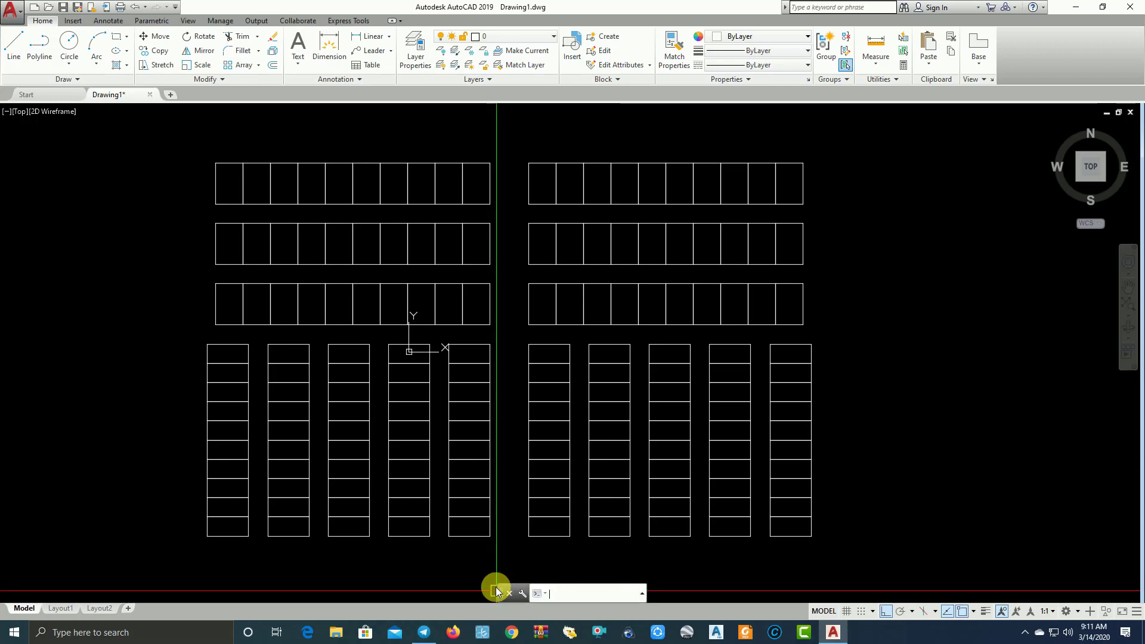
left_click_drag(495, 590, 212, 590)
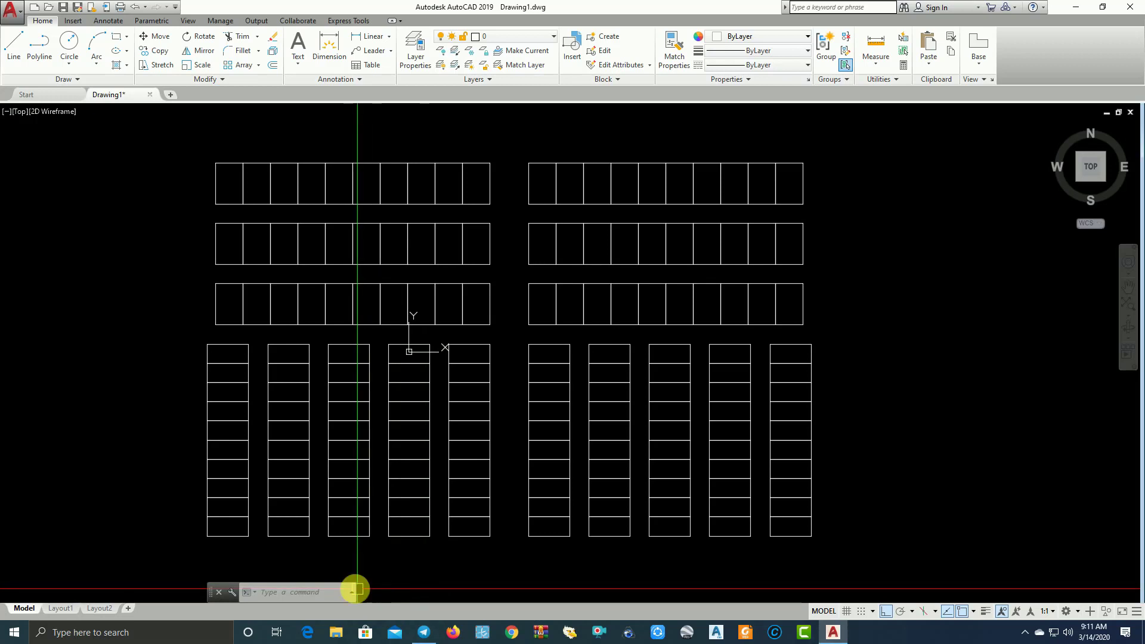
left_click_drag(356, 589, 787, 588)
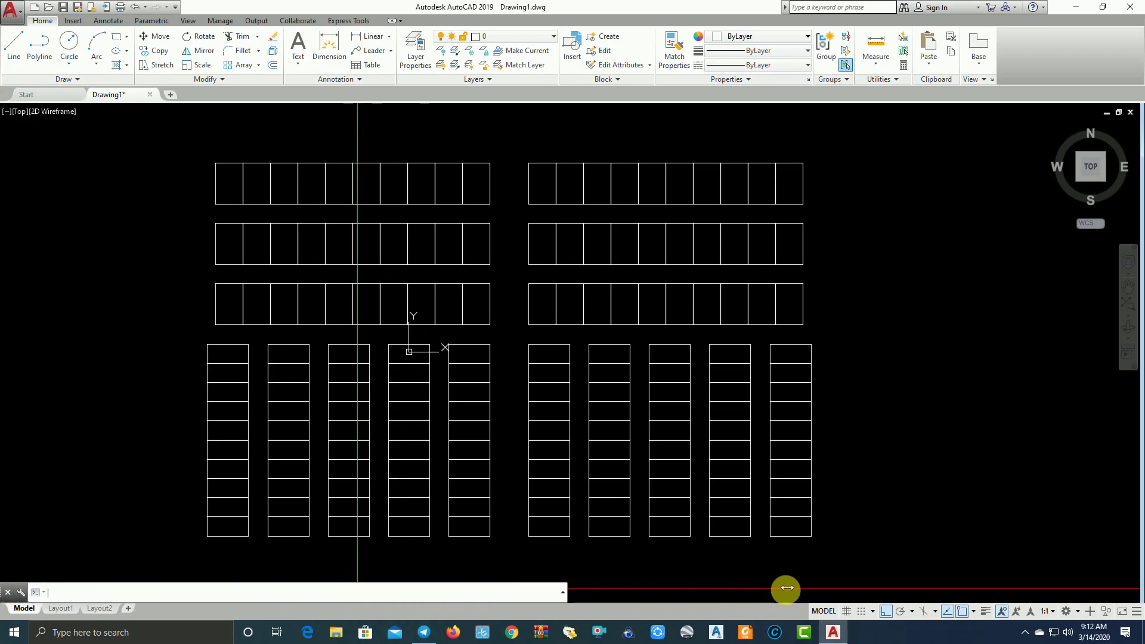
left_click_drag(787, 588, 703, 588)
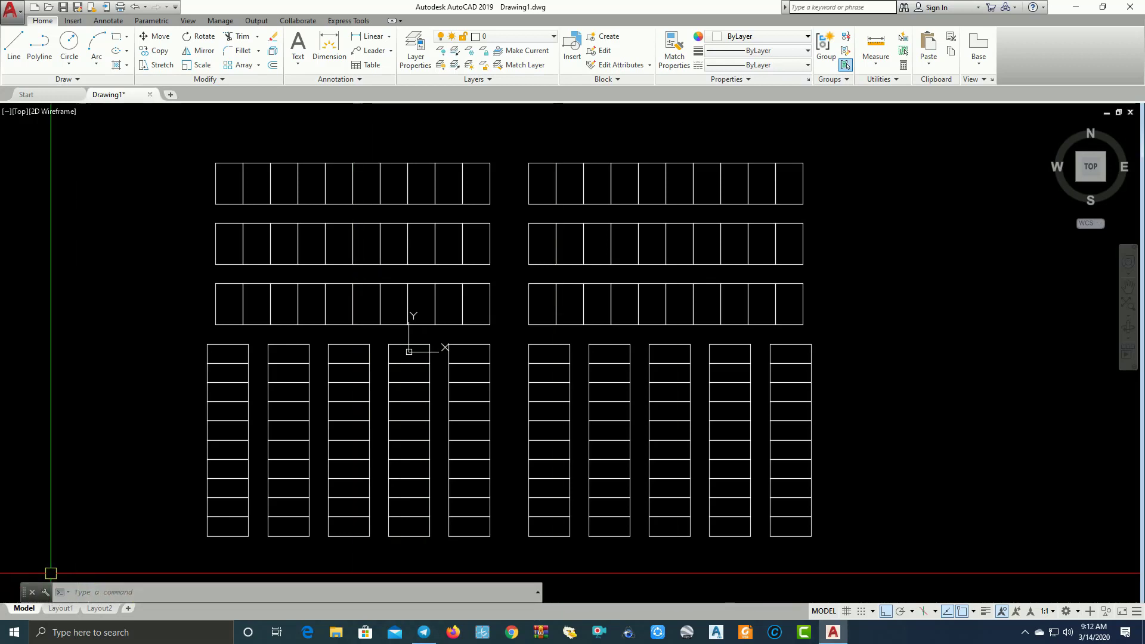
left_click_drag(25, 592, 135, 593)
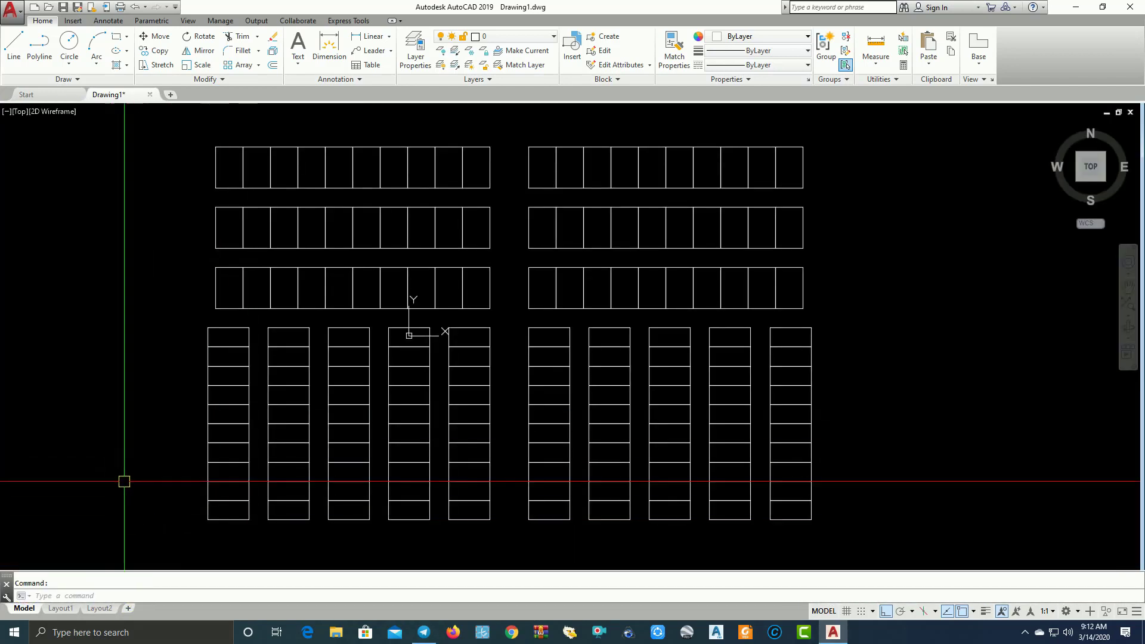
Run AD with default placement options on all 160 stall objects
type("AD")
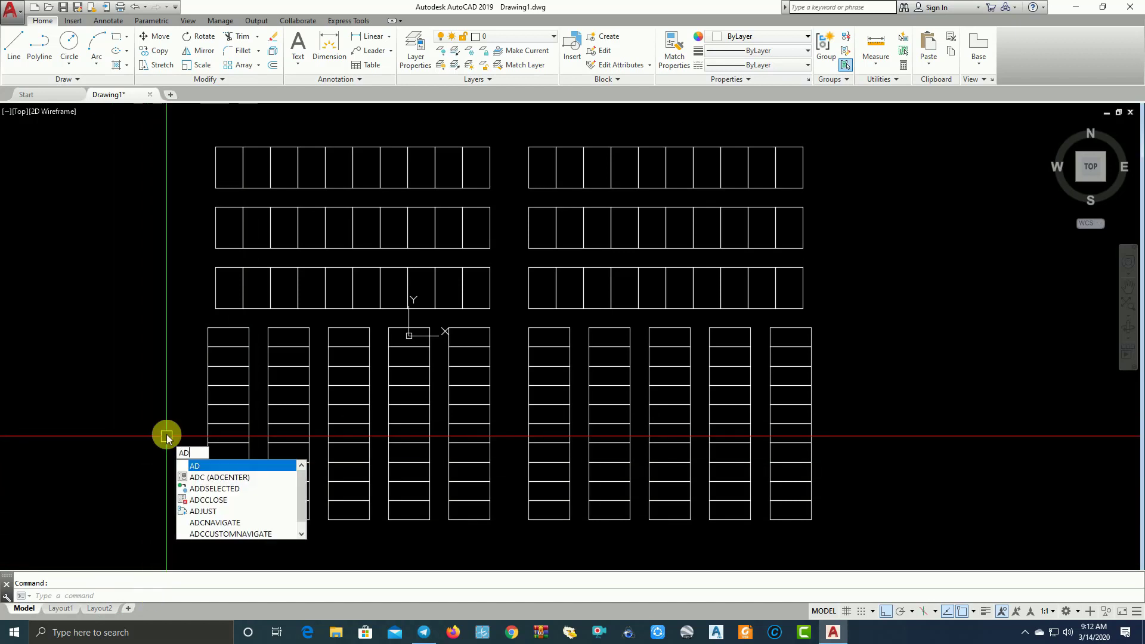
left_click(203, 466)
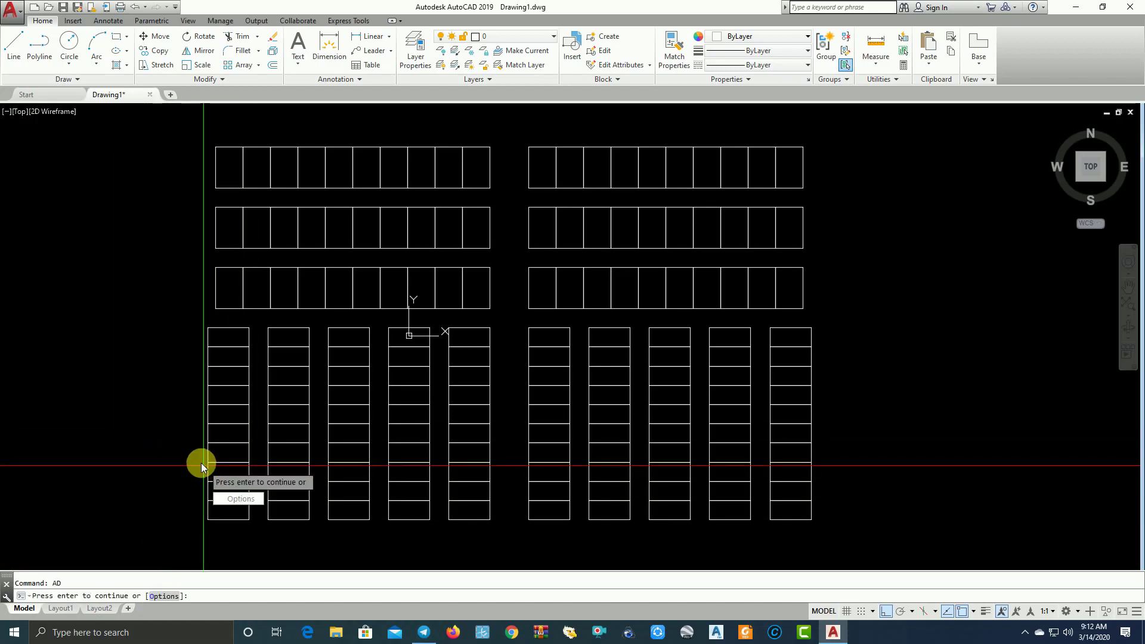
left_click(164, 596)
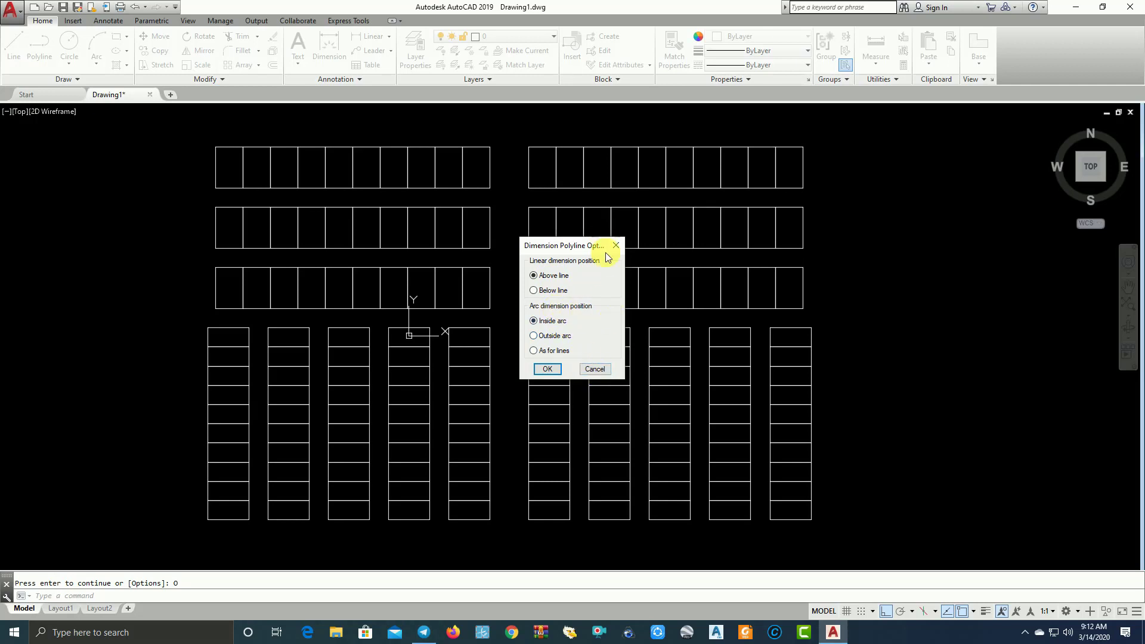
left_click(593, 370)
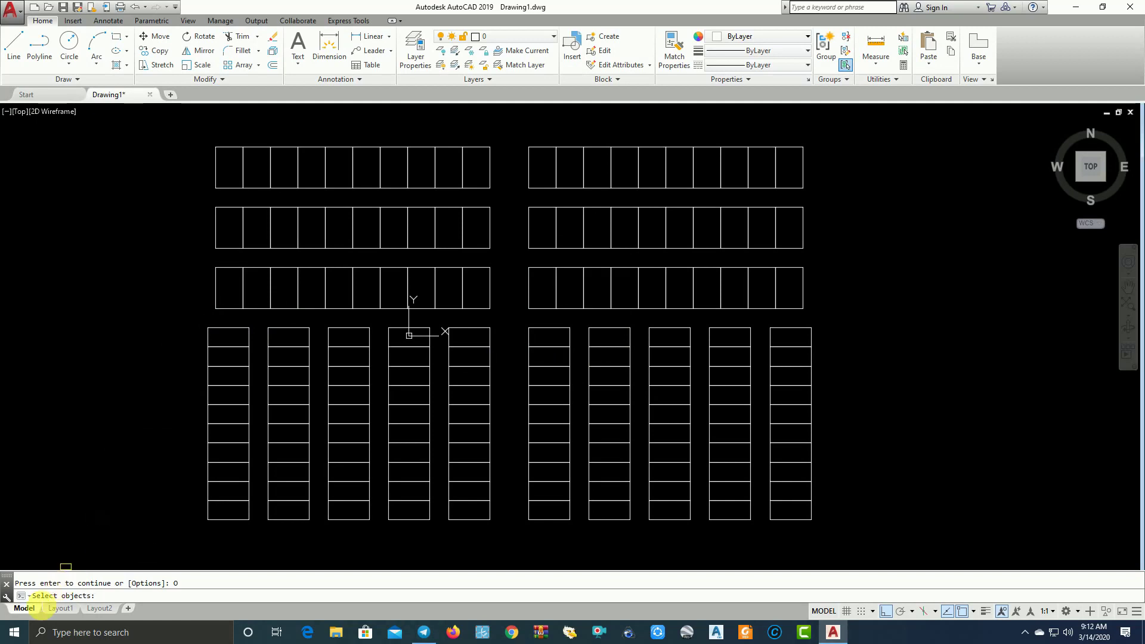
left_click(191, 139)
left_click(835, 527)
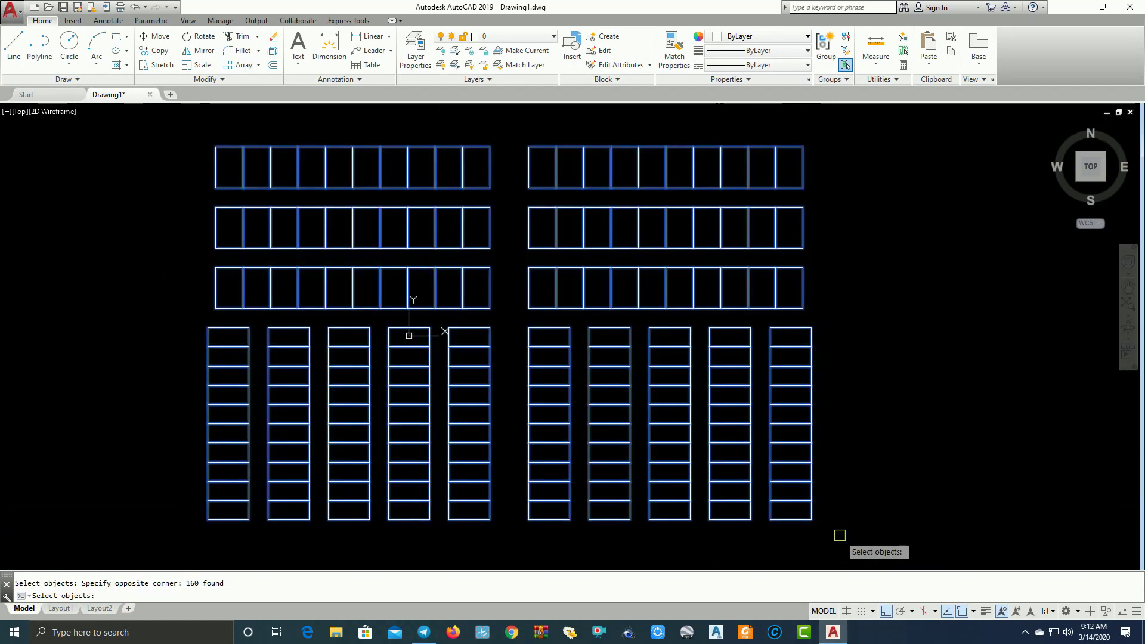
right_click(657, 397)
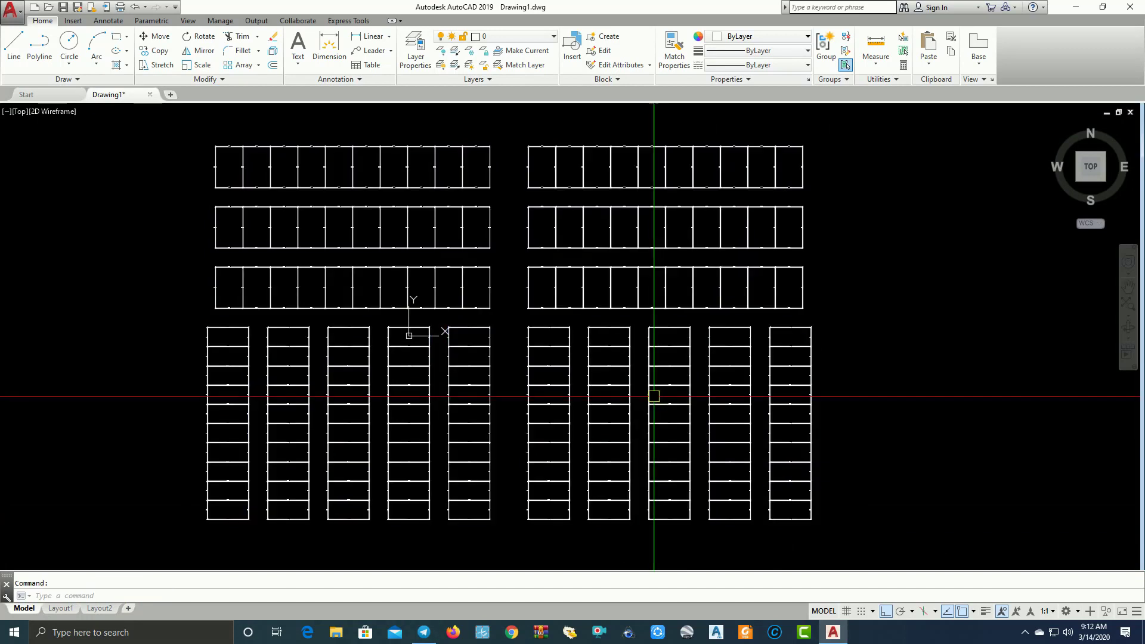
left_click(527, 37)
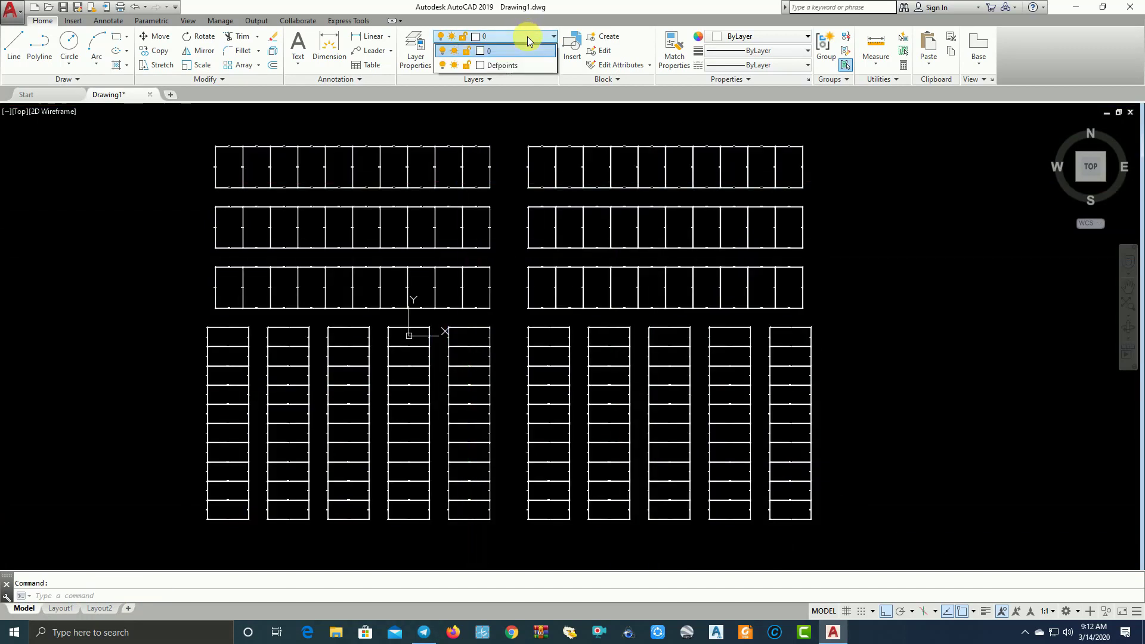
scroll(247, 135, "up", 6)
scroll(247, 135, "up", 2)
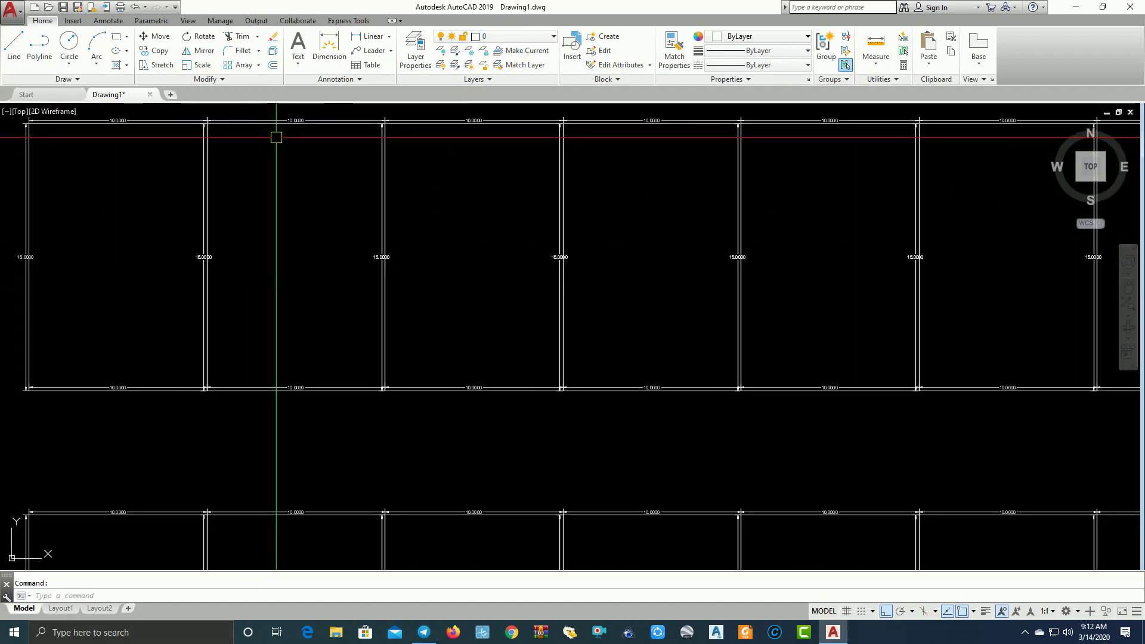
scroll(115, 174, "up", 5)
scroll(342, 304, "down", 5)
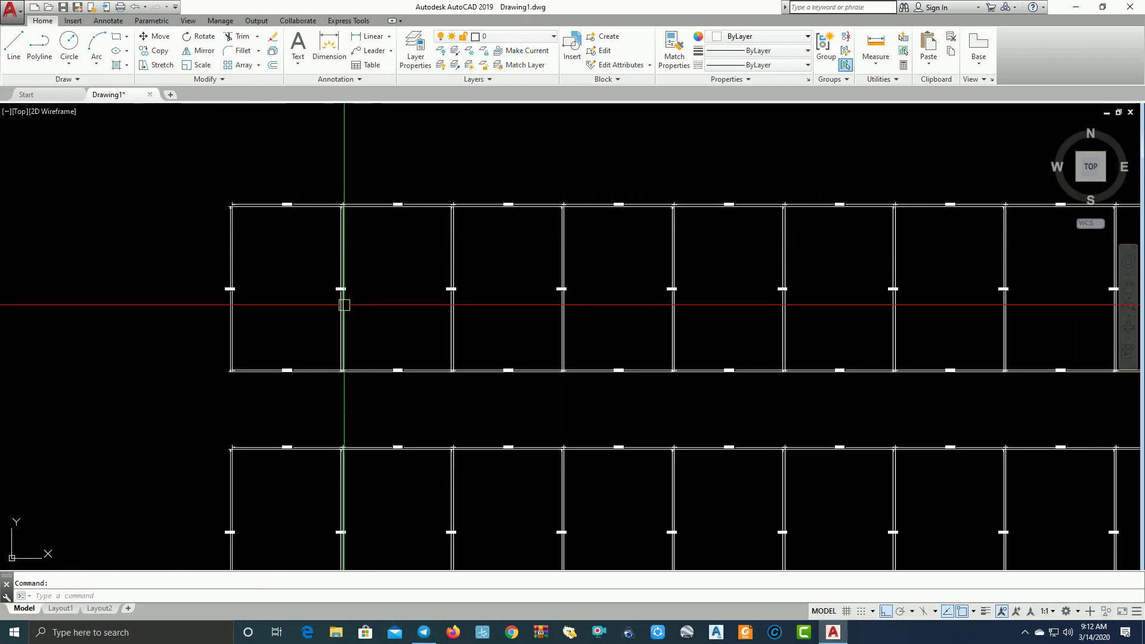
scroll(274, 370, "up", 3)
scroll(217, 373, "up", 2)
scroll(480, 385, "down", 6)
scroll(480, 385, "down", 2)
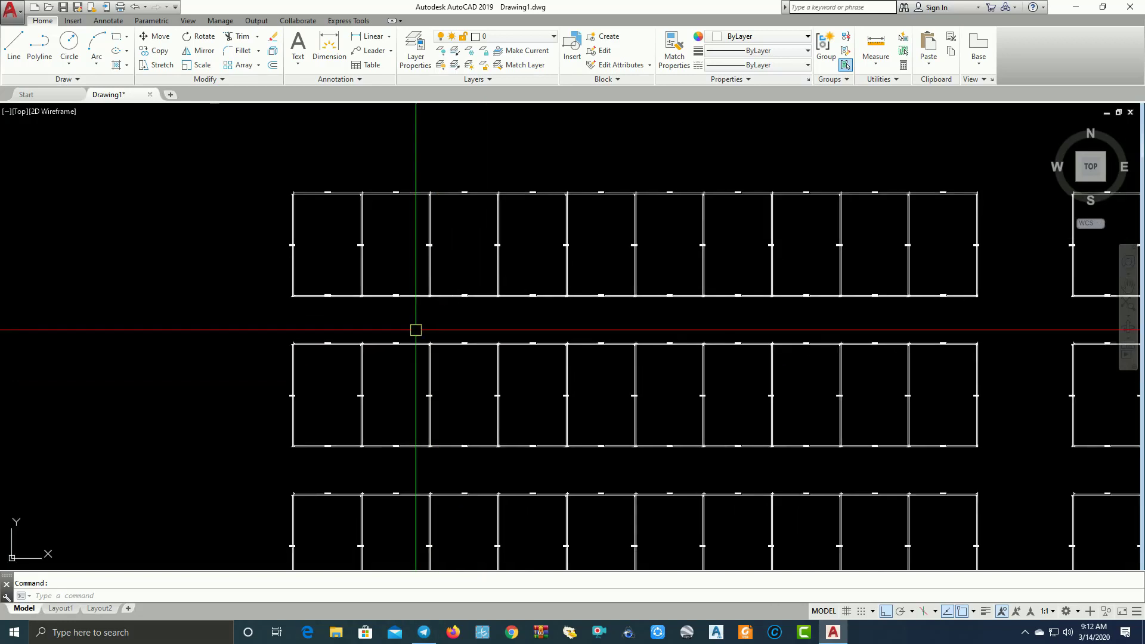
scroll(345, 386, "up", 5)
scroll(340, 368, "down", 2)
scroll(252, 224, "up", 3)
scroll(252, 224, "down", 4)
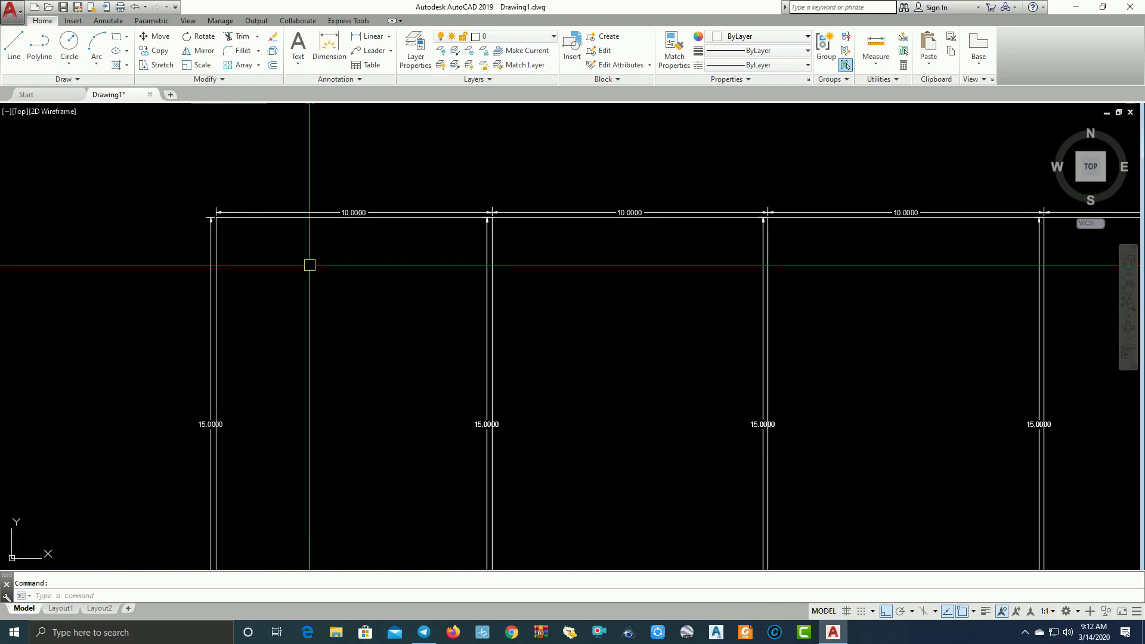
scroll(205, 430, "down", 4)
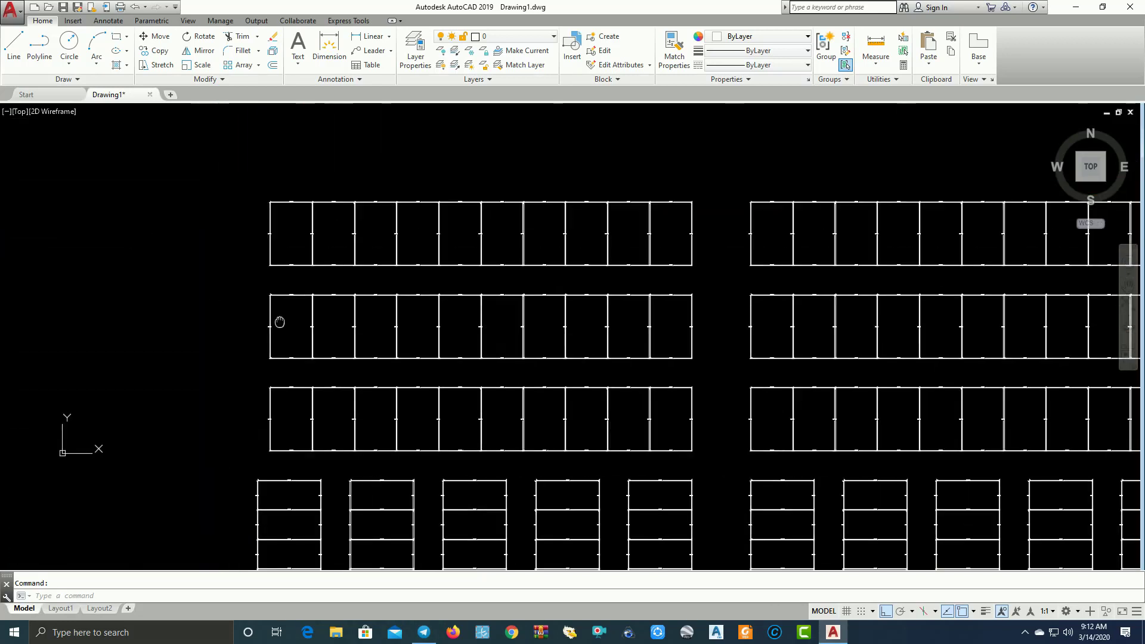
scroll(315, 316, "up", 3)
scroll(314, 401, "up", 2)
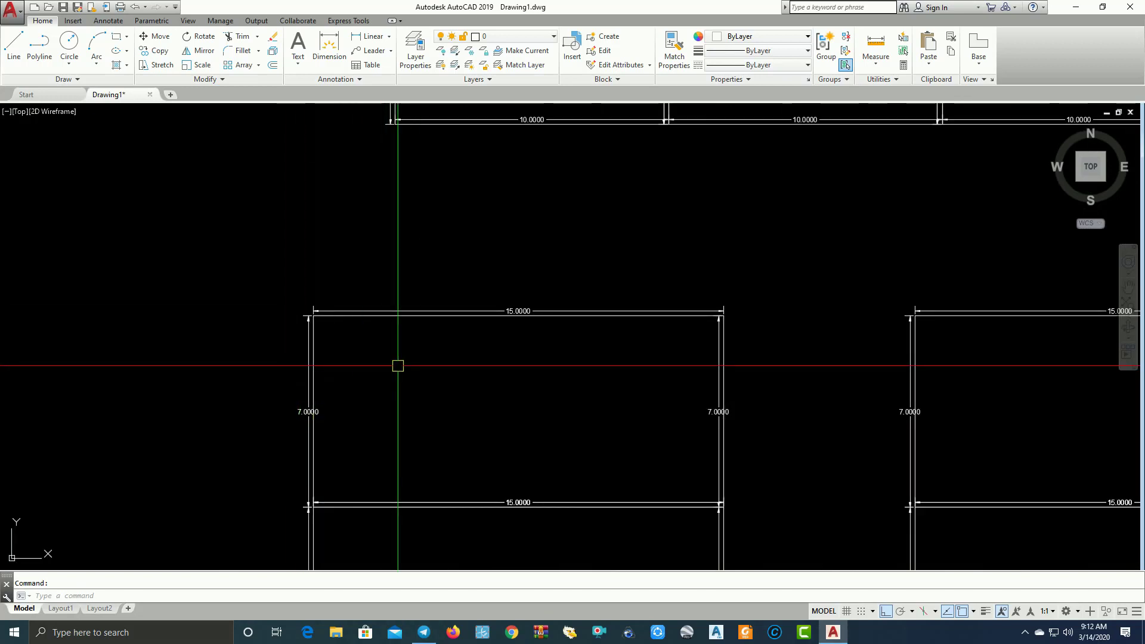
scroll(396, 365, "down", 2)
scroll(588, 356, "down", 2)
scroll(421, 391, "down", 1)
scroll(573, 289, "down", 1)
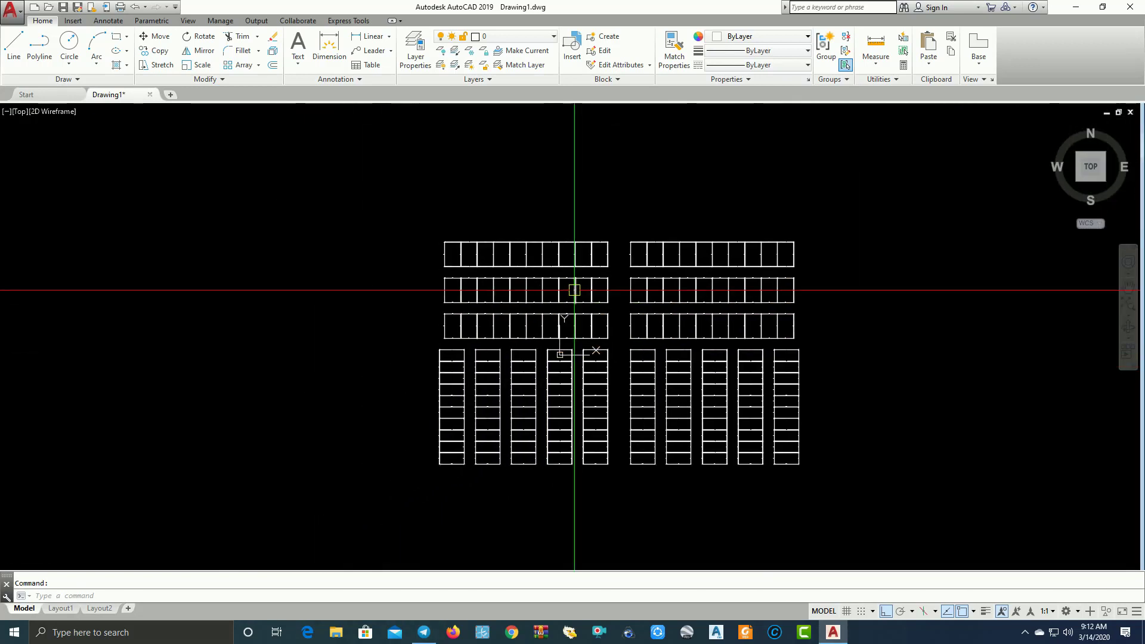
scroll(489, 225, "up", 3)
scroll(376, 302, "up", 5)
middle_click_drag(376, 302, 481, 291)
scroll(458, 256, "up", 4)
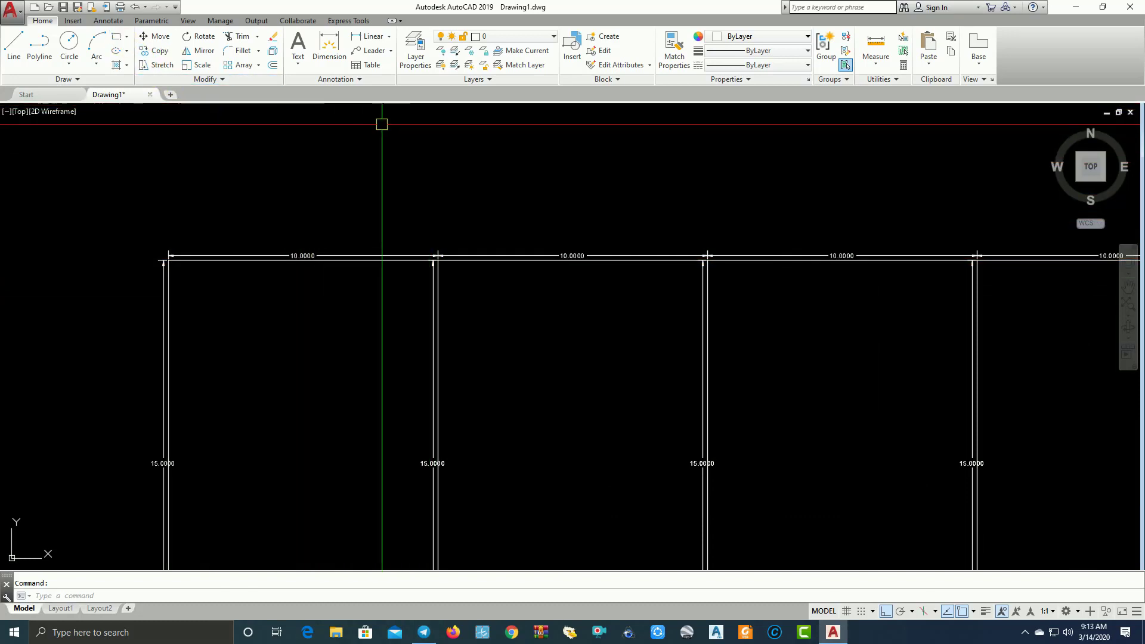
Edit the Standard dimension style and set its arrowheads to None
left_click(113, 21)
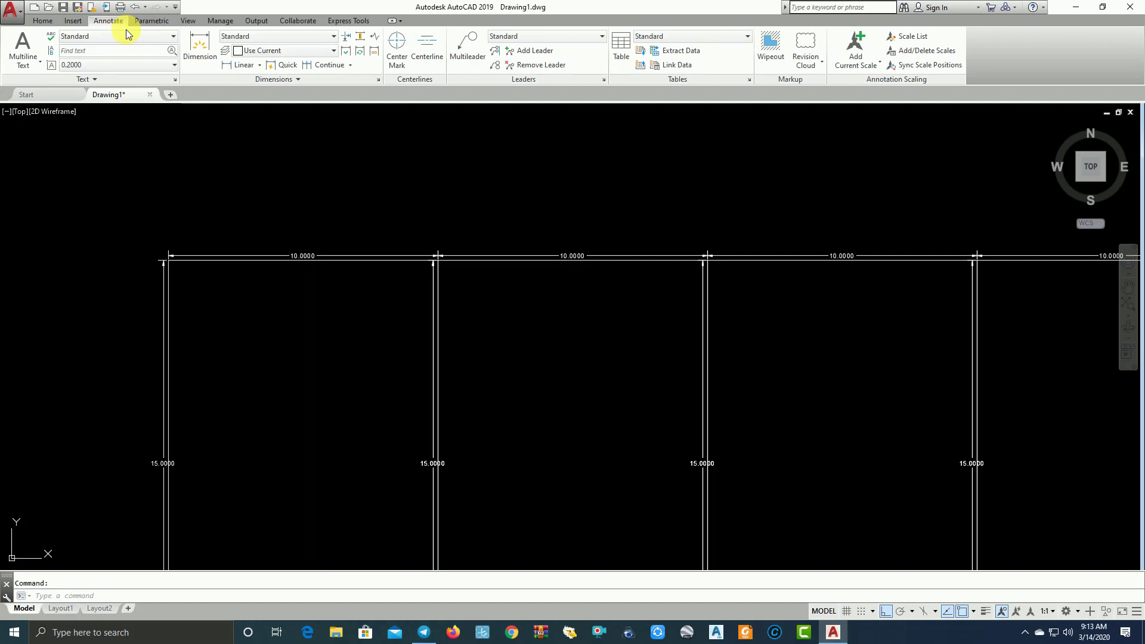
left_click(378, 79)
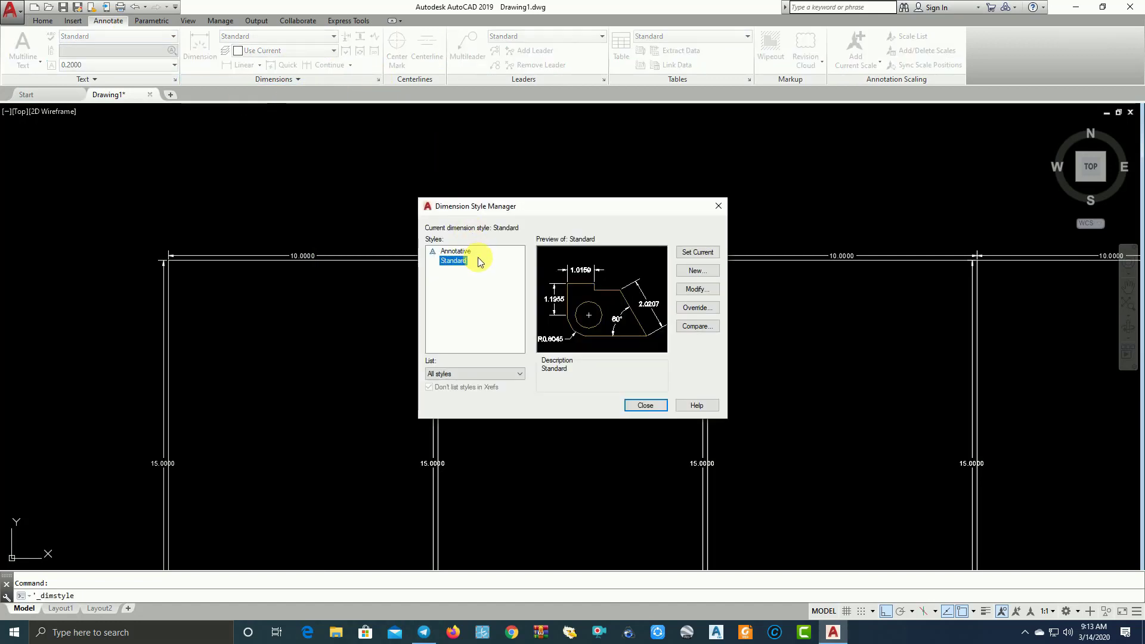
left_click(702, 290)
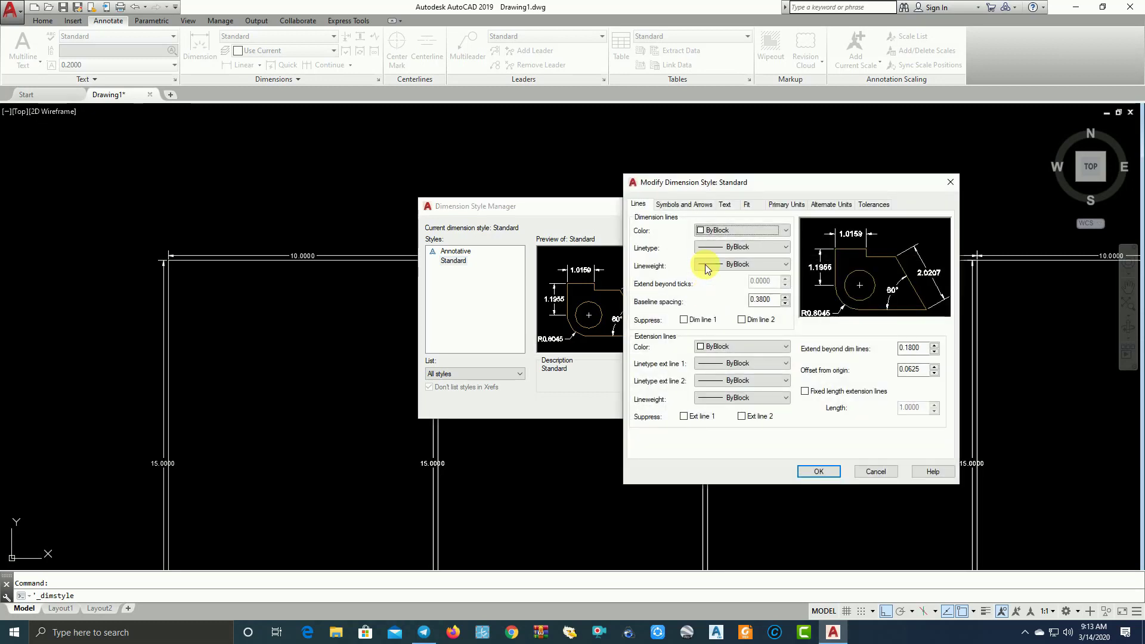
left_click_drag(715, 194, 234, 72)
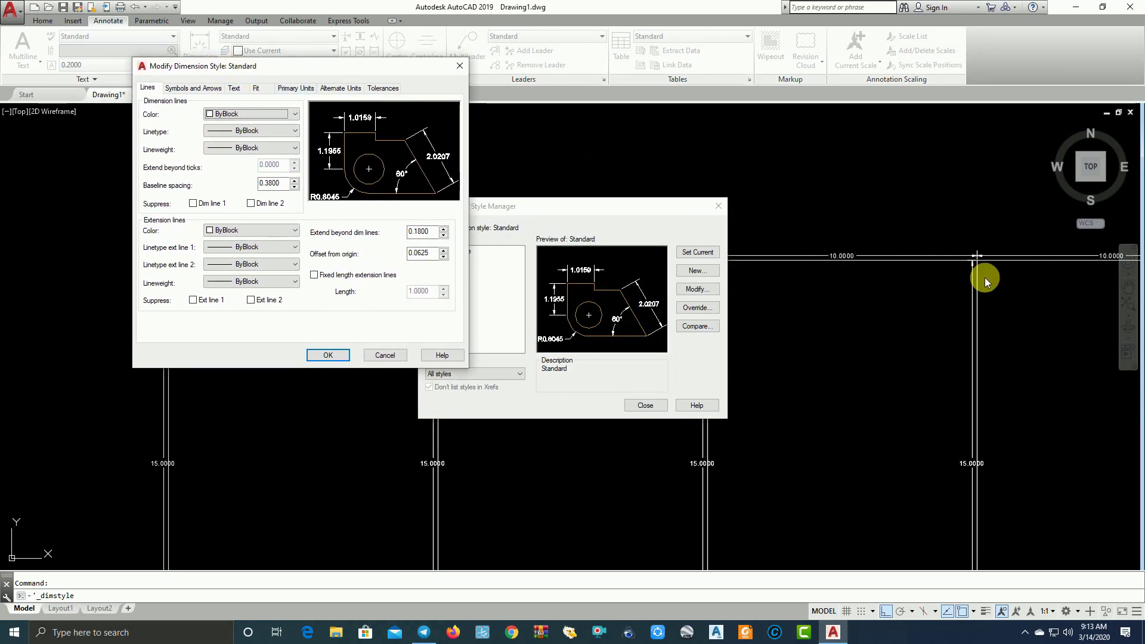
left_click(198, 89)
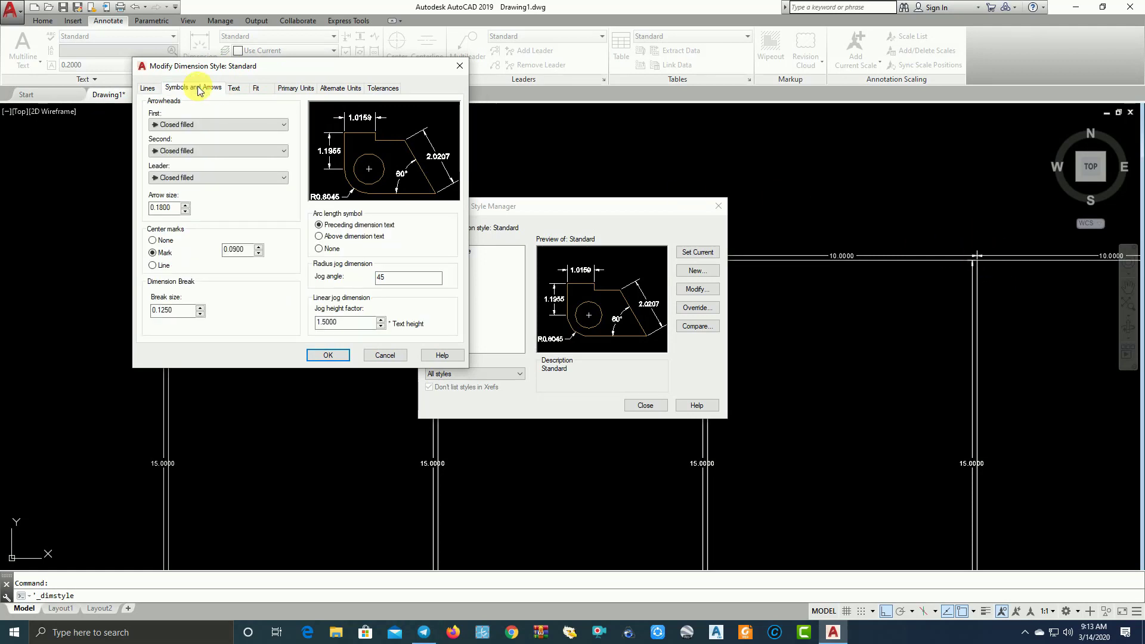
left_click(284, 125)
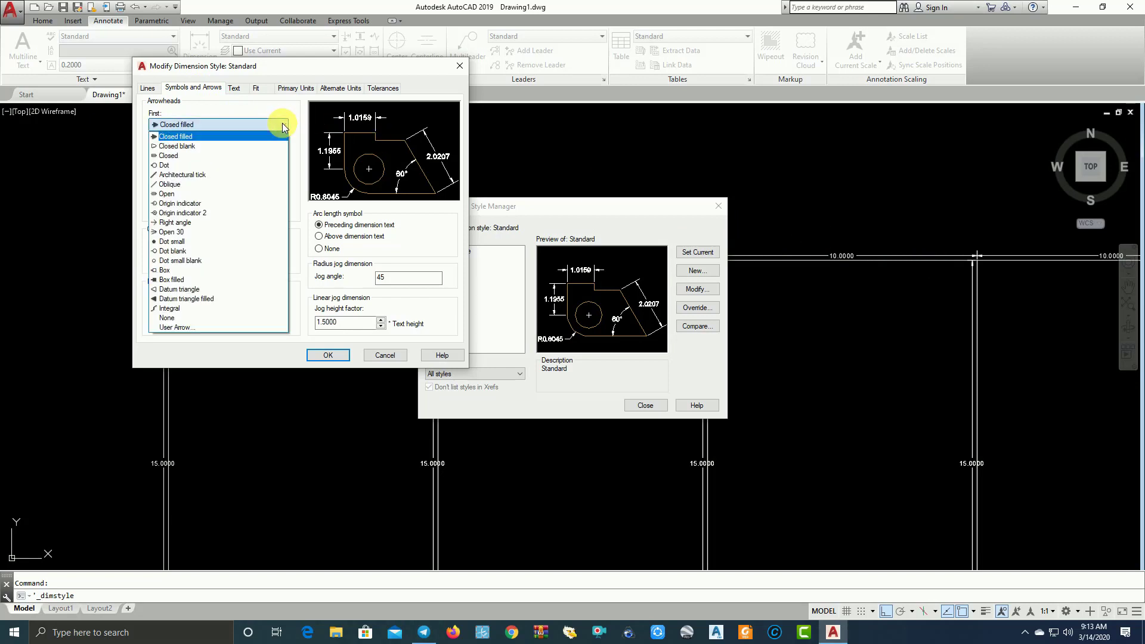
left_click(167, 318)
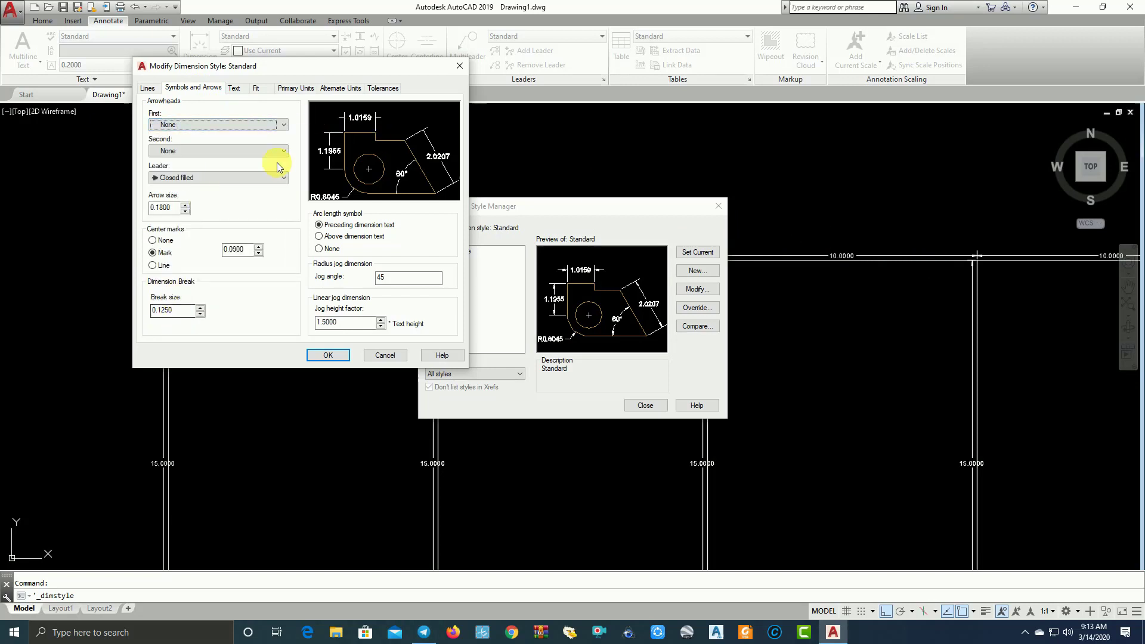
Suppress both dimension lines and both extension lines in the Standard style
left_click(146, 89)
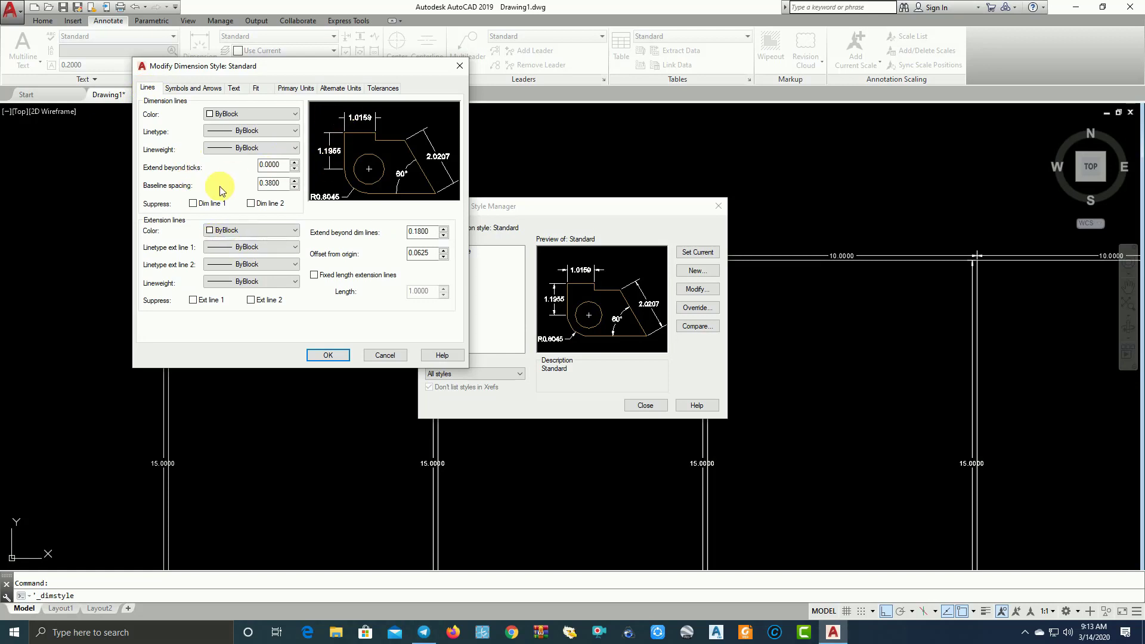
left_click(194, 204)
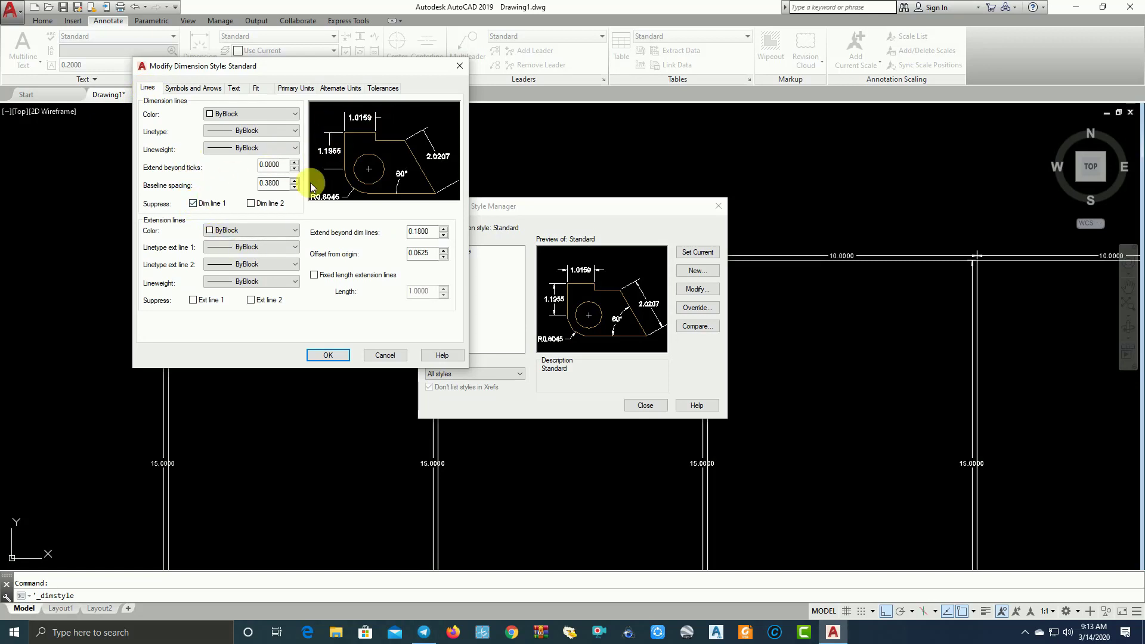
left_click(250, 204)
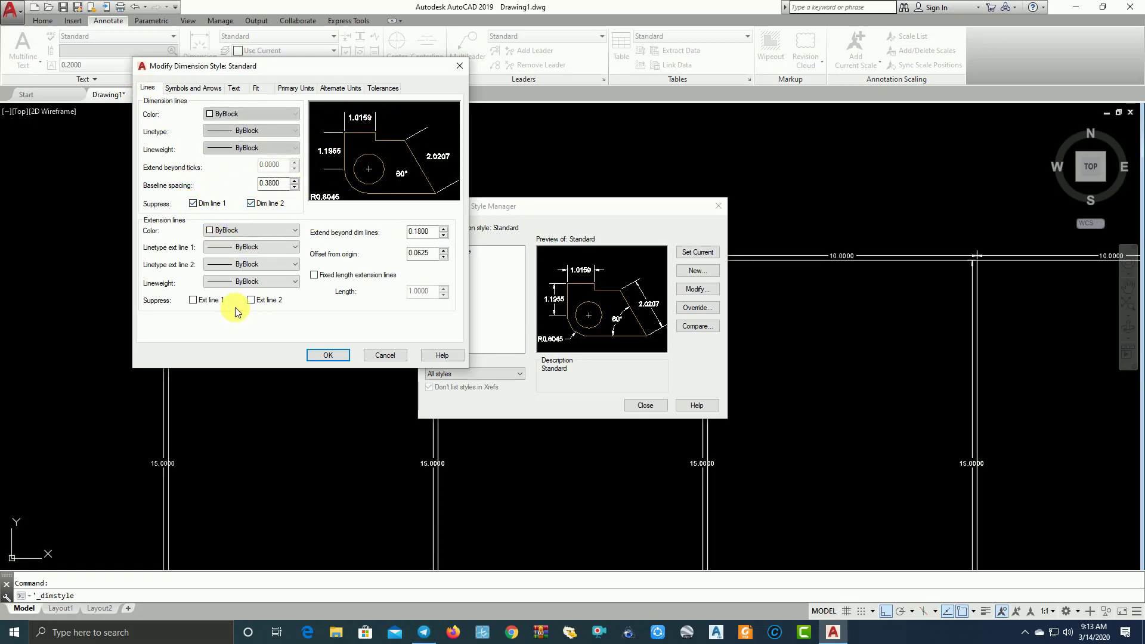
left_click(194, 302)
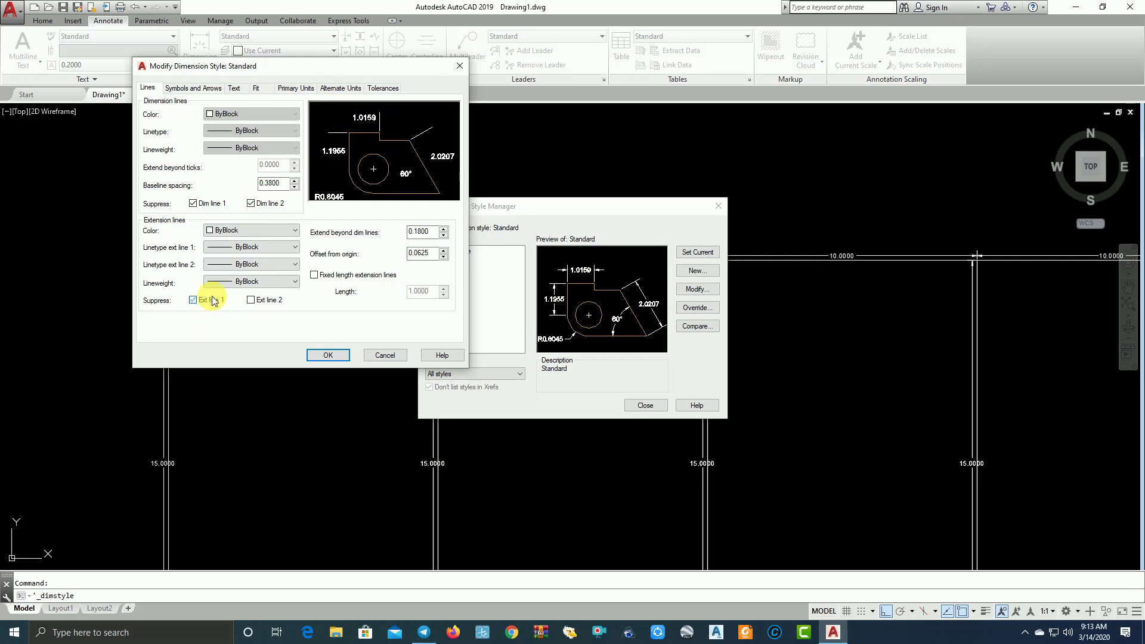
left_click(251, 301)
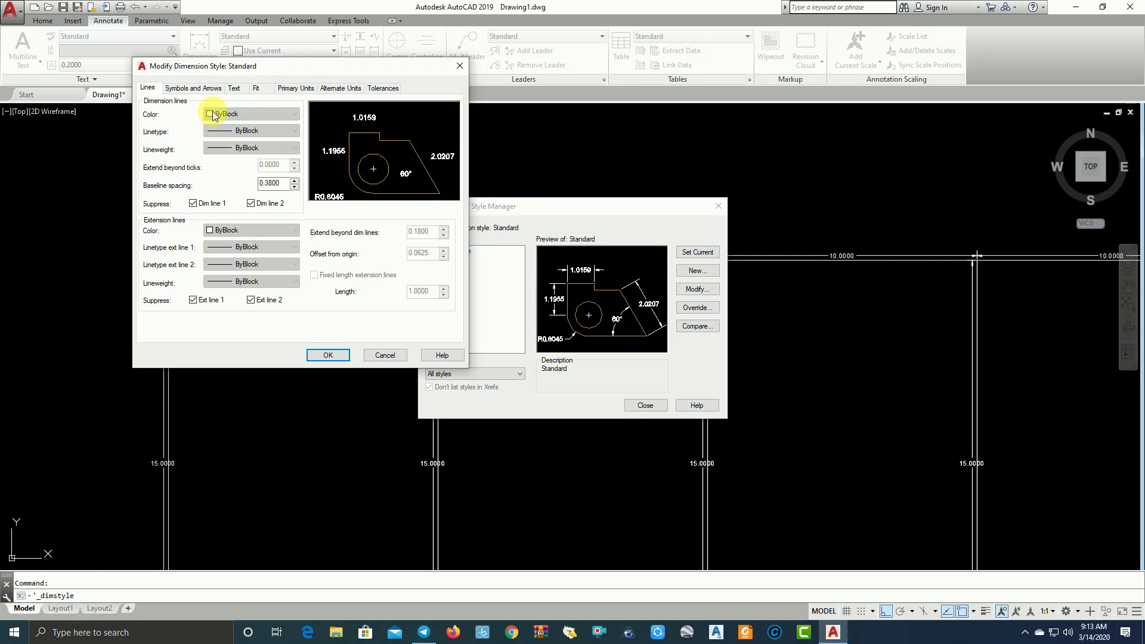
left_click(197, 88)
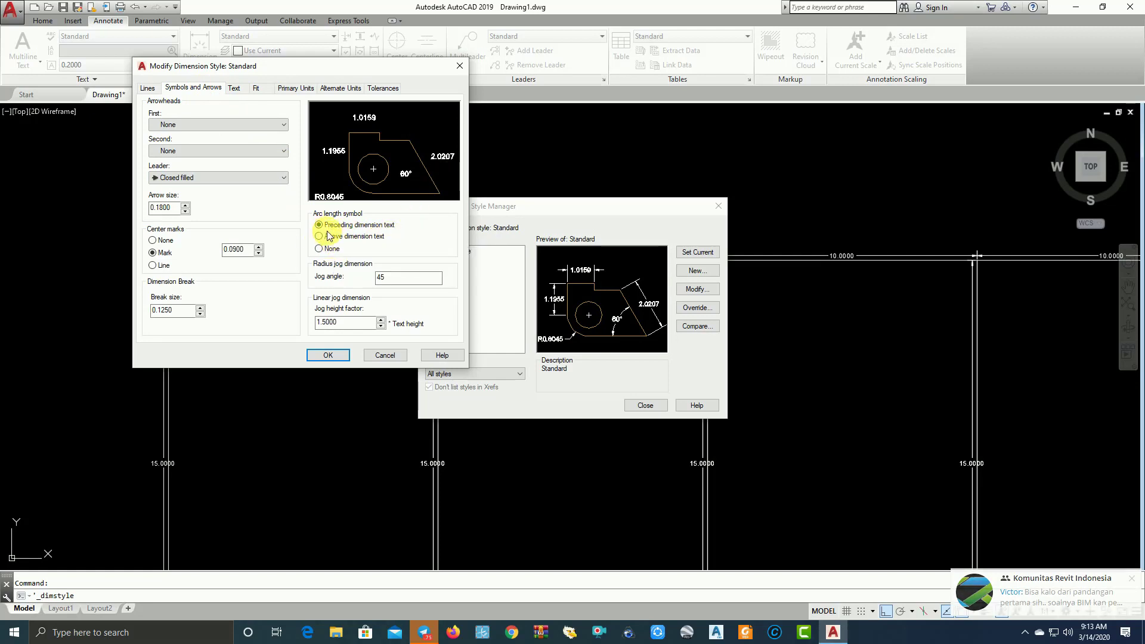
Change the dimension text style's font style to Italic and save it
left_click(236, 90)
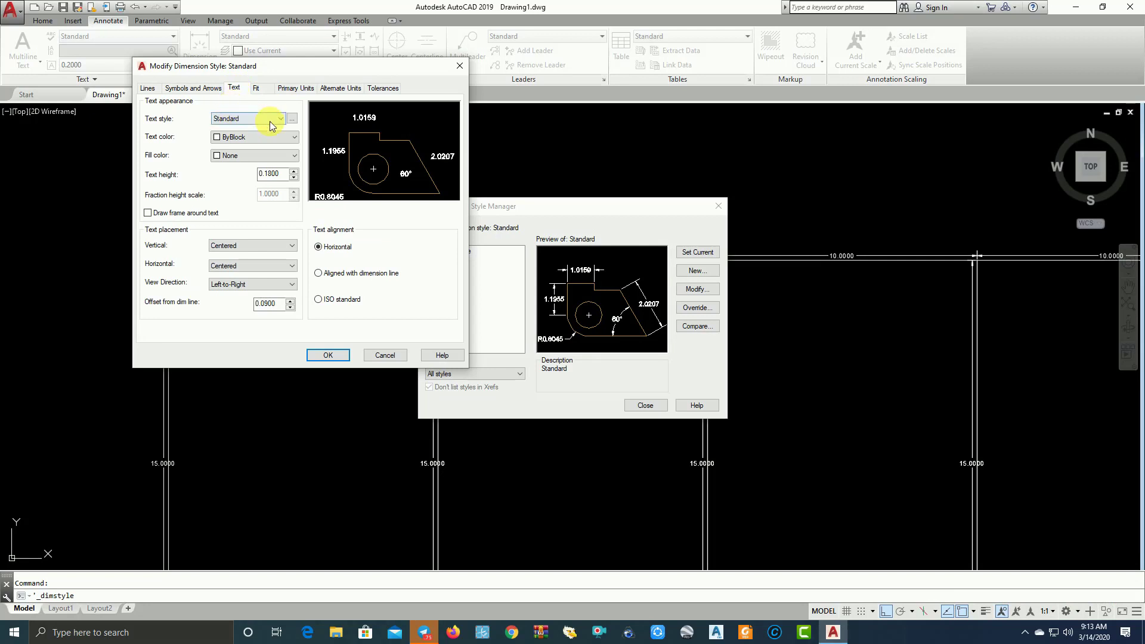
left_click(294, 119)
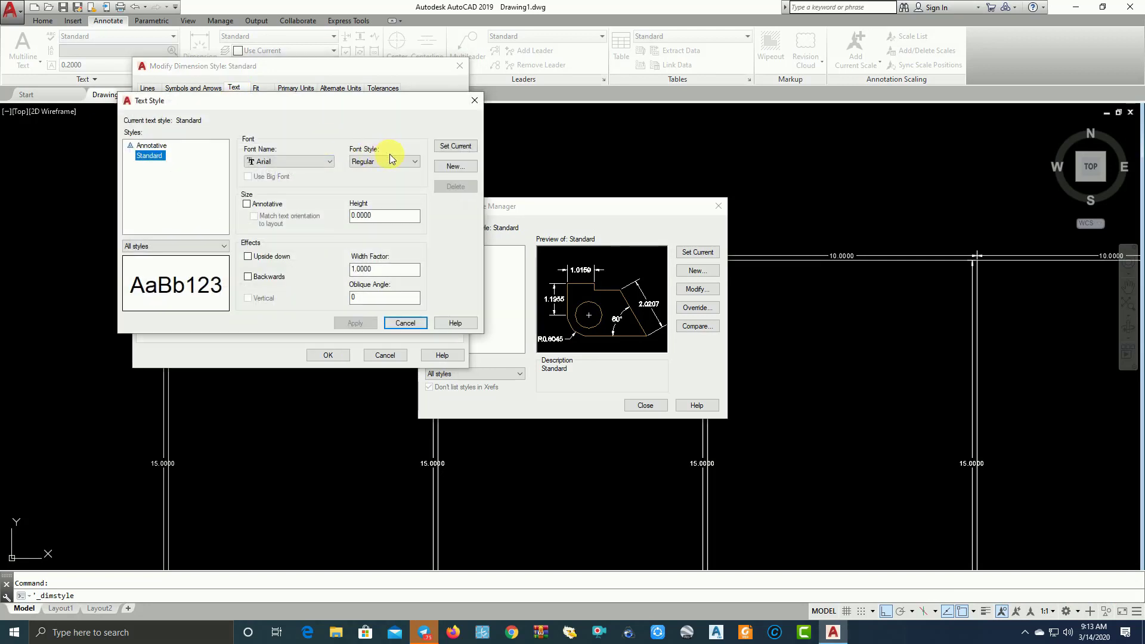
left_click(365, 161)
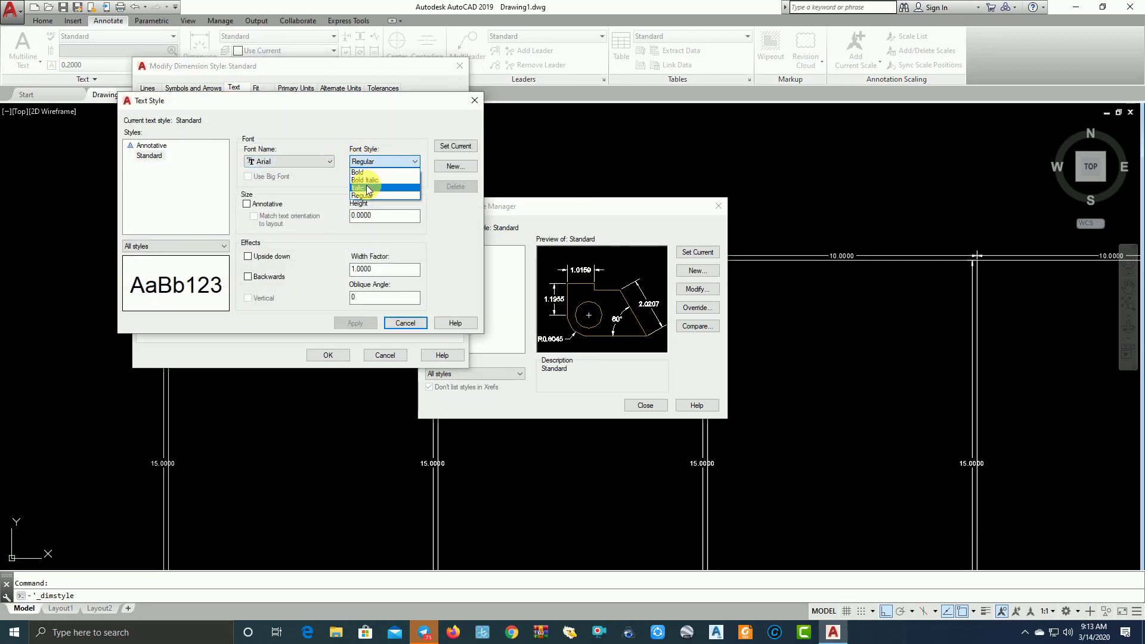
left_click(365, 177)
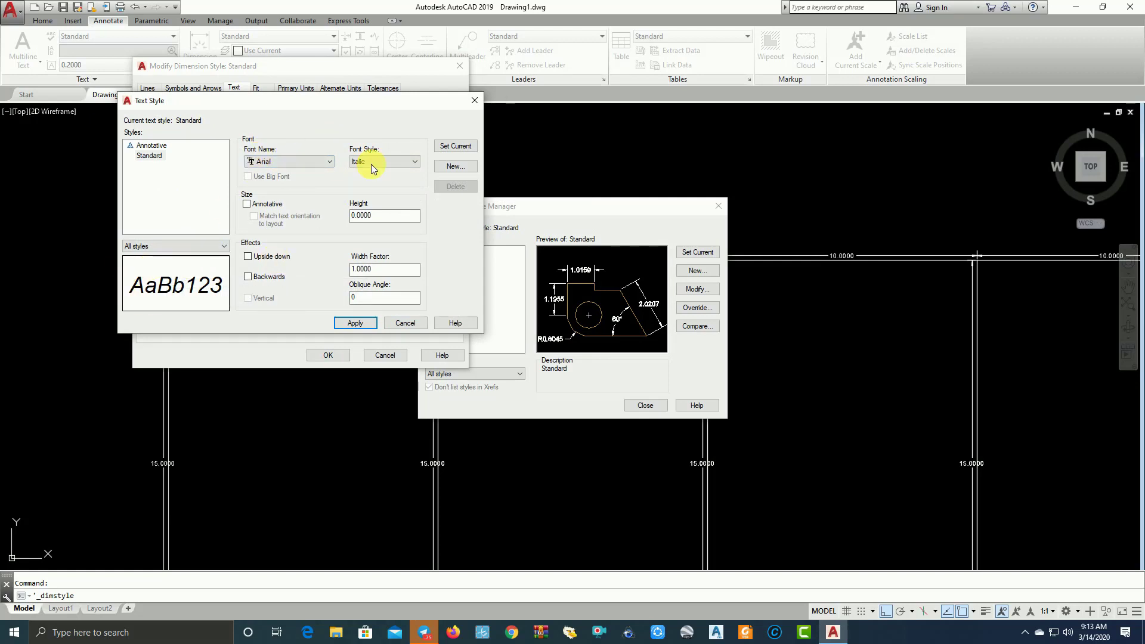
left_click(448, 149)
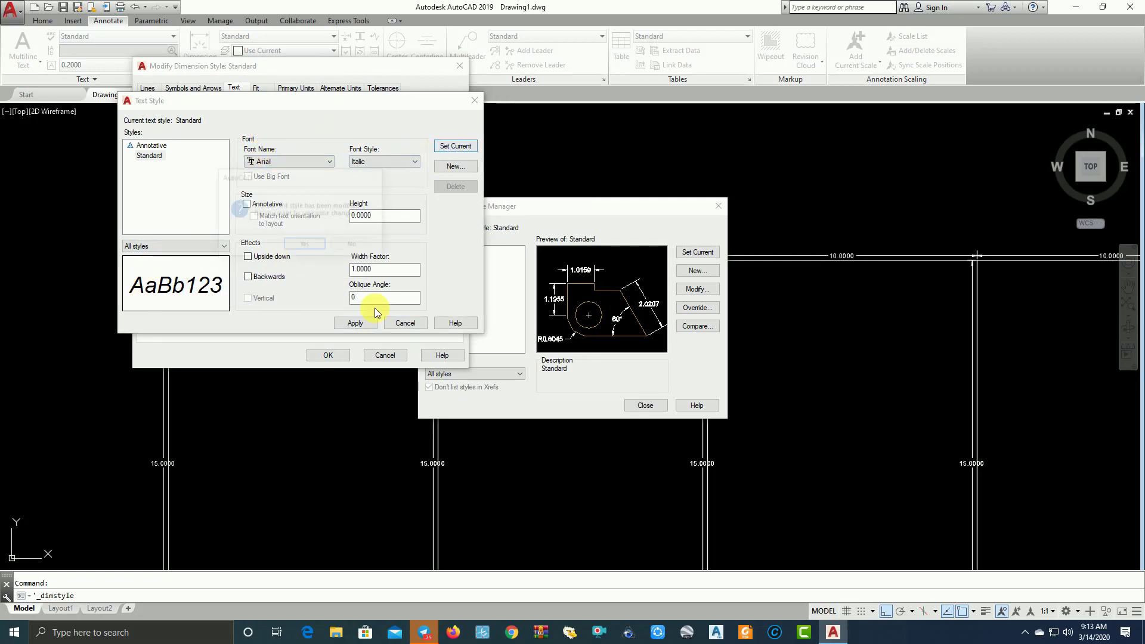
left_click(303, 246)
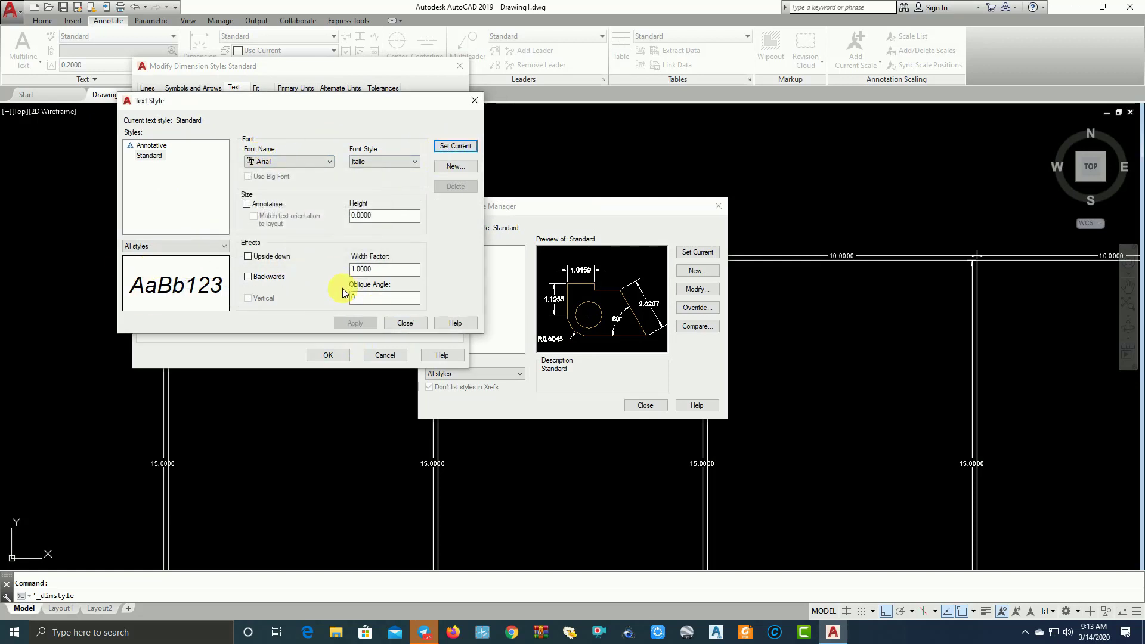
left_click(404, 324)
Make the dimension text Green and set the overall dimension scale to 1.3
left_click(284, 138)
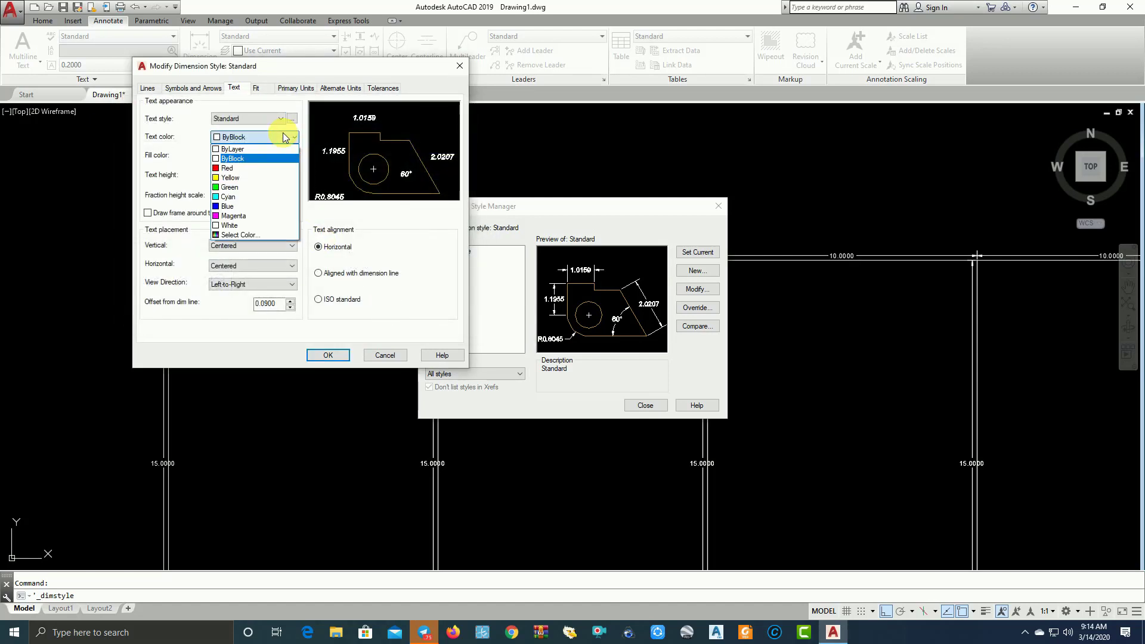
left_click(233, 188)
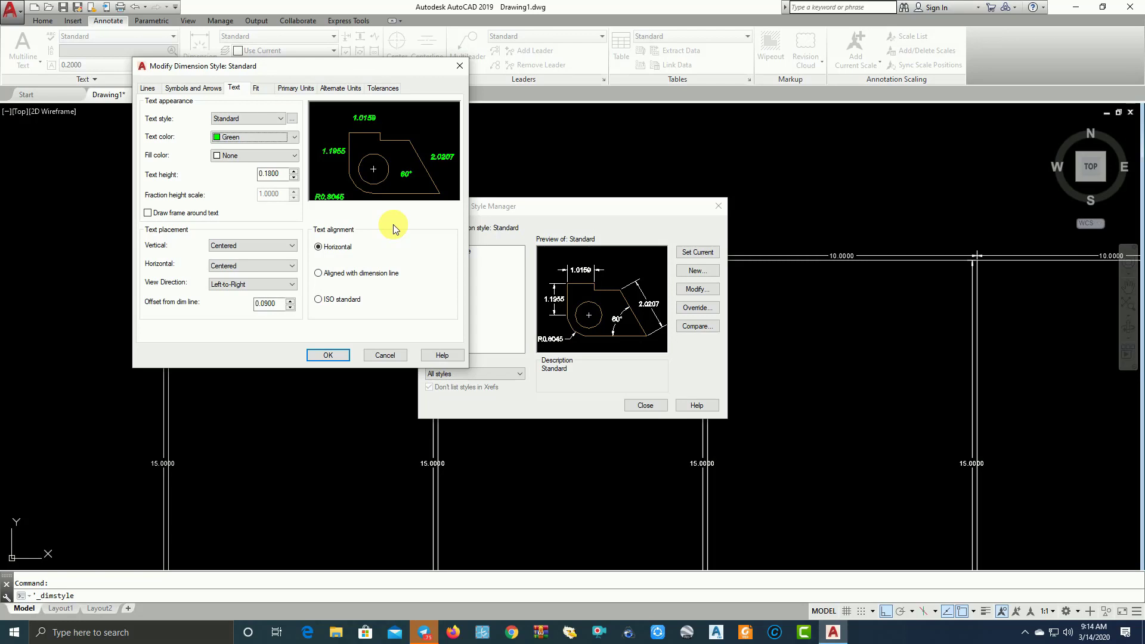
left_click(260, 91)
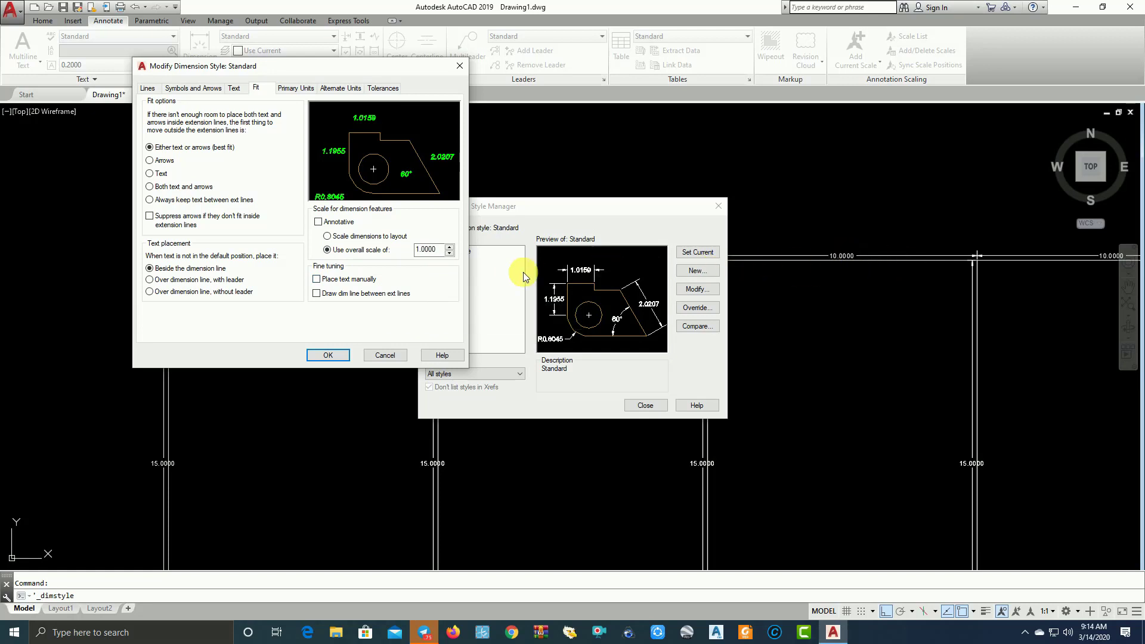
key("BackSpace")
key("BackSpace")
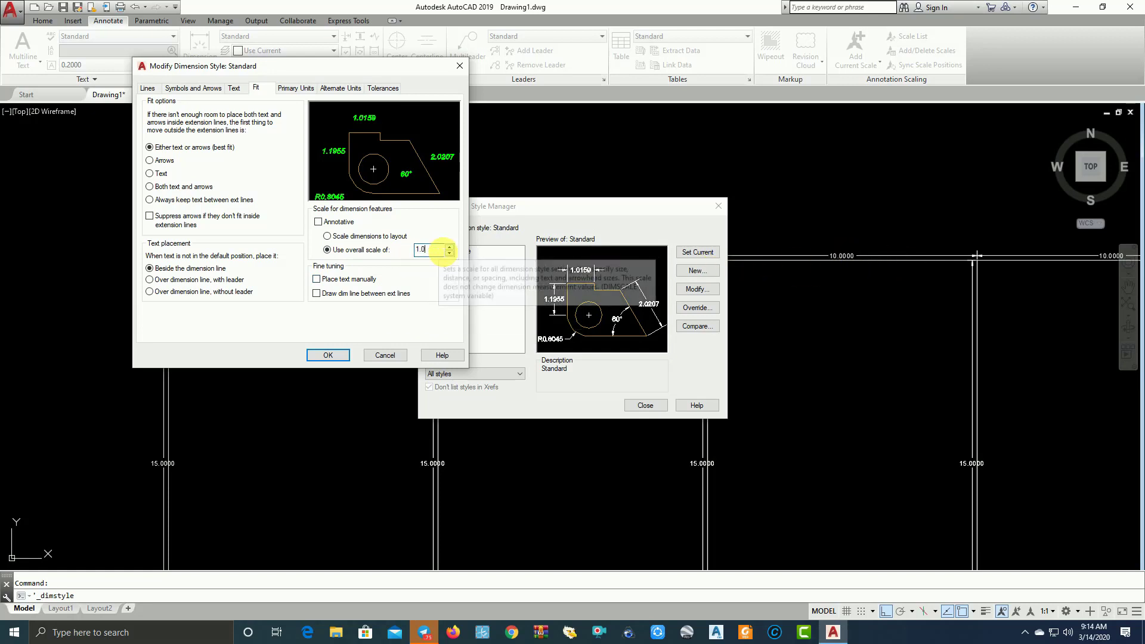
key("BackSpace")
key("BackSpace")
type("3")
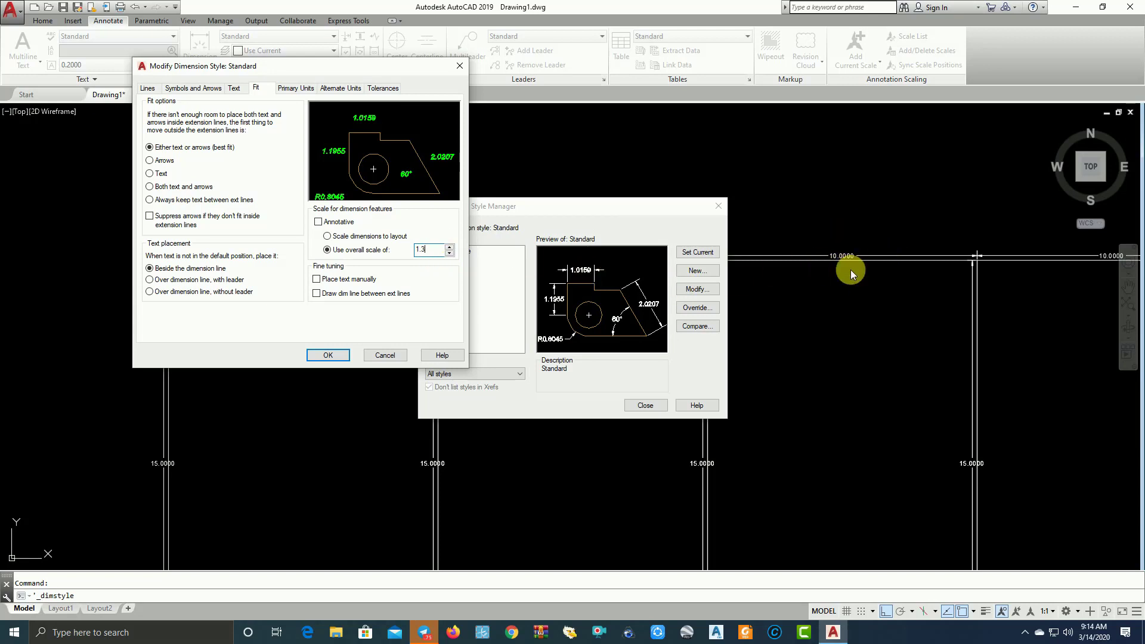
Set primary units precision to 0.0 and apply the Standard style changes
left_click(291, 89)
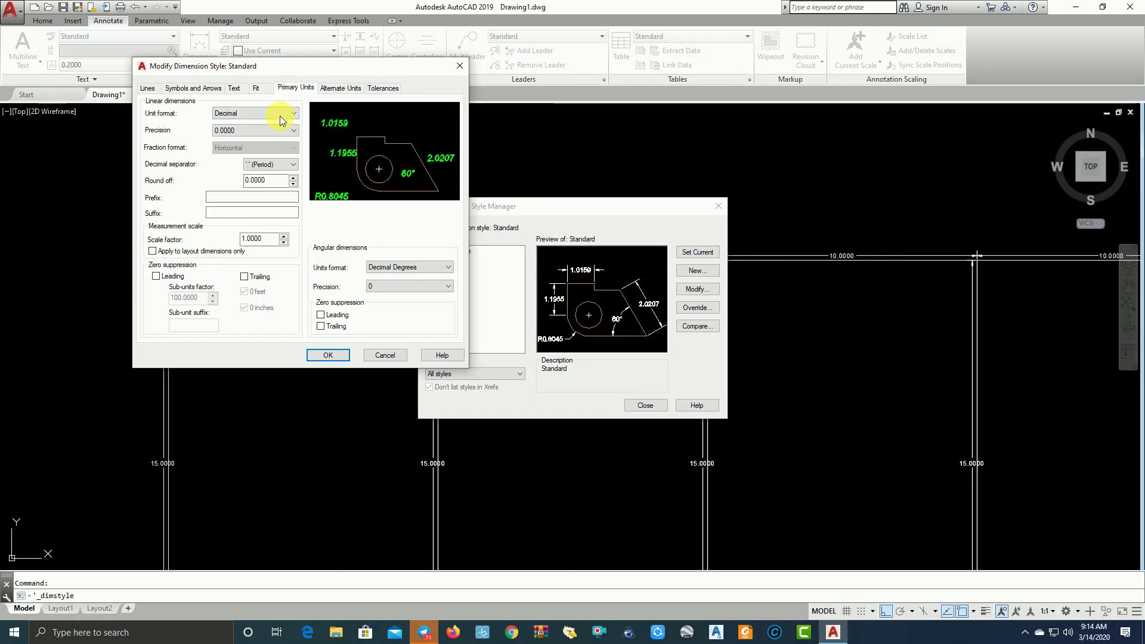
left_click(272, 131)
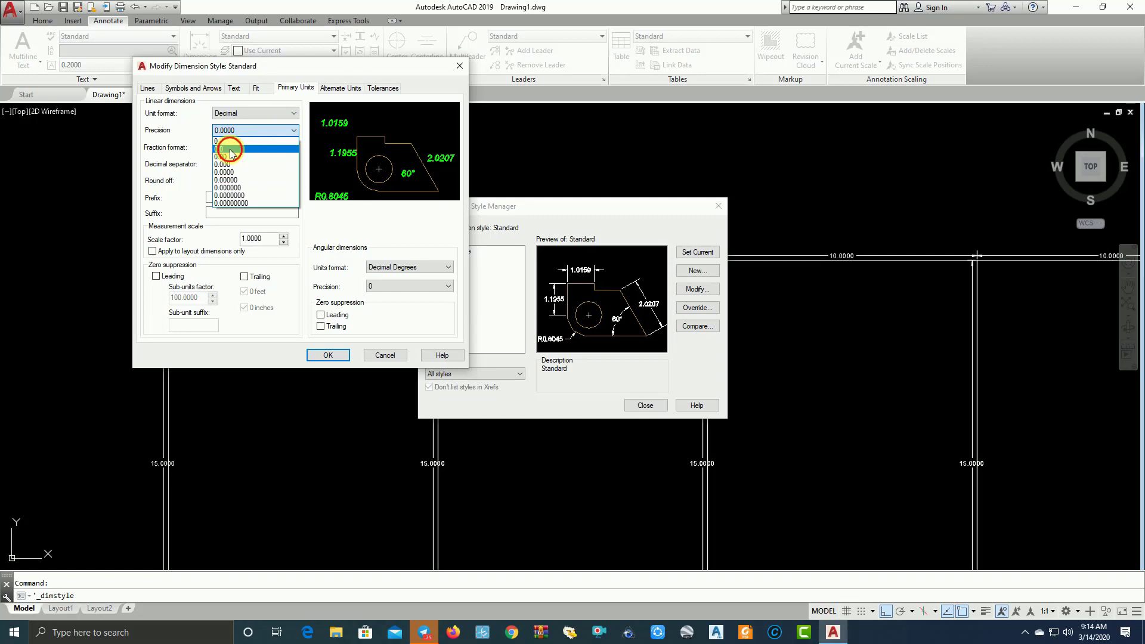
left_click(231, 150)
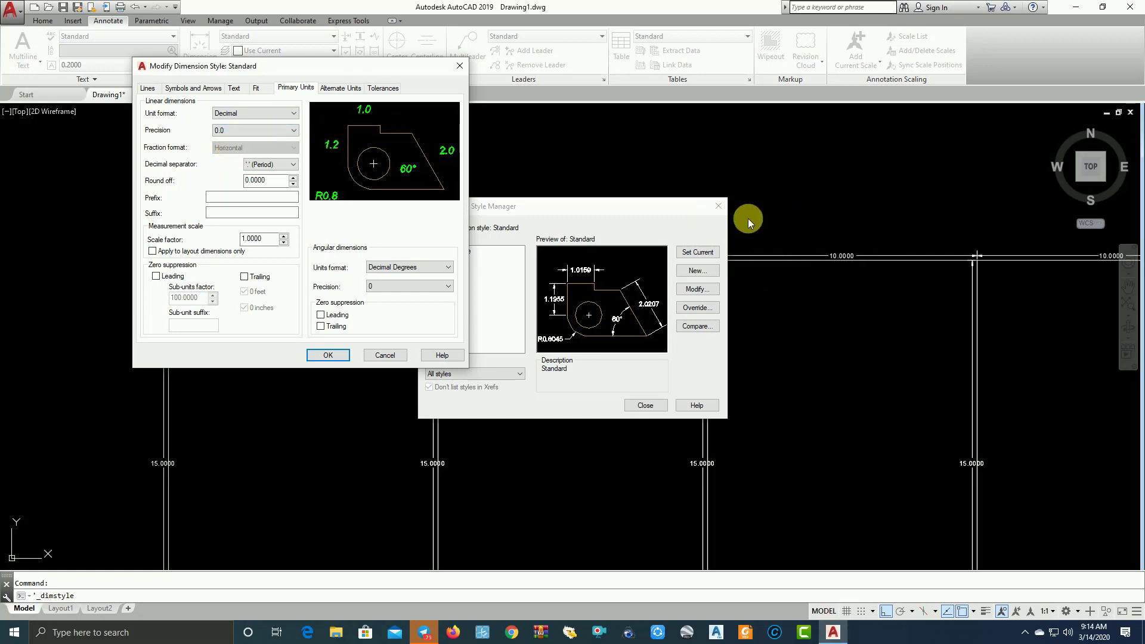
left_click(328, 355)
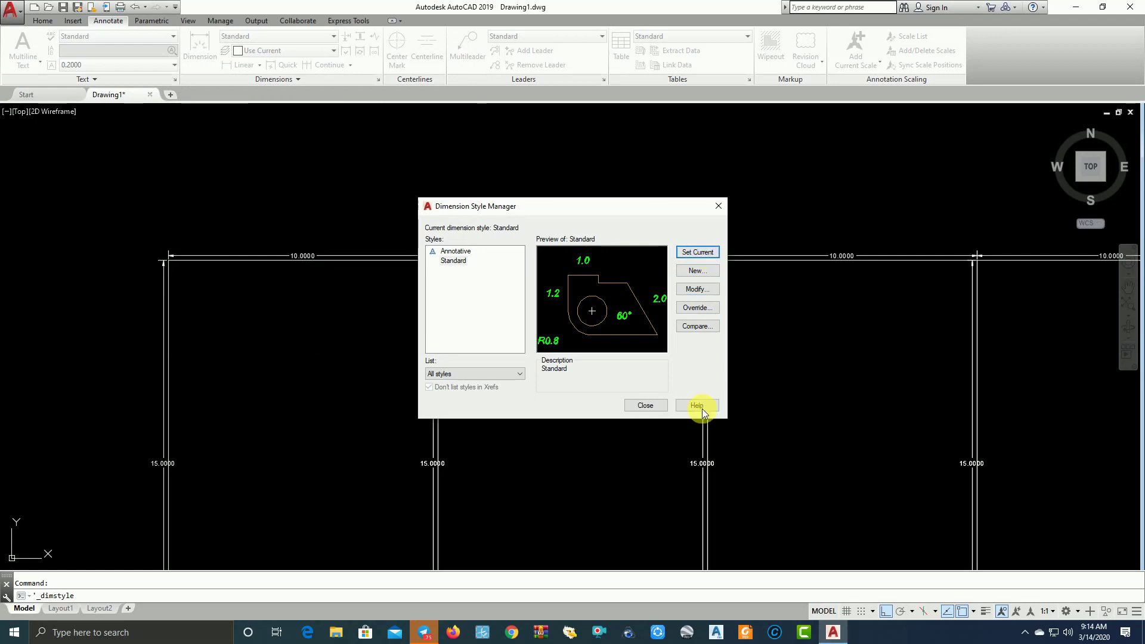
left_click(657, 409)
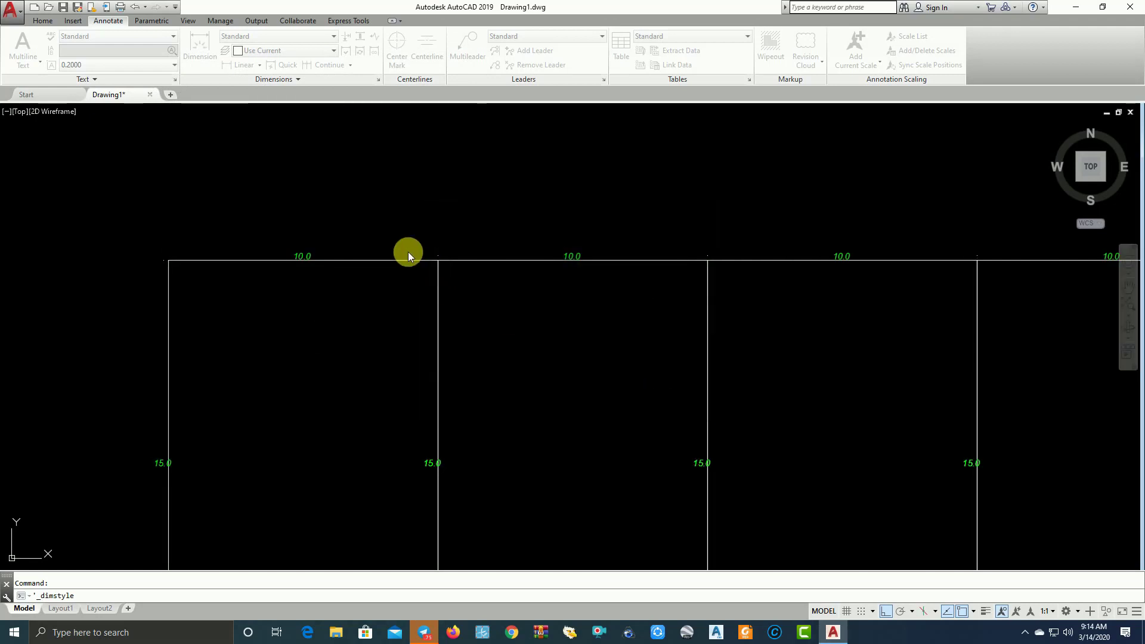
Zoom and pan to check the green 10.0 and 15.0 stall dimension labels
left_click(453, 186)
scroll(456, 190, "down", 5)
scroll(314, 207, "up", 5)
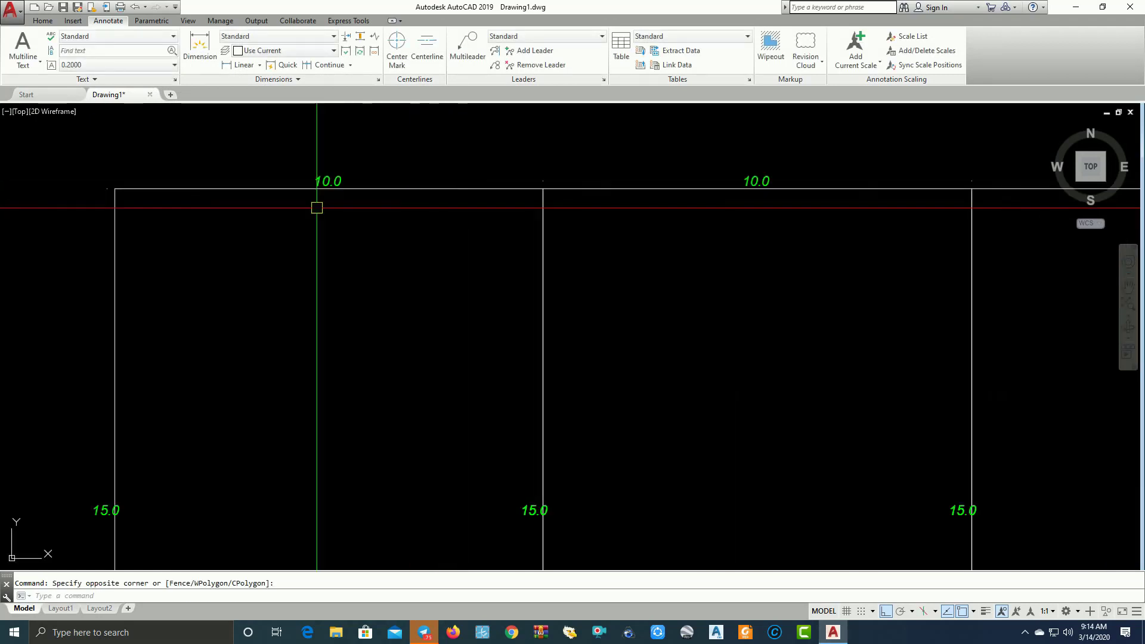
scroll(668, 256, "down", 3)
scroll(603, 256, "down", 3)
scroll(567, 224, "up", 2)
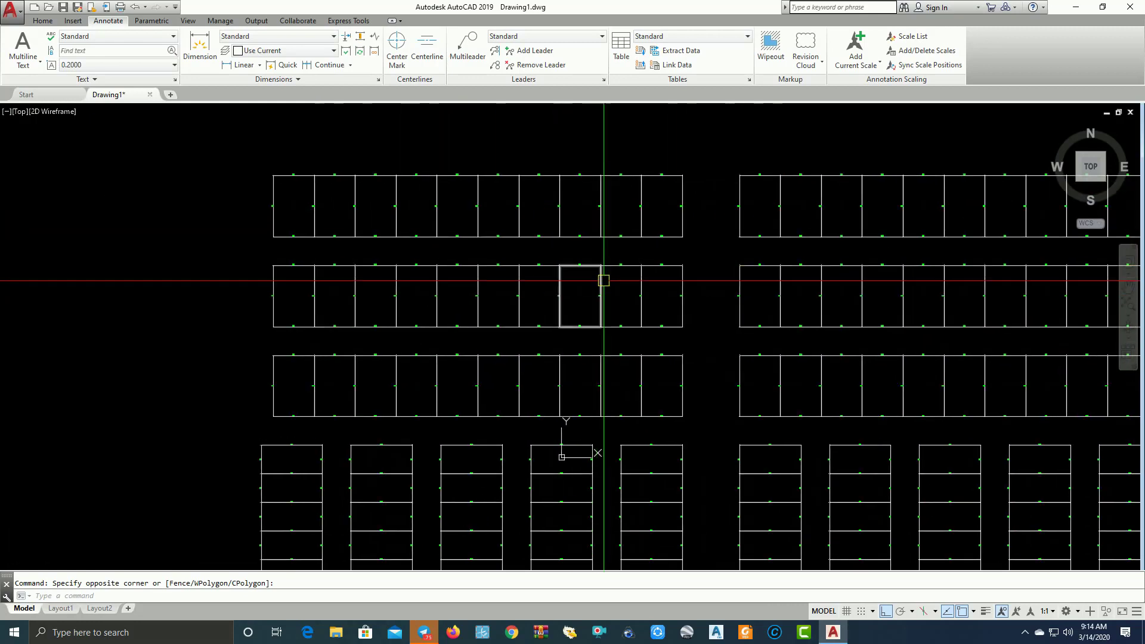
scroll(600, 301, "up", 3)
scroll(560, 439, "down", 1)
scroll(401, 393, "down", 5)
scroll(360, 340, "down", 3)
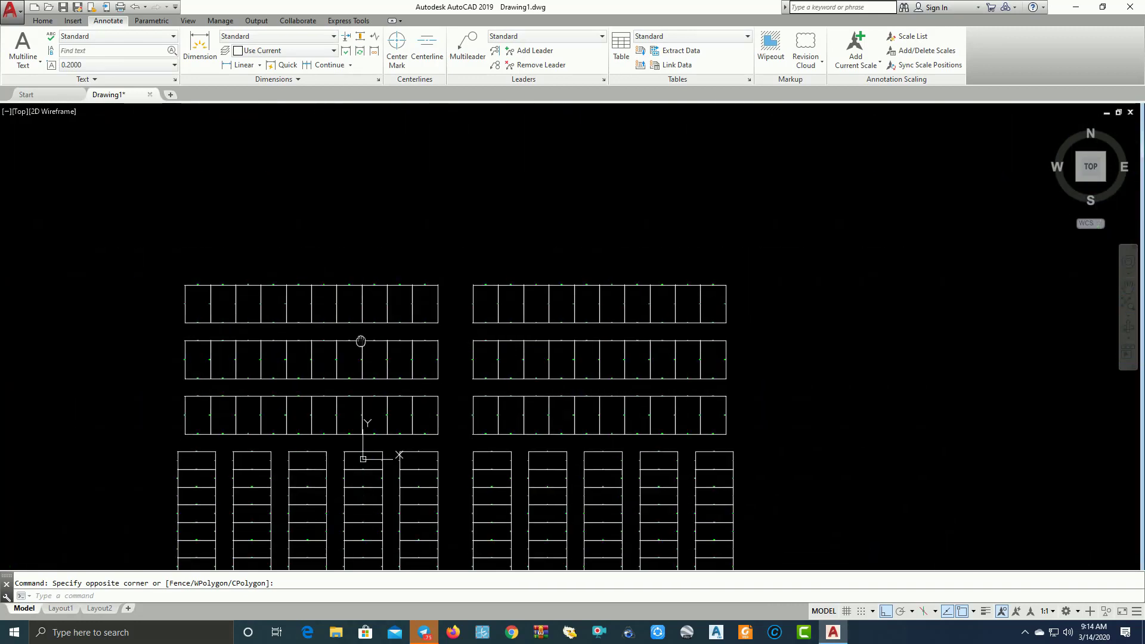
scroll(276, 206, "up", 5)
scroll(158, 250, "up", 3)
scroll(276, 242, "up", 5)
scroll(358, 239, "down", 5)
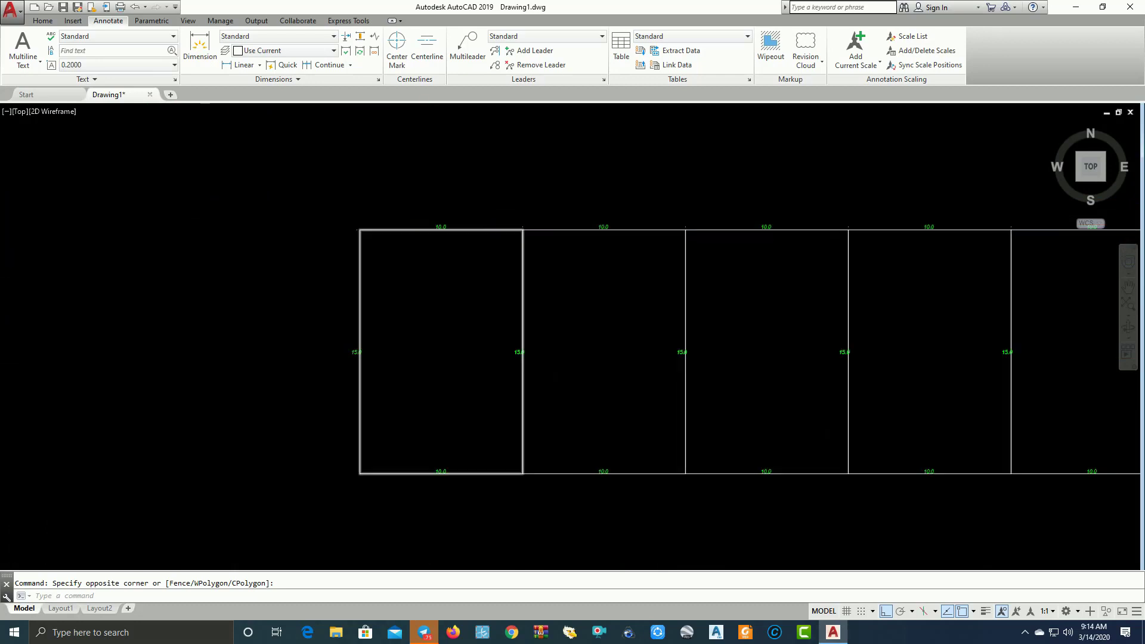
scroll(388, 242, "down", 4)
scroll(389, 243, "up", 5)
scroll(294, 227, "up", 3)
scroll(437, 248, "up", 5)
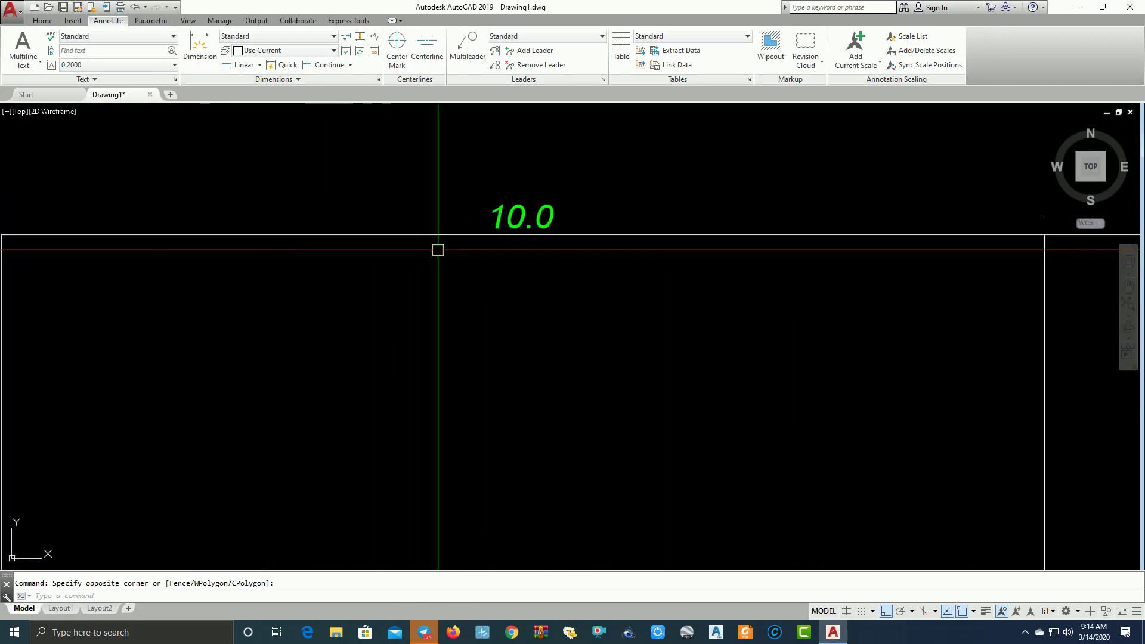
middle_click_drag(438, 248, 349, 247)
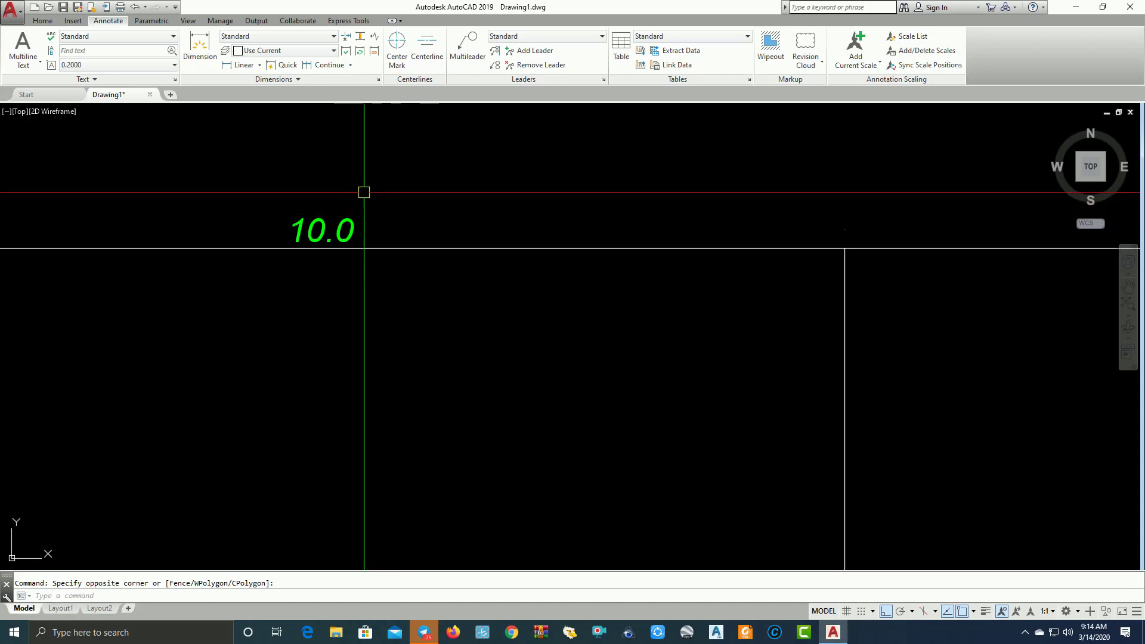
Reopen the Standard style via D and set text offset from dimension line to 0.5
type("d")
key("Return")
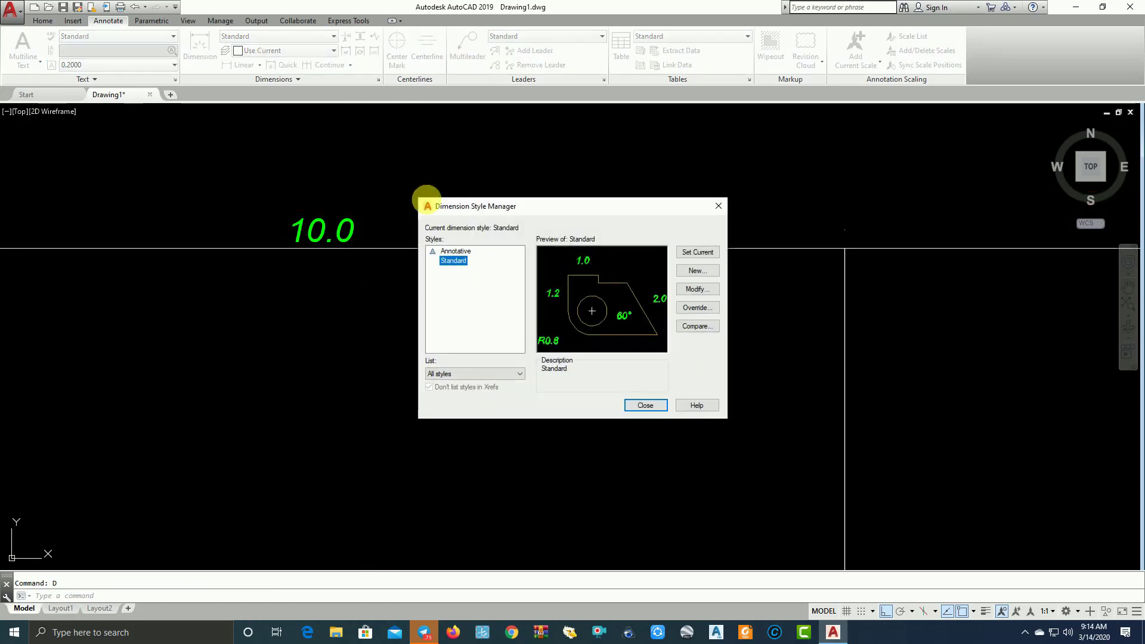
left_click(697, 290)
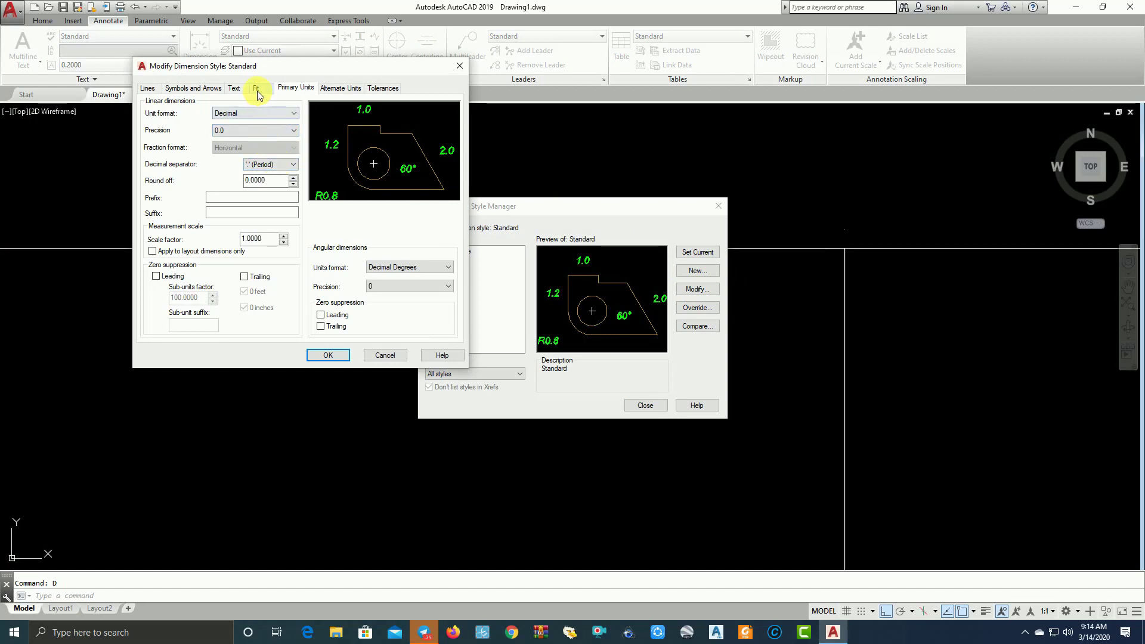
left_click(235, 88)
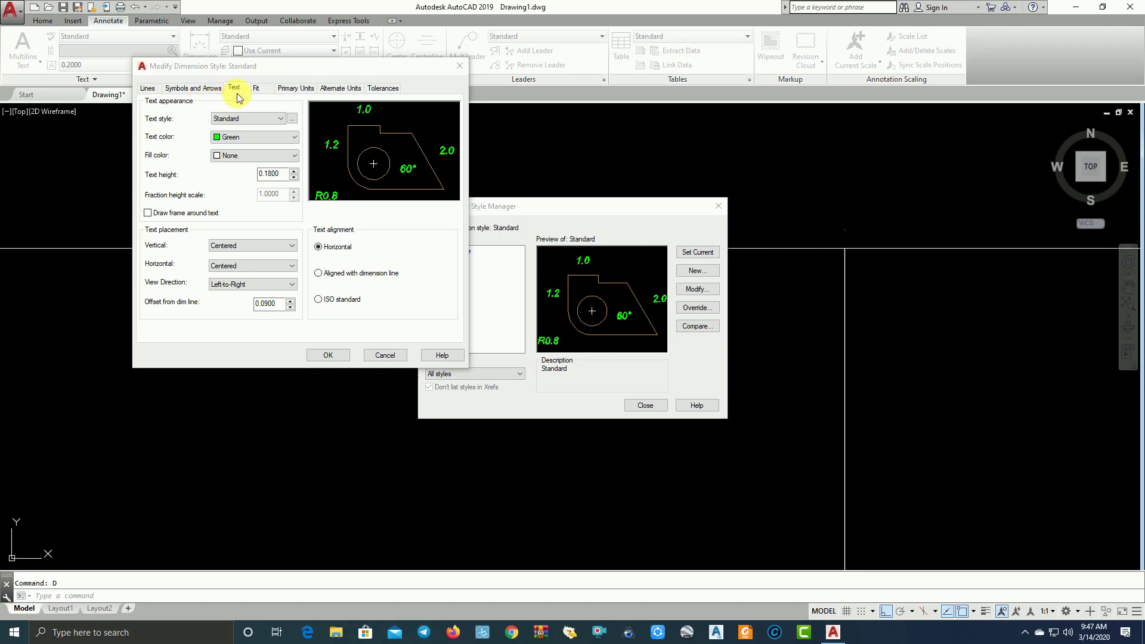
left_click_drag(247, 68, 420, 92)
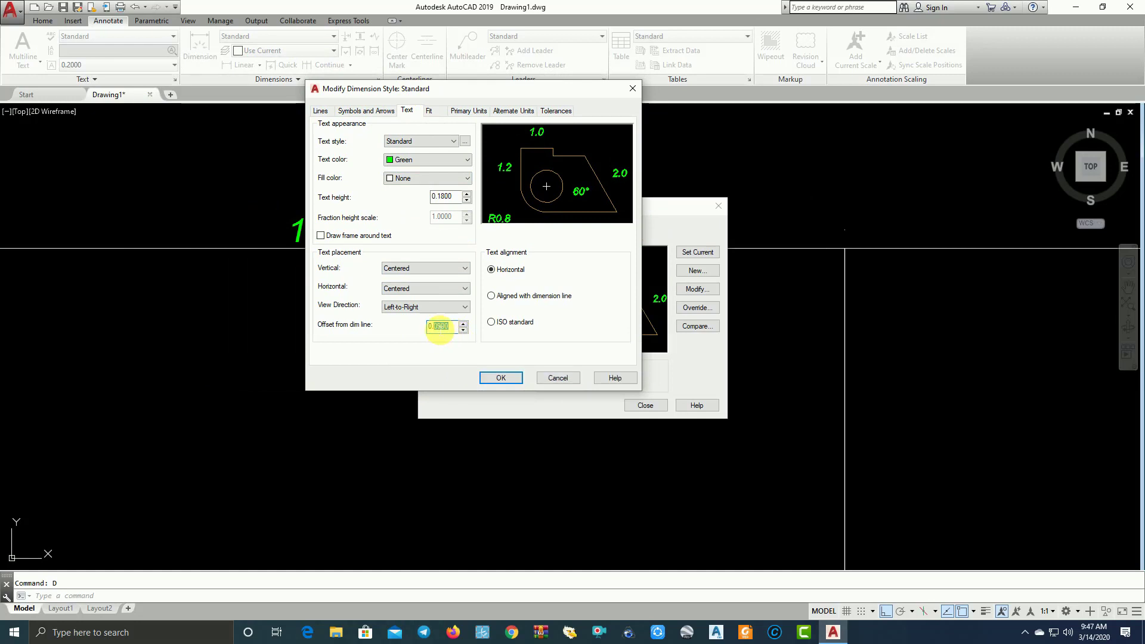
mouse_move(444, 326)
type("5")
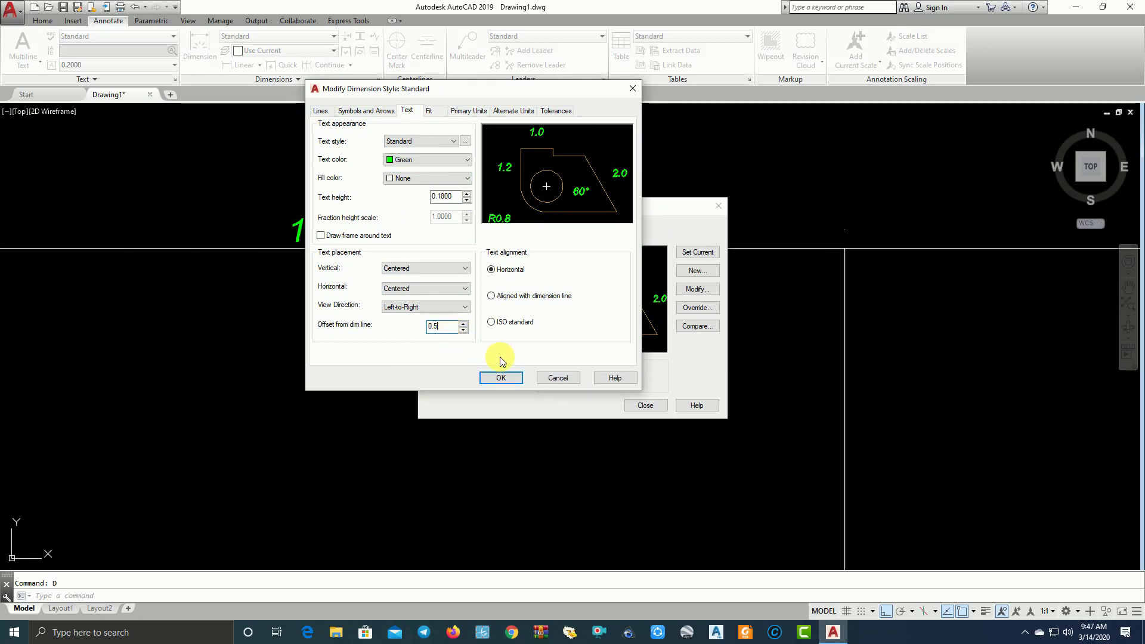
left_click(504, 379)
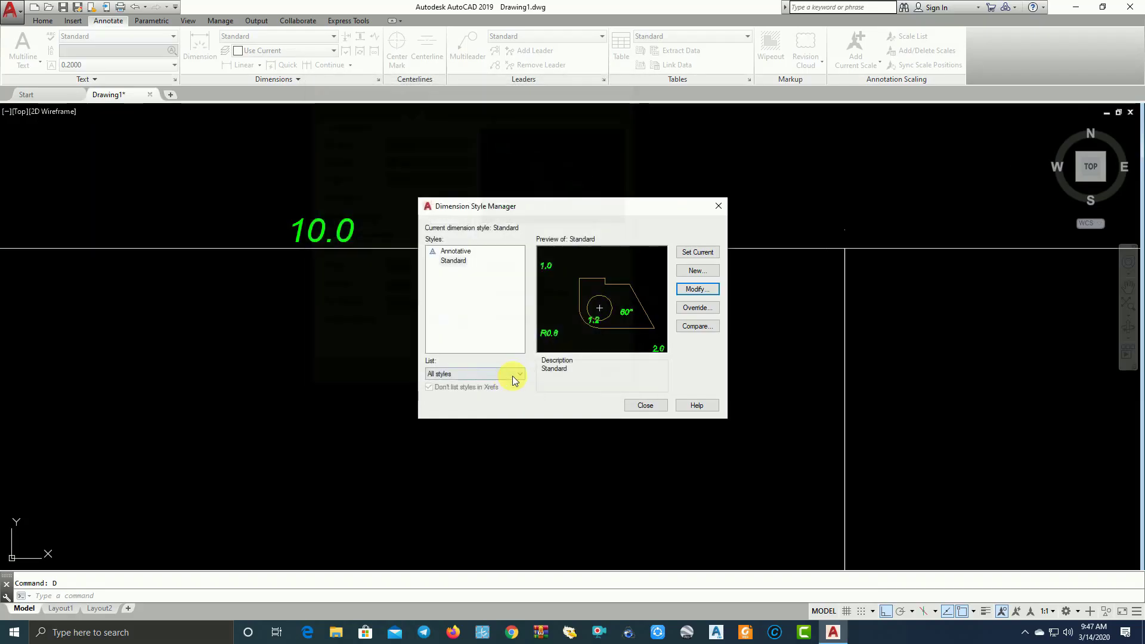
Select a 10.0 dimension and all dimensions similar to it
left_click(646, 405)
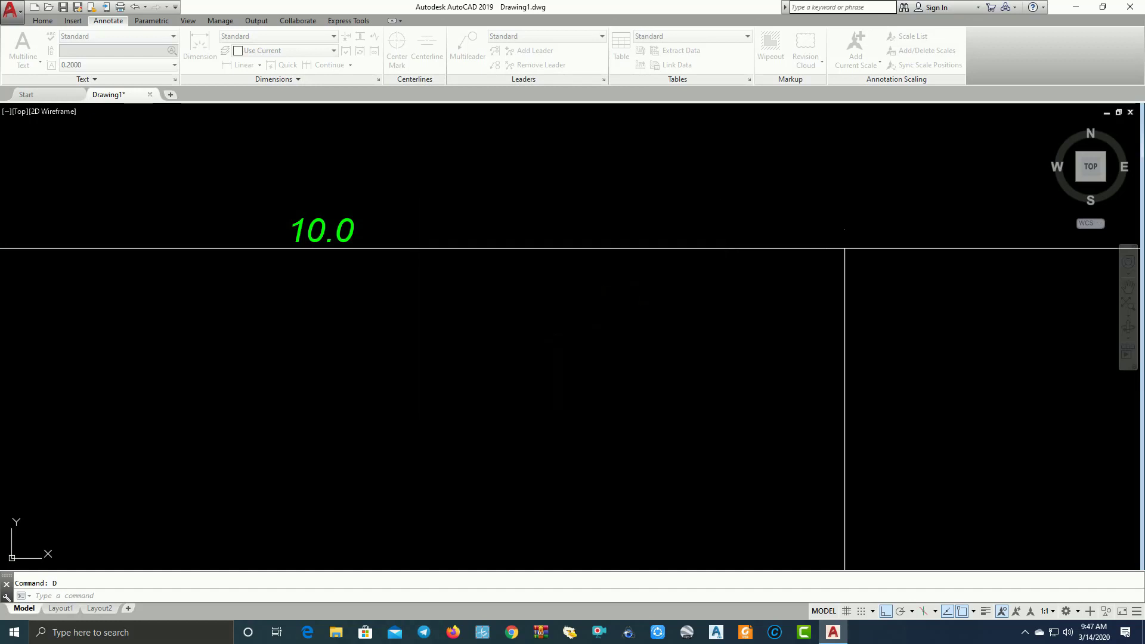
scroll(440, 302, "down", 5)
scroll(486, 309, "up", 1)
scroll(408, 299, "up", 4)
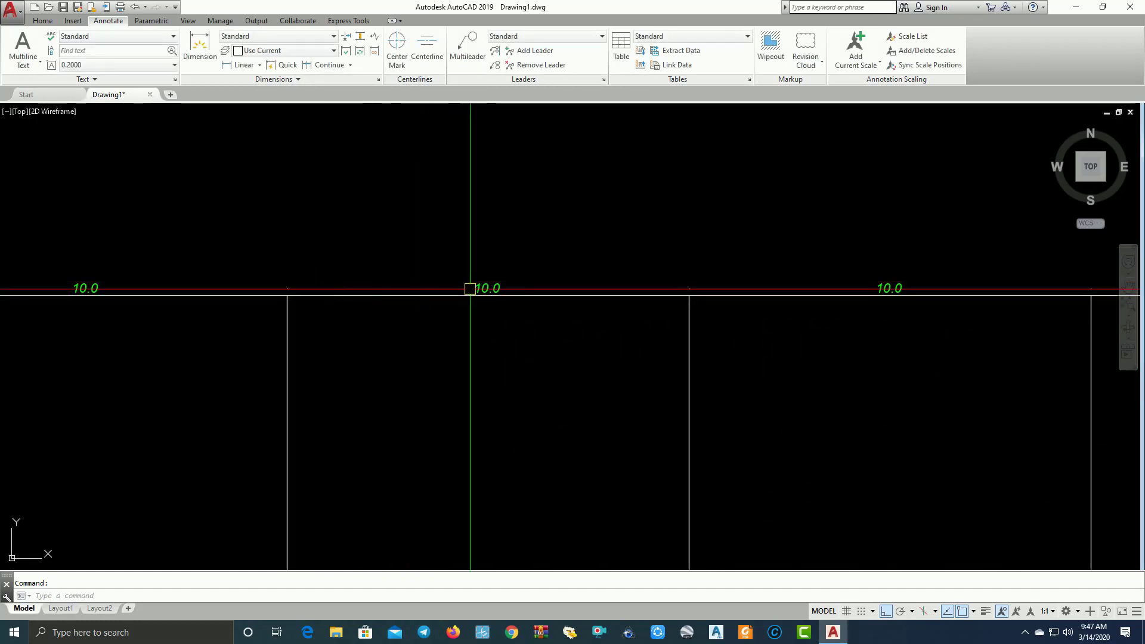
scroll(468, 284, "up", 4)
left_click(471, 279)
right_click(471, 281)
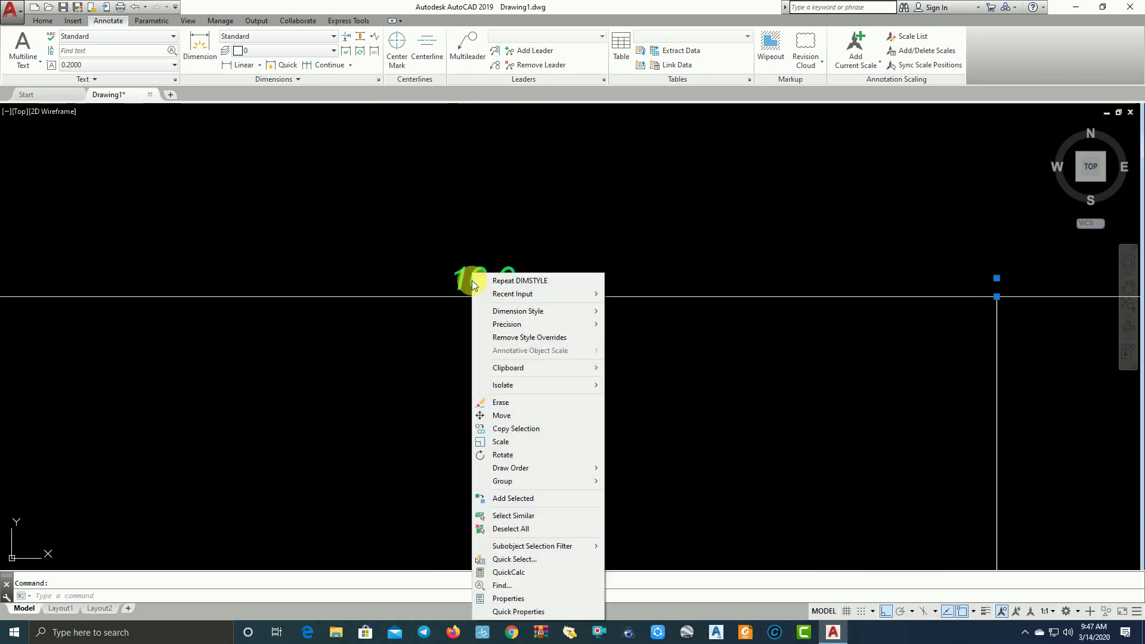
left_click(555, 516)
Erase the 640 selected dimensions and pan back onto the parking layout
scroll(490, 411, "down", 6)
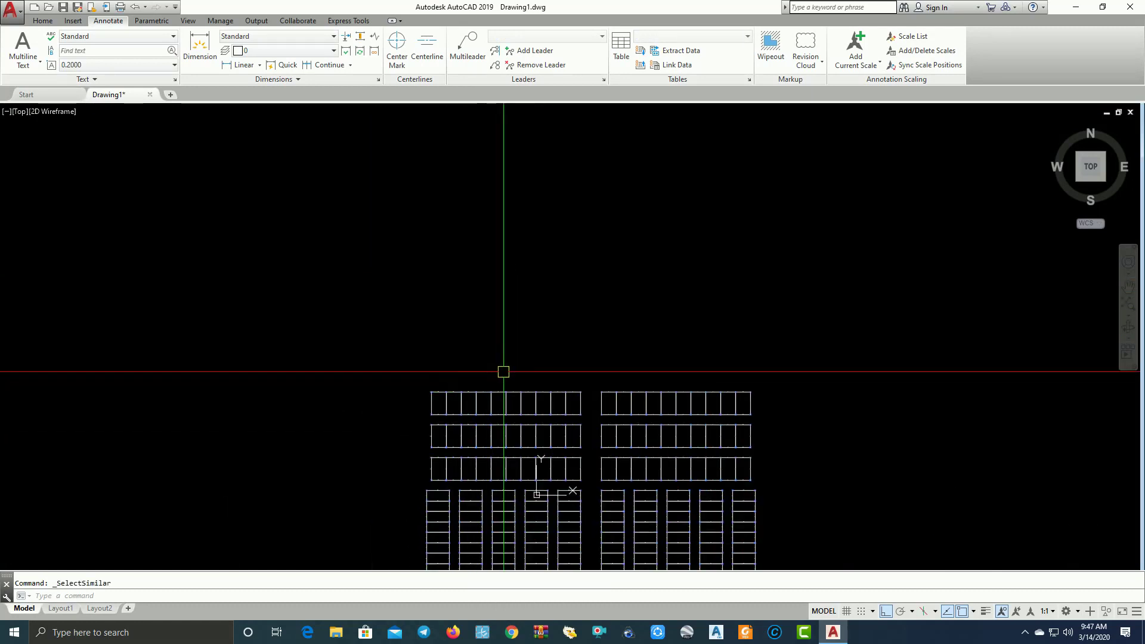
scroll(513, 351, "up", 2)
scroll(518, 340, "up", 2)
scroll(513, 345, "up", 2)
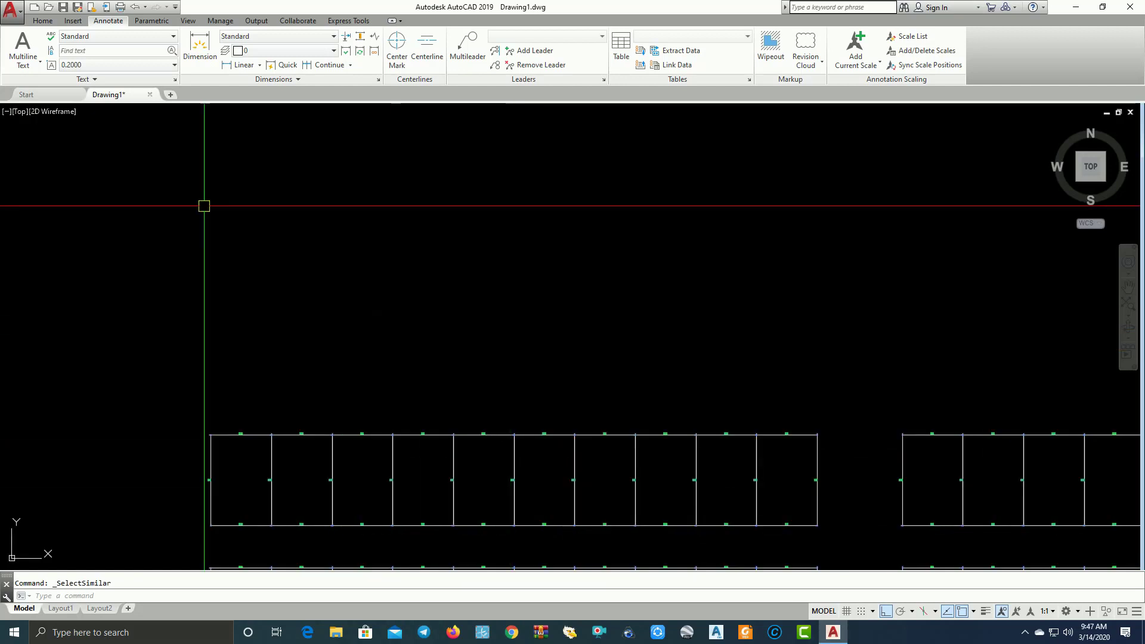
left_click(42, 20)
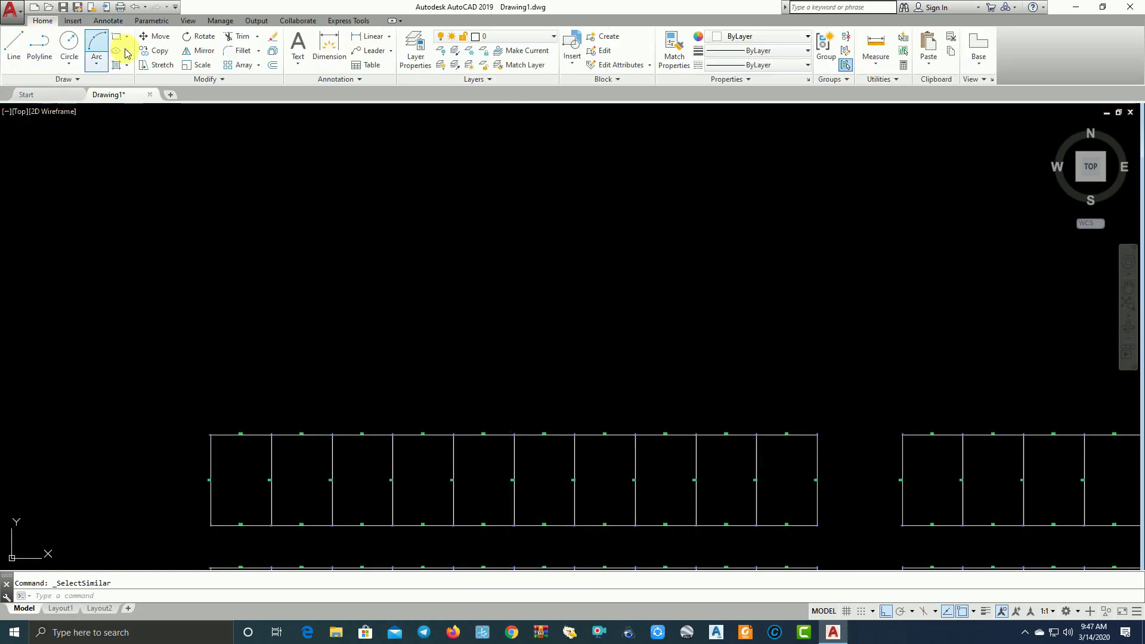
left_click(270, 37)
scroll(338, 447, "down", 5)
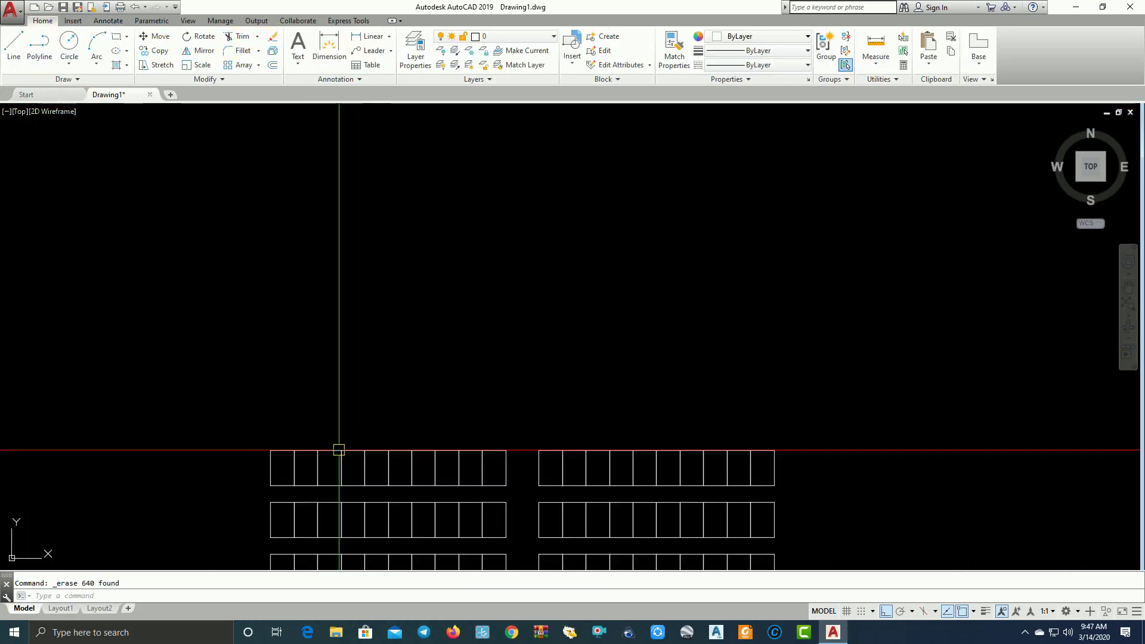
middle_click_drag(338, 447, 314, 386)
scroll(332, 379, "up", 6)
scroll(440, 409, "up", 2)
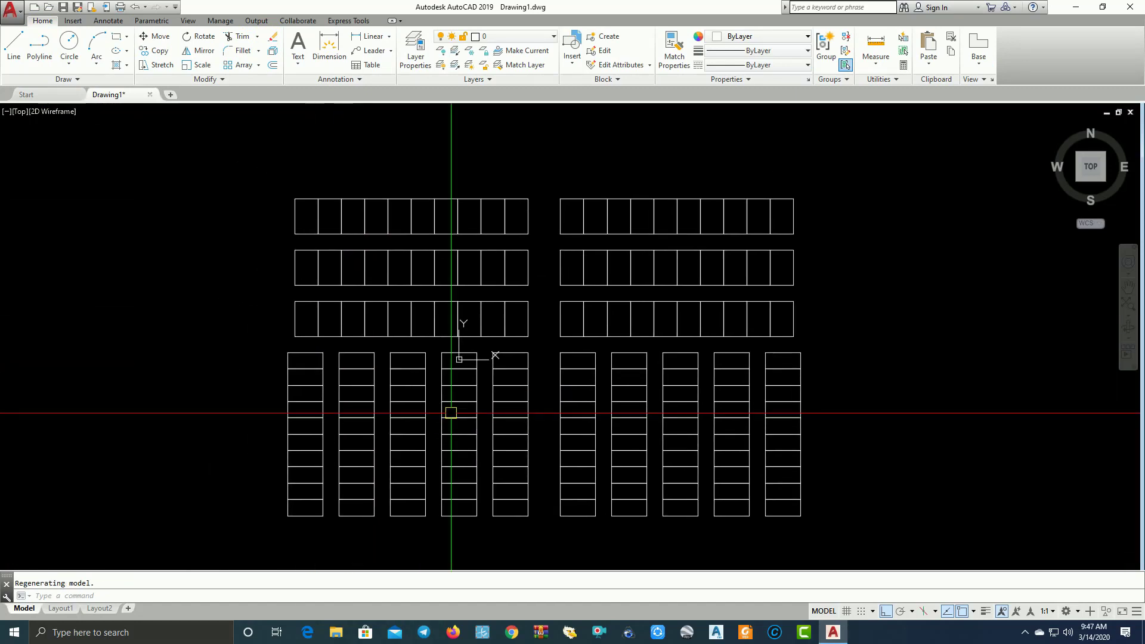
left_click(540, 38)
left_click(539, 38)
type("AD")
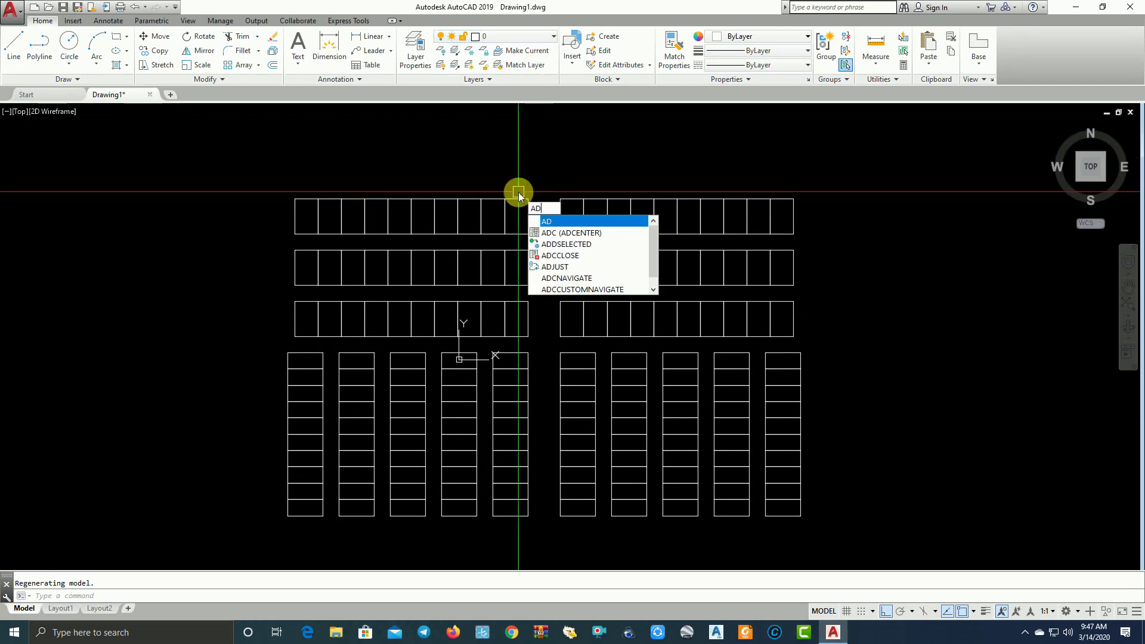
key("Return")
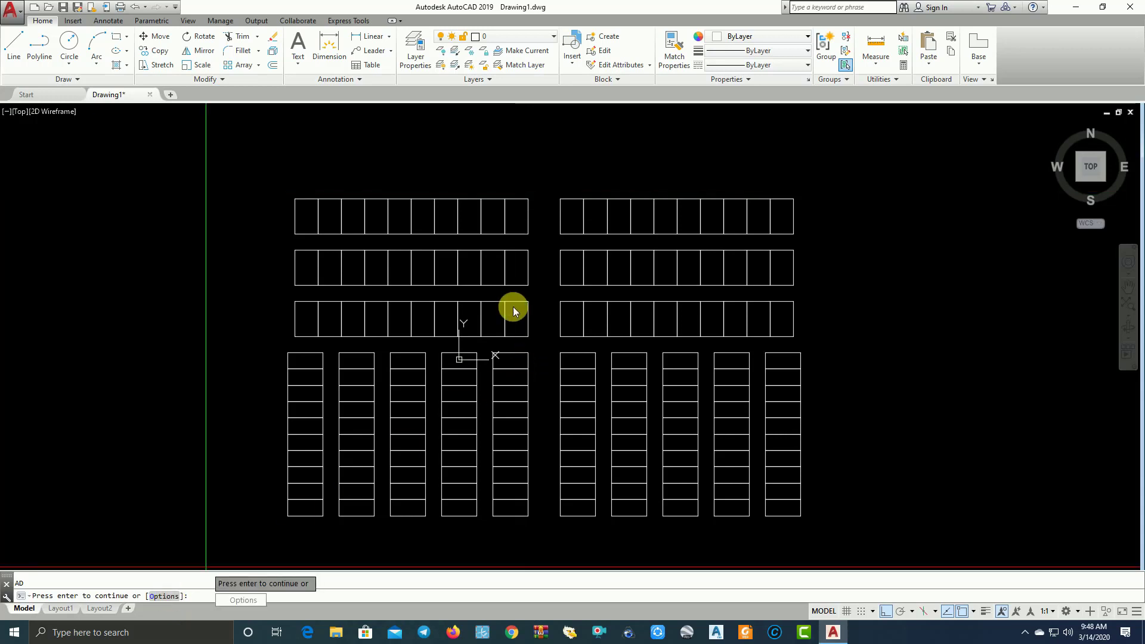
left_click(229, 601)
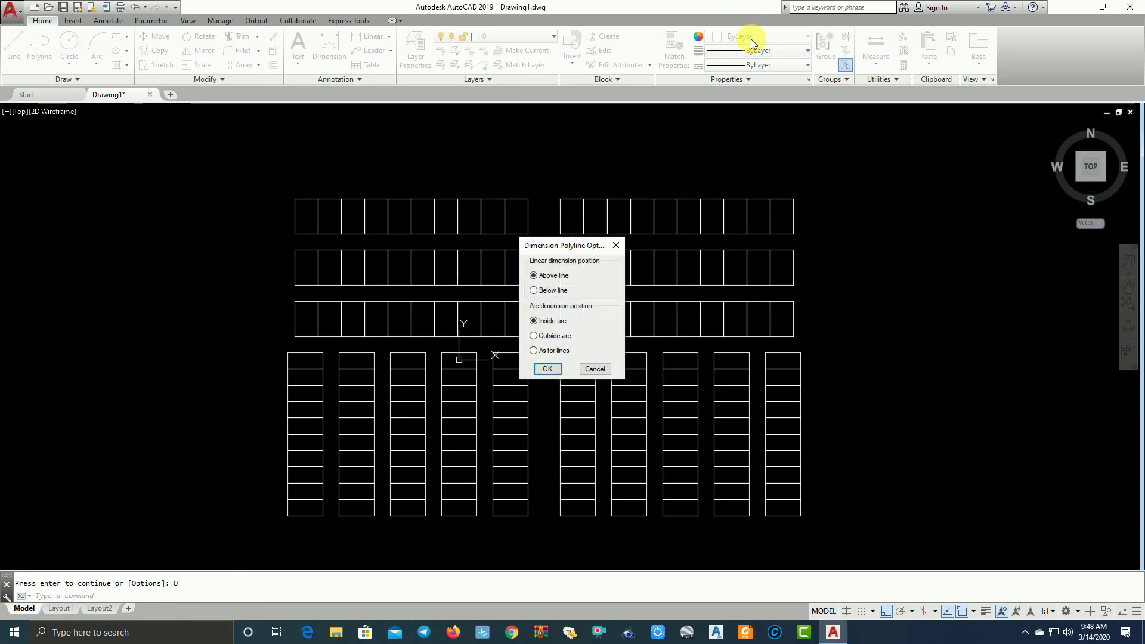
left_click(599, 370)
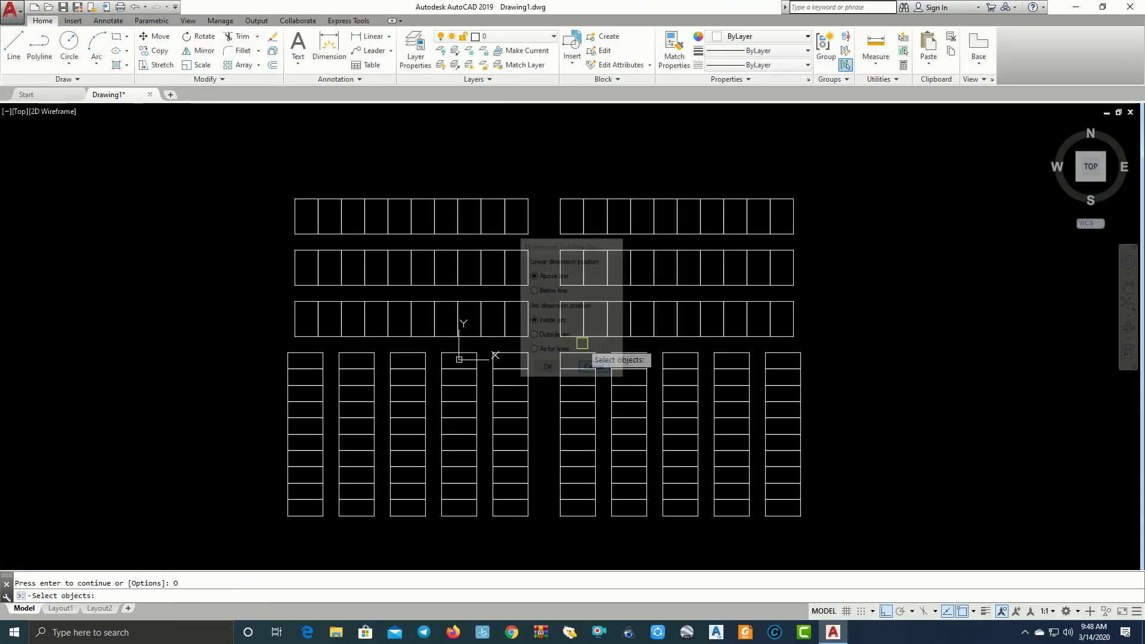
left_click(239, 120)
left_click(823, 536)
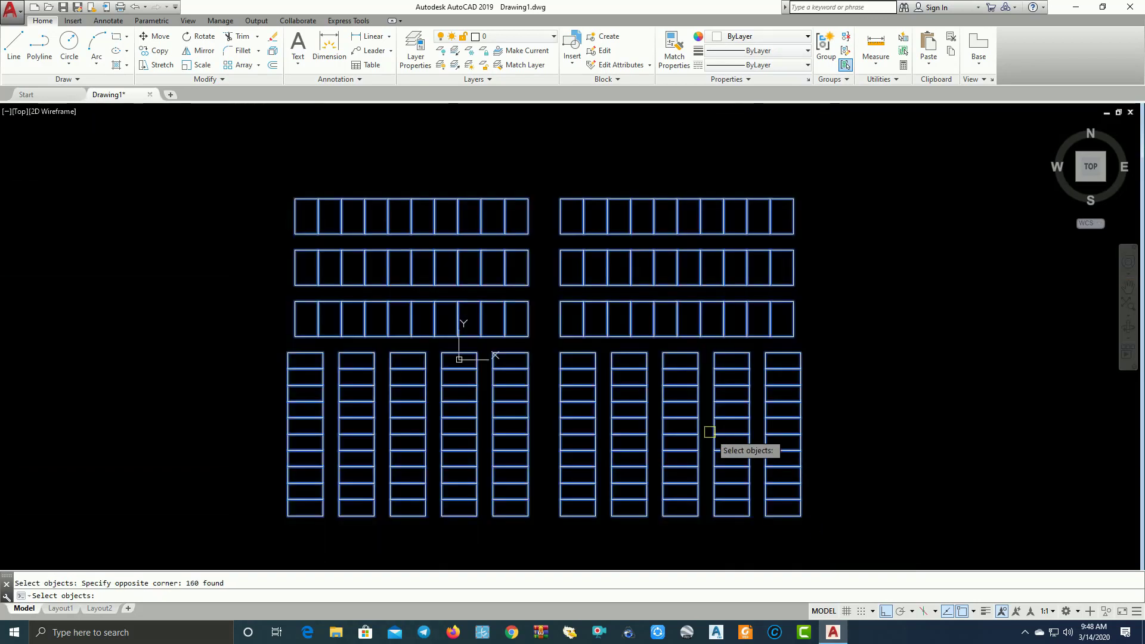
key("Return")
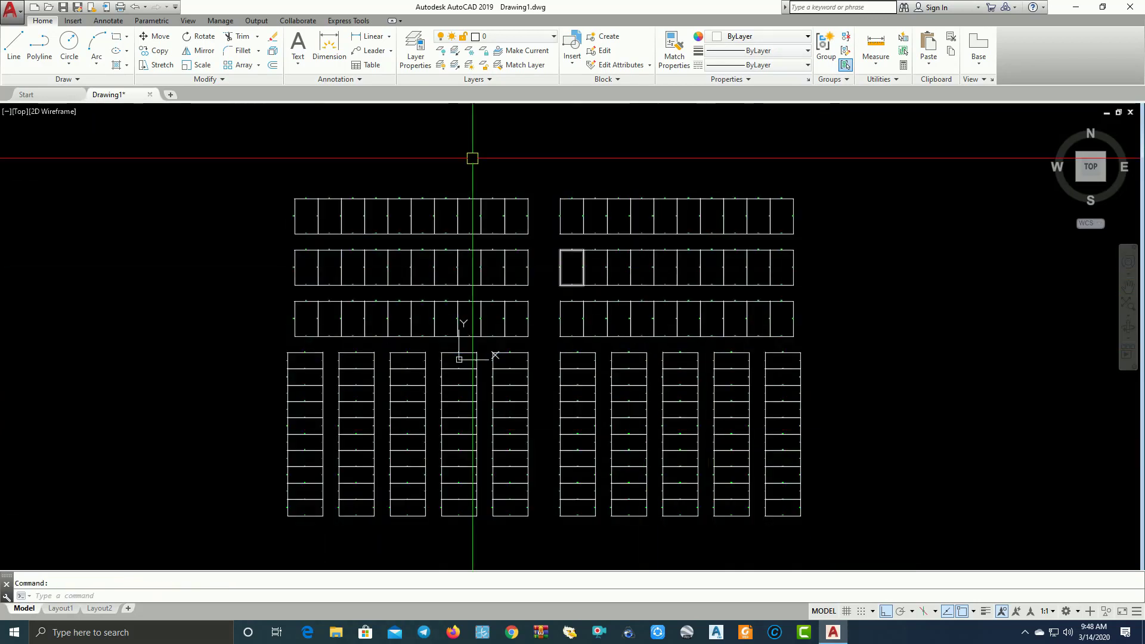
scroll(472, 158, "up", 5)
scroll(636, 284, "up", 3)
scroll(424, 207, "up", 2)
scroll(389, 223, "up", 2)
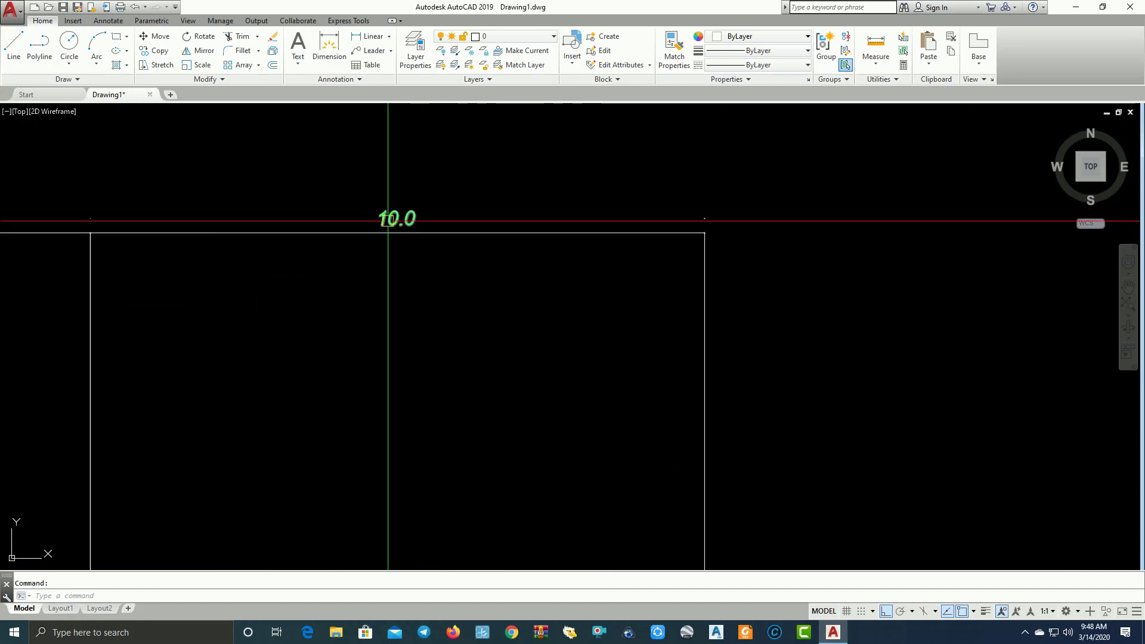
scroll(447, 230, "down", 10)
scroll(323, 221, "up", 2)
scroll(230, 173, "up", 8)
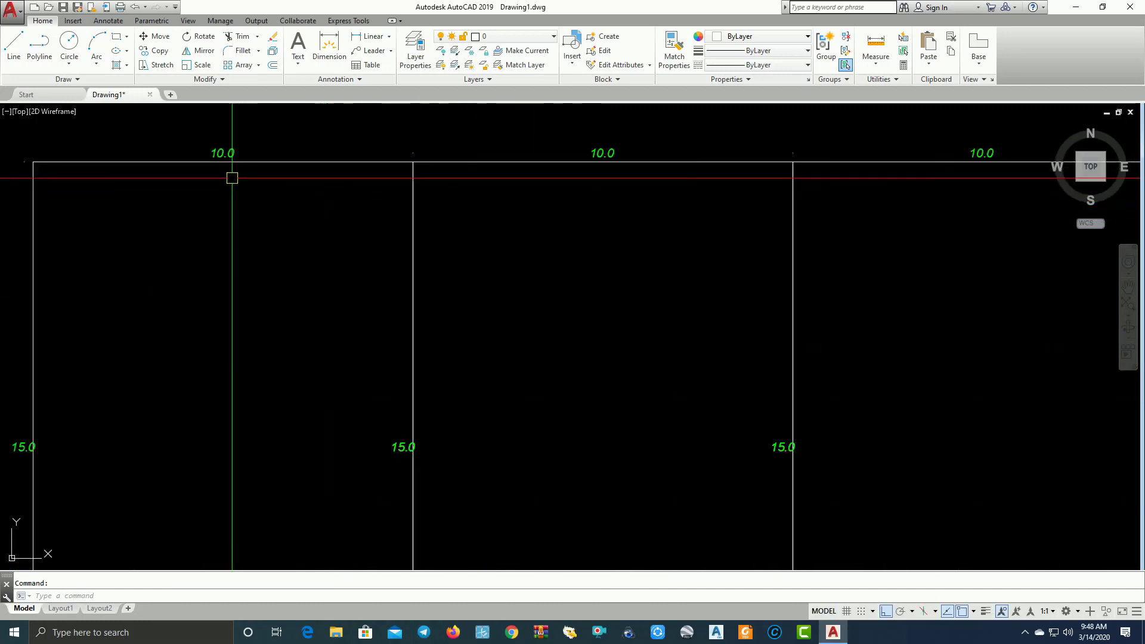
left_click(223, 152)
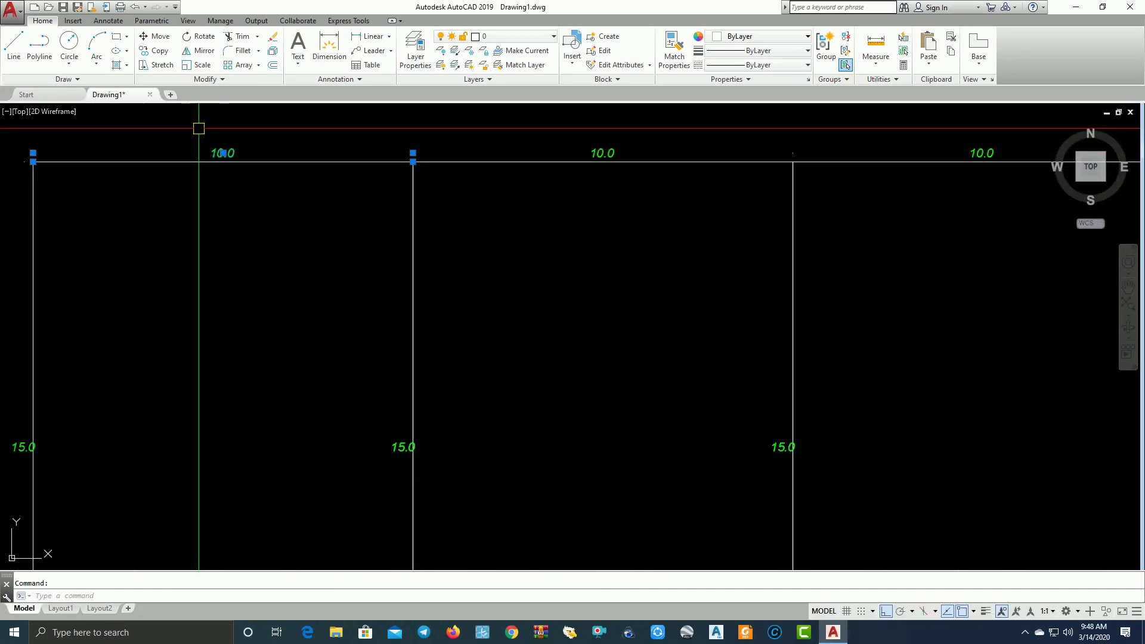
left_click(179, 123)
right_click(176, 127)
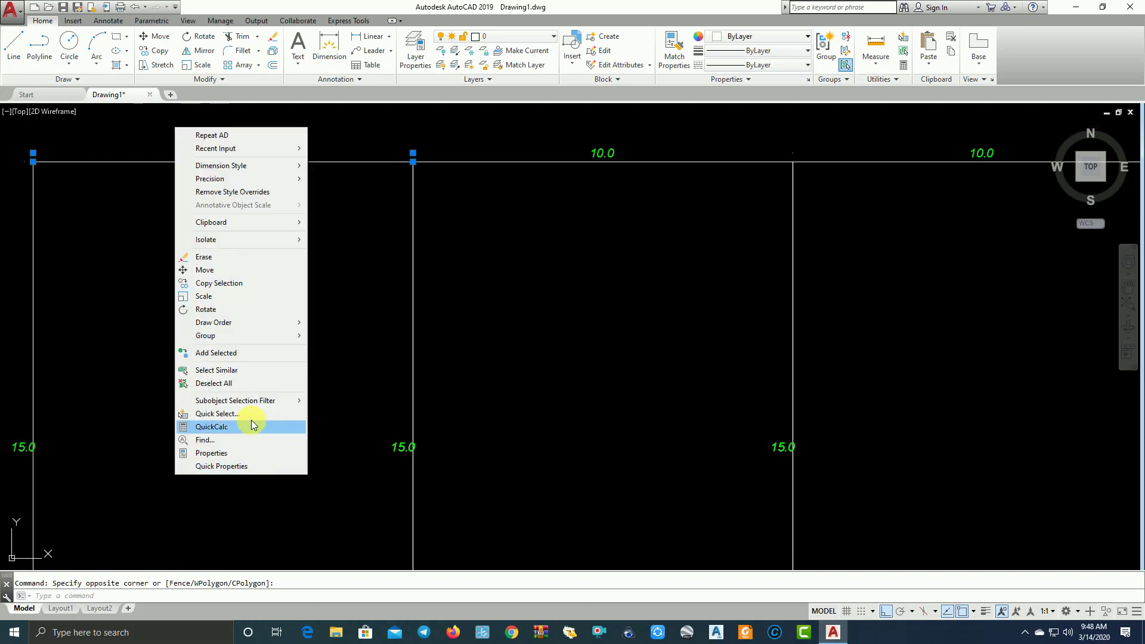
left_click(236, 370)
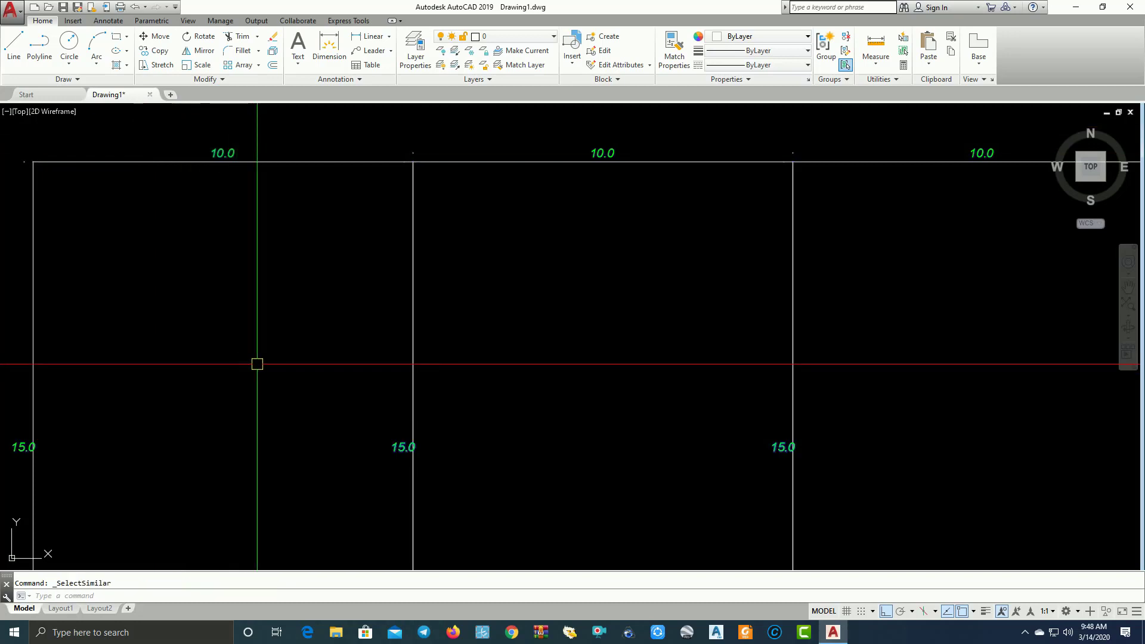
key("Delete")
scroll(257, 364, "down", 5)
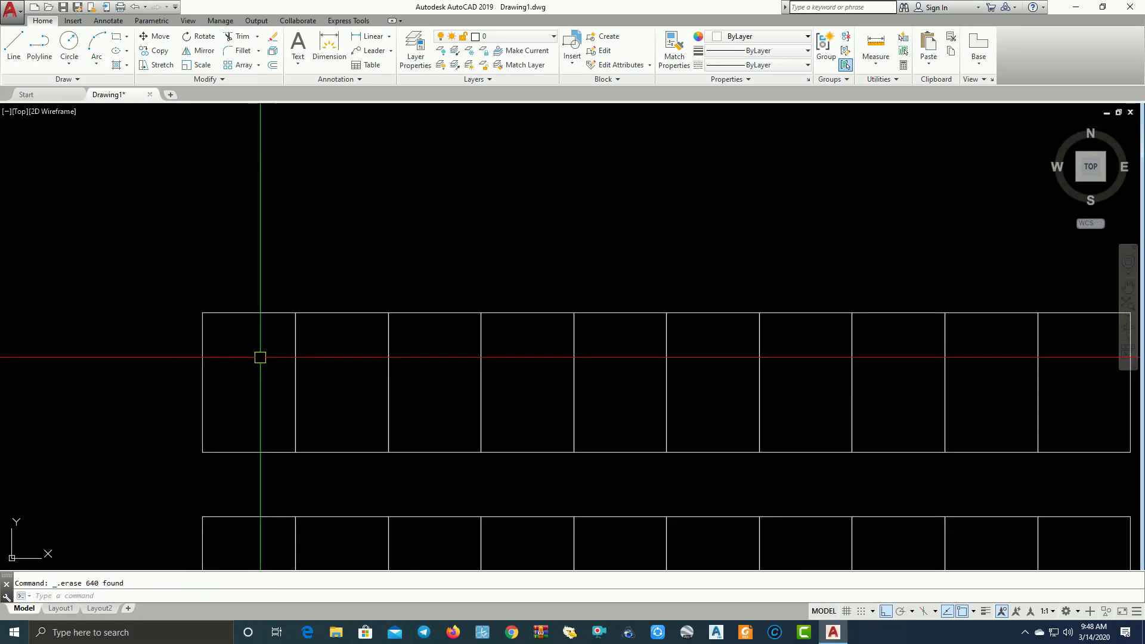
type("D")
Give the Standard style a 1.2 text offset with text aligned to the dimension line
key("Return")
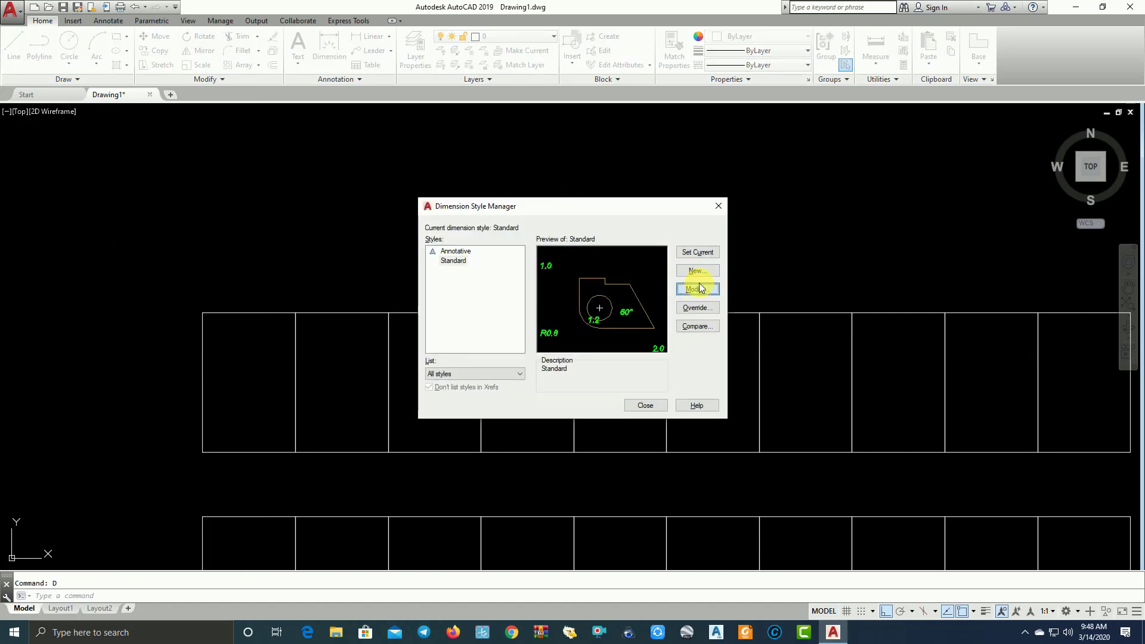
left_click(697, 289)
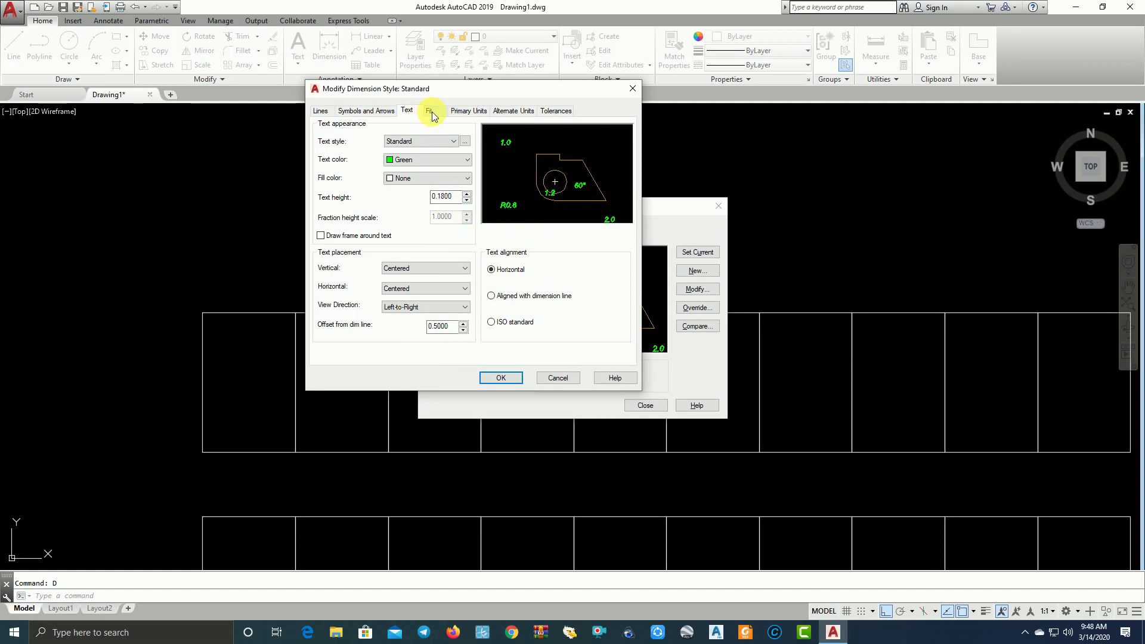
left_click(510, 382)
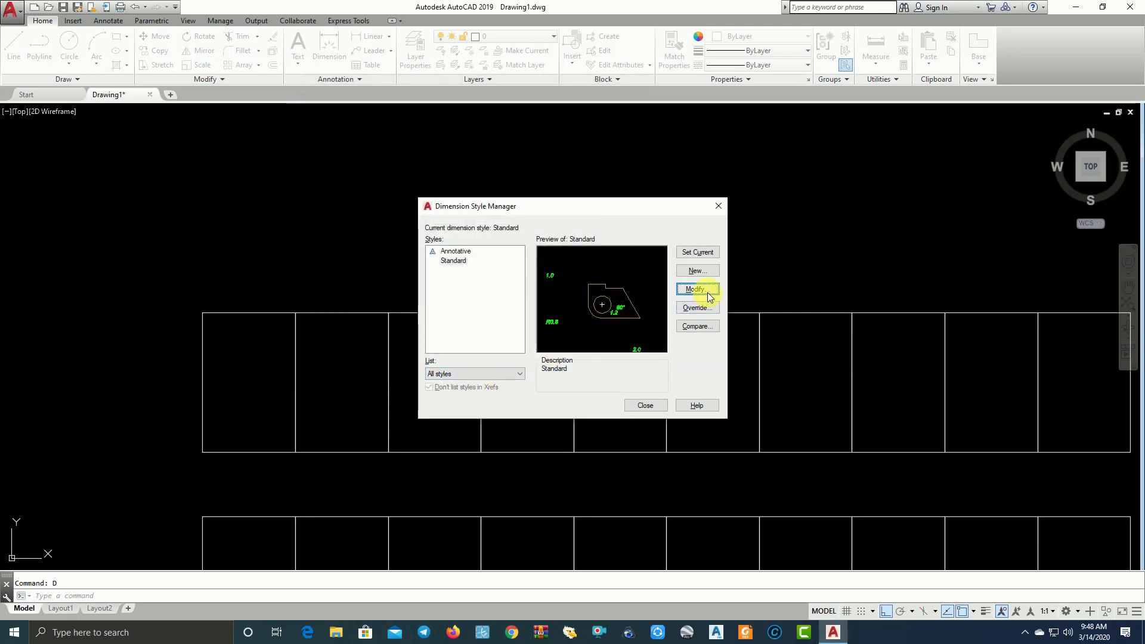
left_click(710, 295)
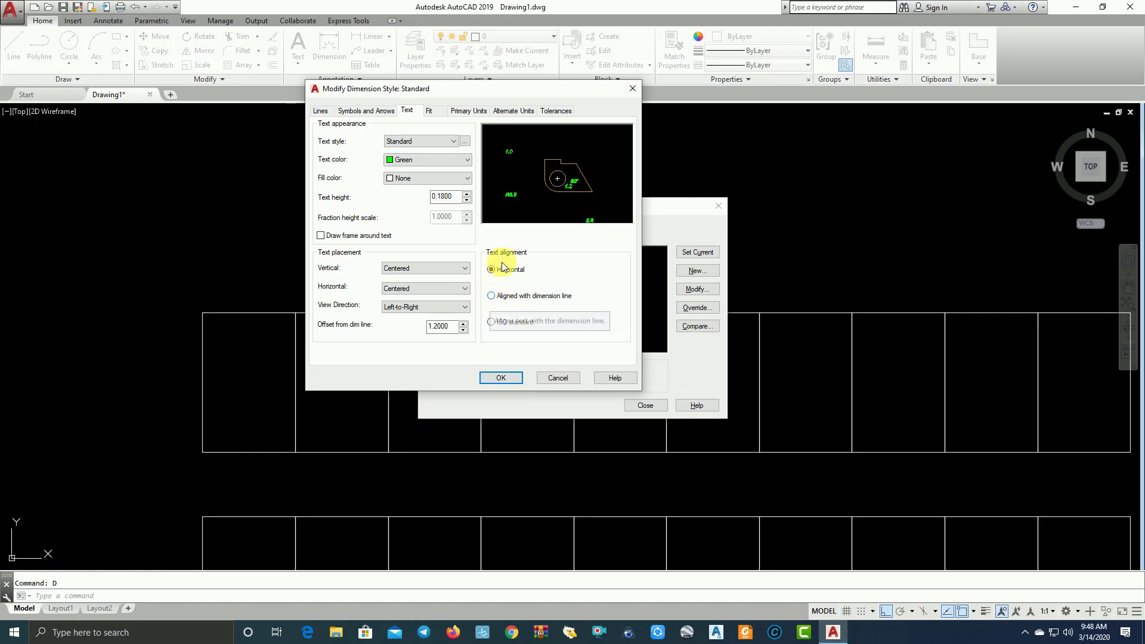
left_click(493, 297)
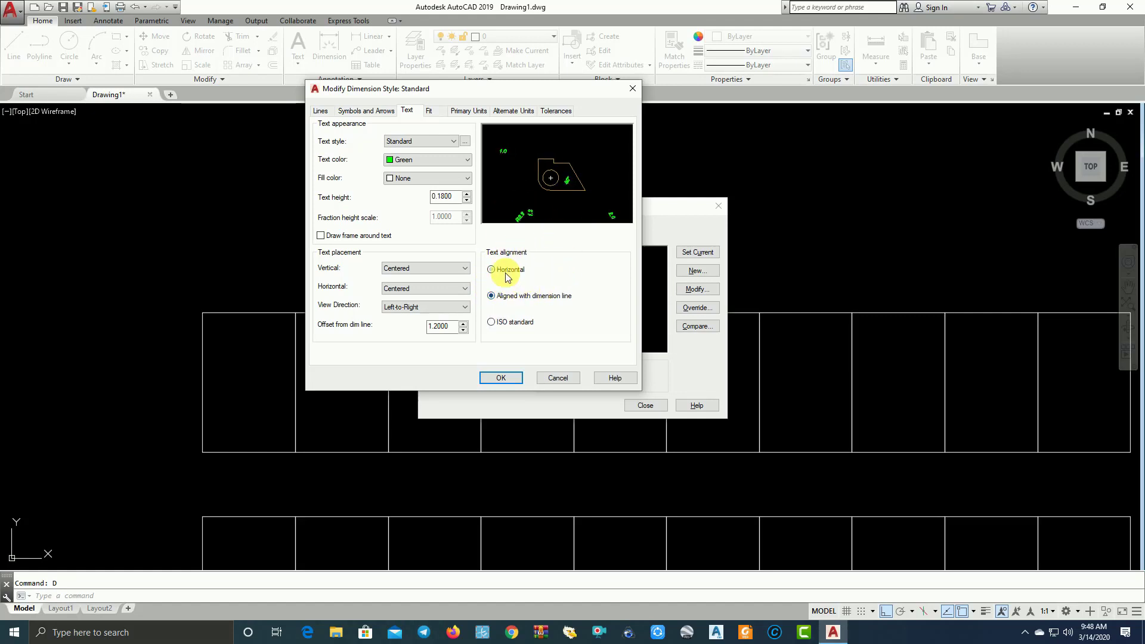
left_click(506, 382)
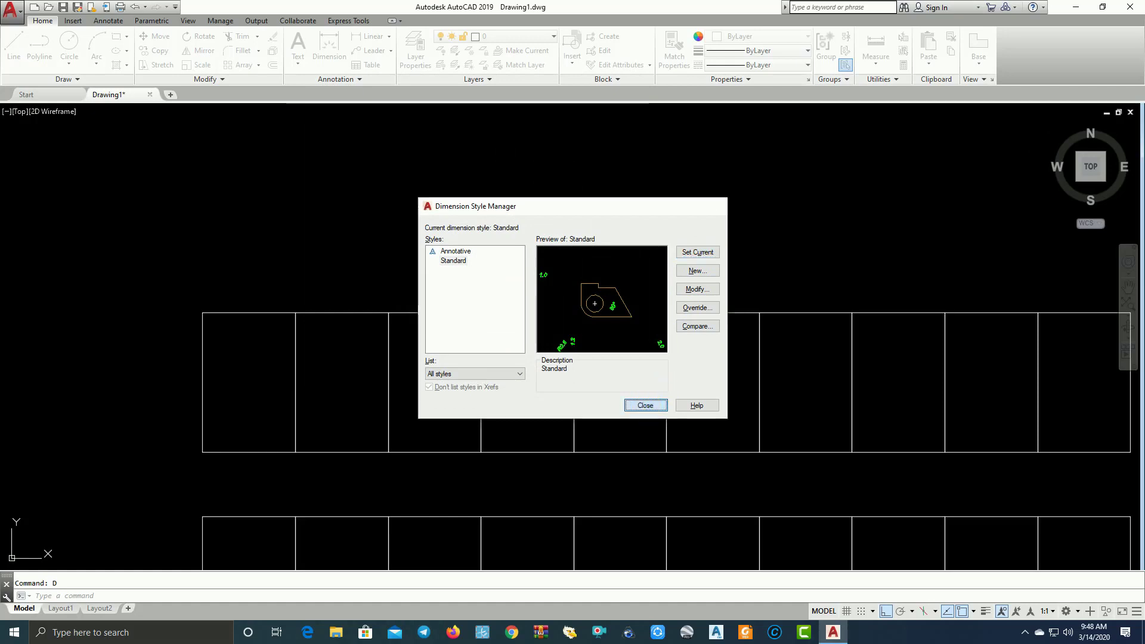
left_click(646, 407)
Re-run Auto-Dim with its placement options, window-selecting all 160 layout objects to generate dimensions
scroll(327, 222, "down", 5)
scroll(327, 222, "up", 2)
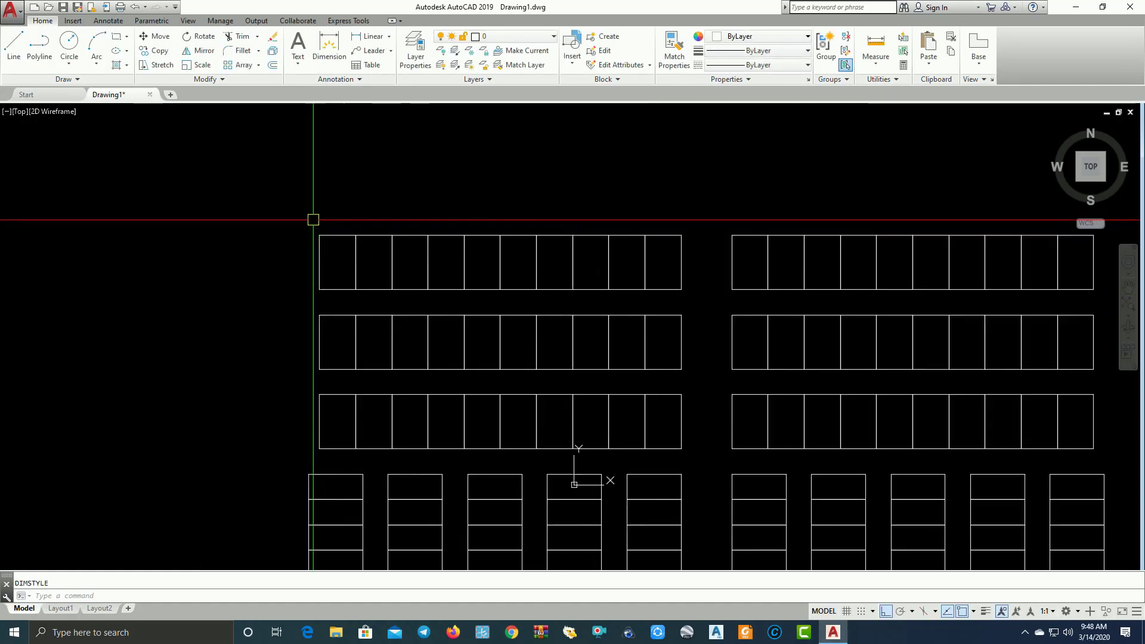
type("AD")
key("Return")
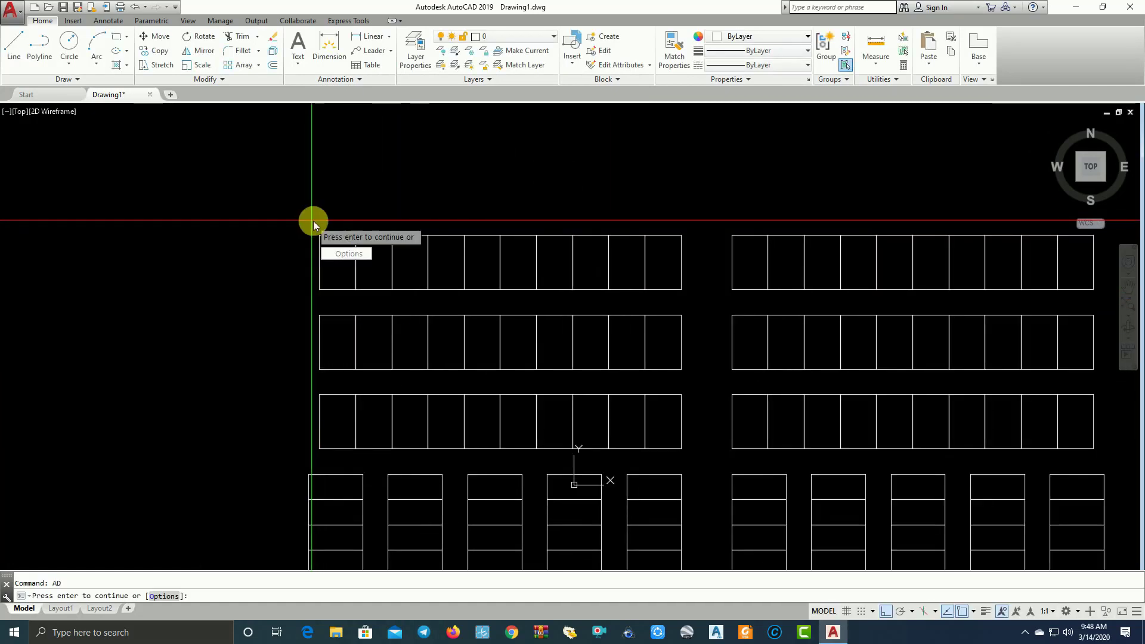
type("o")
key("Return")
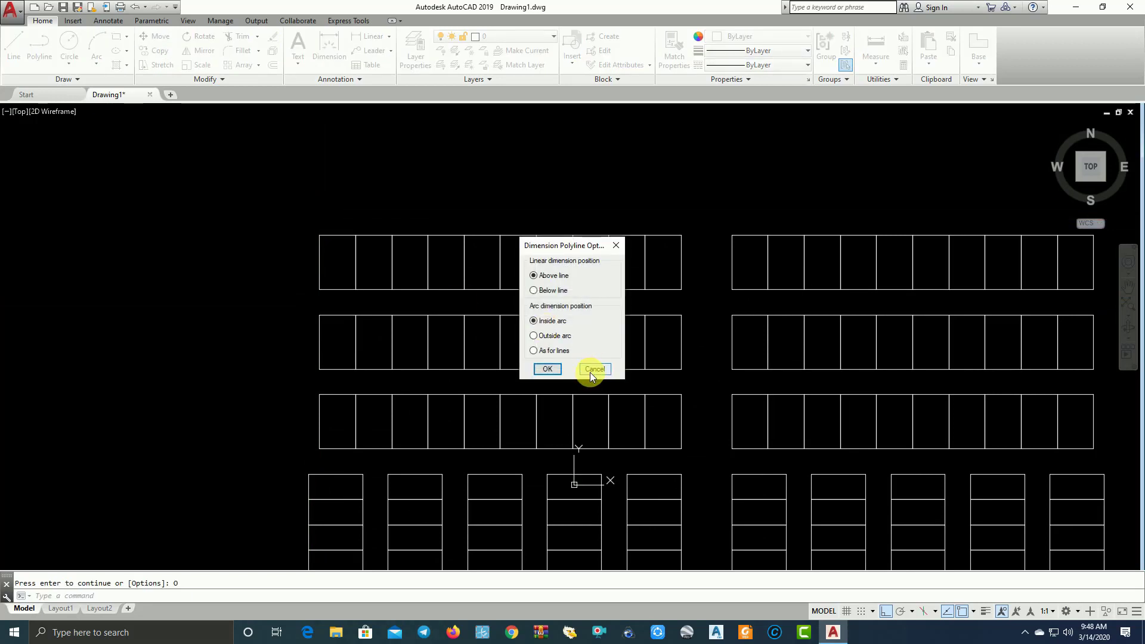
left_click(593, 369)
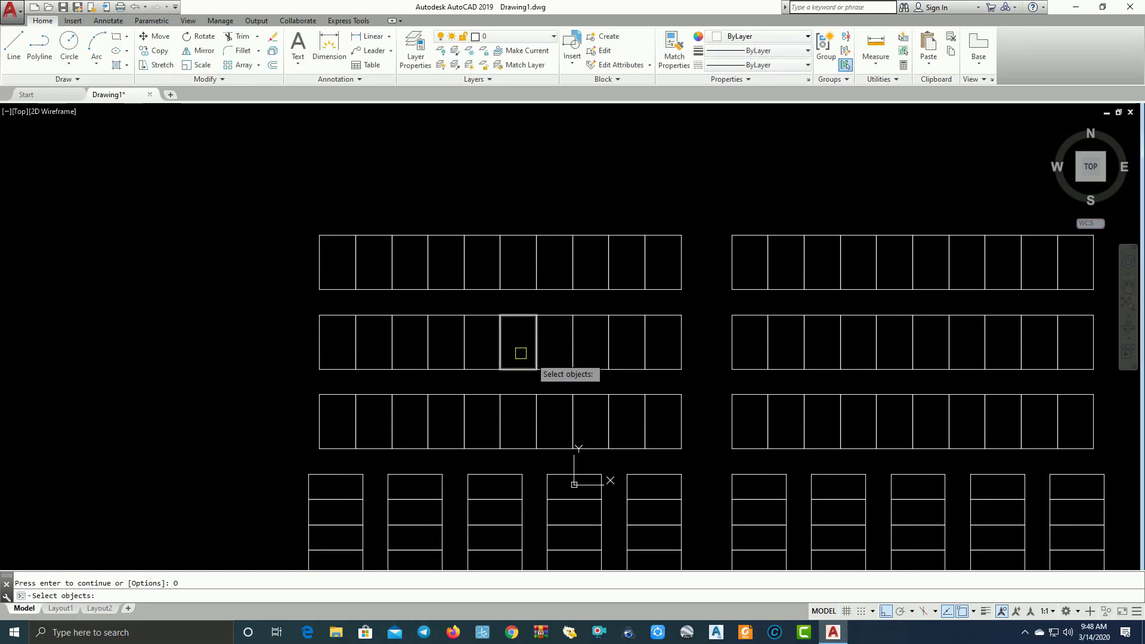
scroll(429, 323, "down", 10)
left_click(379, 275)
left_click(574, 401)
scroll(430, 388, "up", 5)
scroll(442, 388, "up", 5)
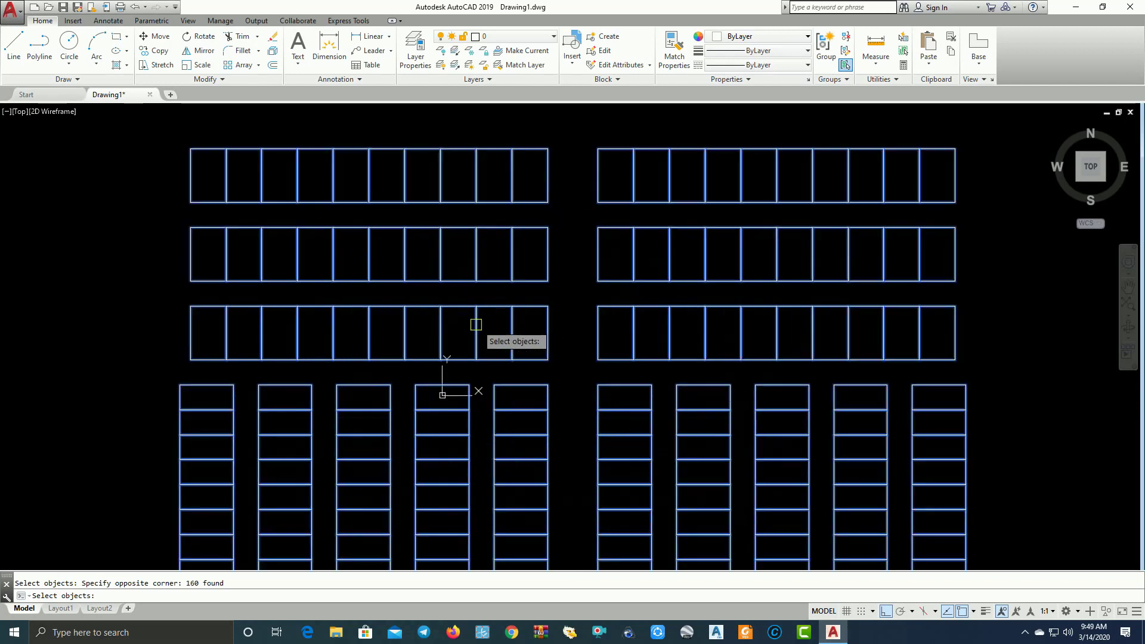
key("Return")
Erase all 640 generated dimensions via Select Similar, then bring up the Dimension Style Manager
scroll(457, 197, "up", 4)
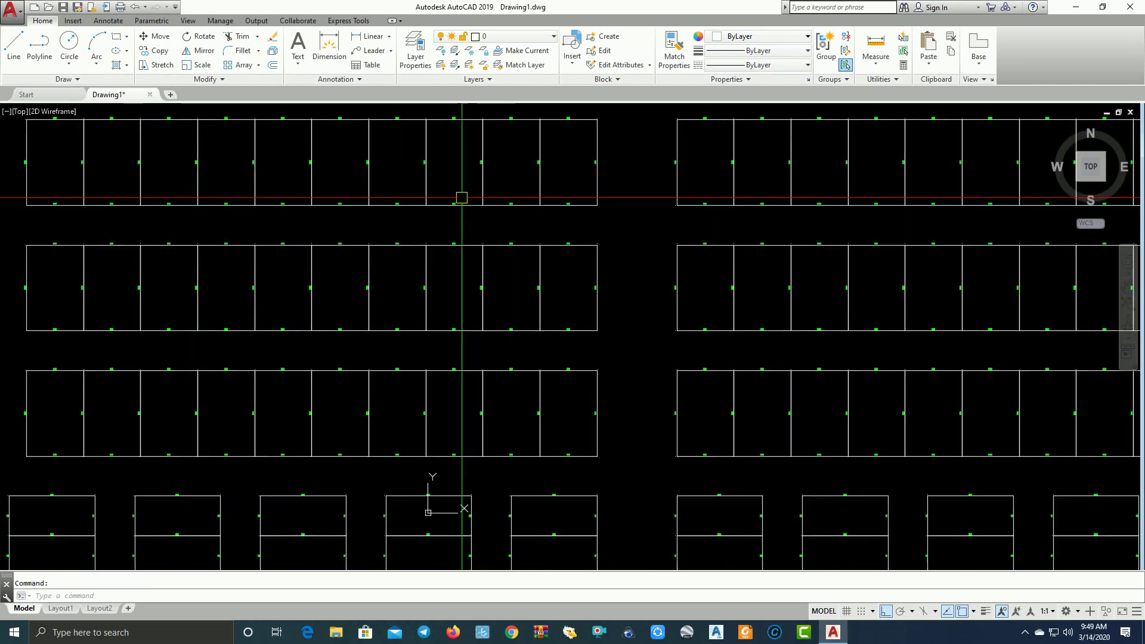
scroll(457, 197, "up", 4)
mouse_move(458, 196)
middle_mouse_down()
mouse_move(487, 364)
mouse_move(560, 336)
mouse_move(379, 315)
mouse_move(478, 340)
mouse_move(416, 248)
middle_mouse_up()
scroll(209, 228, "up", 2)
middle_click_drag(209, 228, 370, 258)
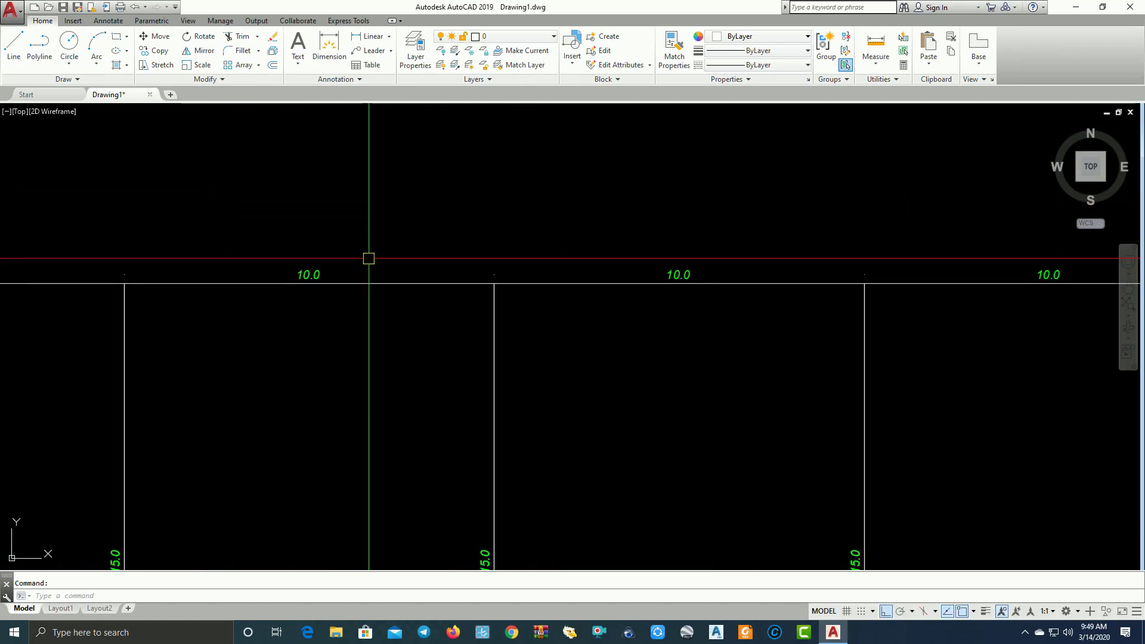
right_click(304, 273)
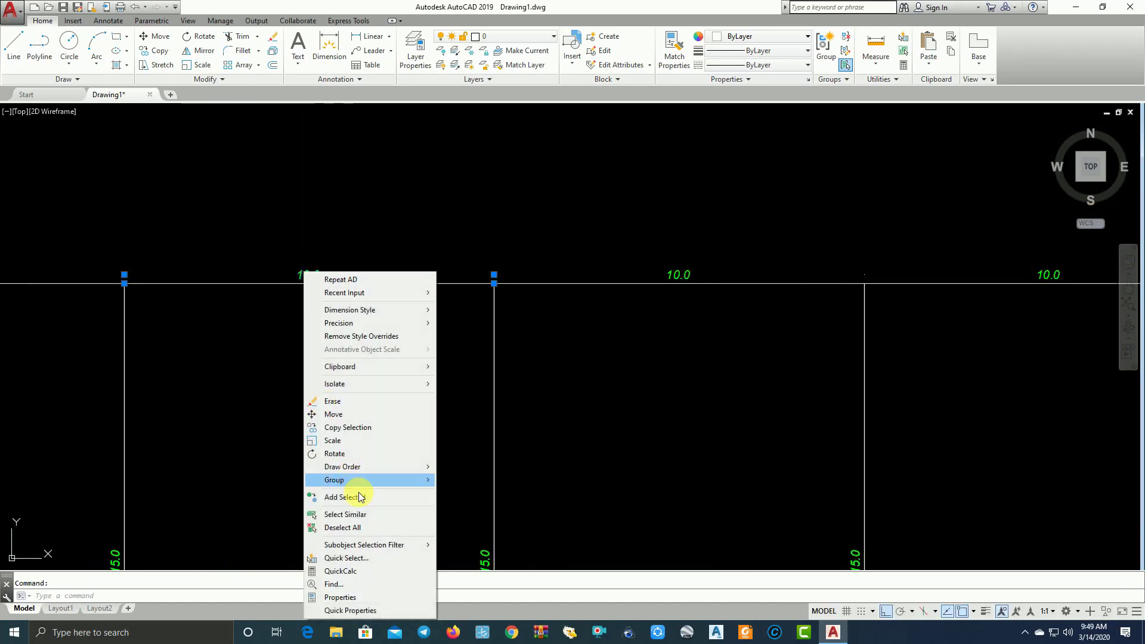
left_click(352, 514)
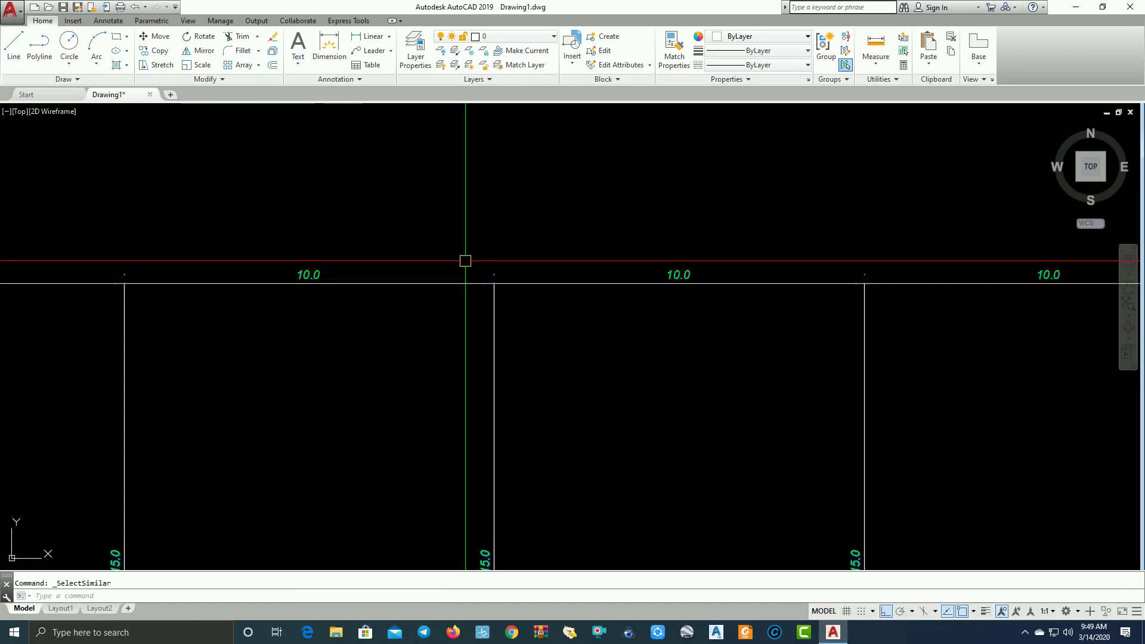
key("Delete")
scroll(473, 246, "down", 3)
scroll(480, 225, "down", 3)
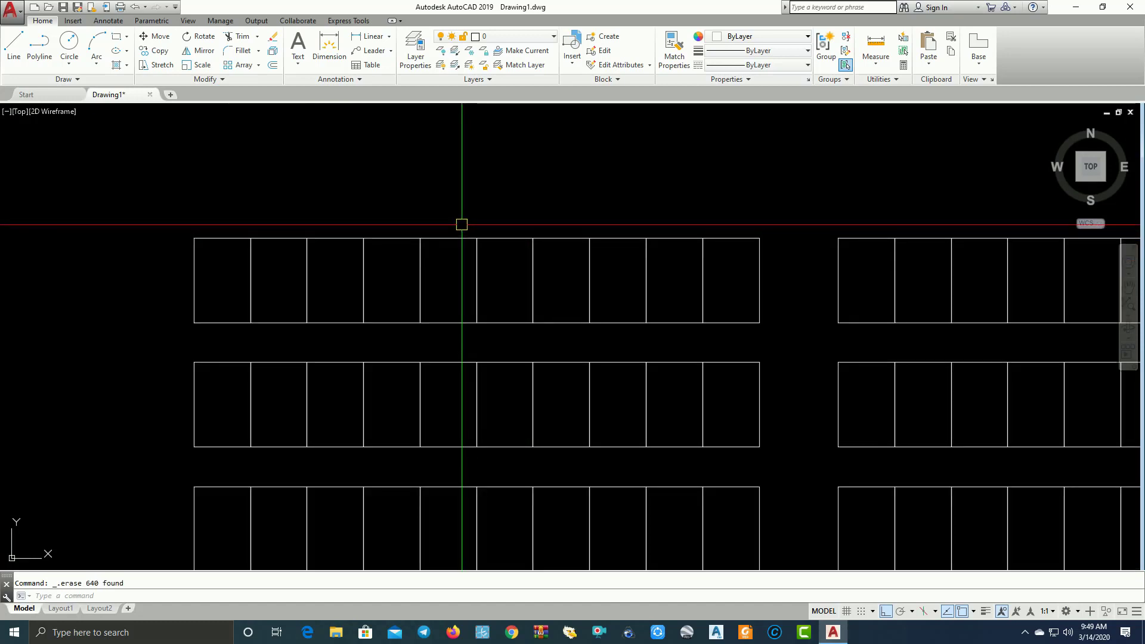
type("D")
key("Return")
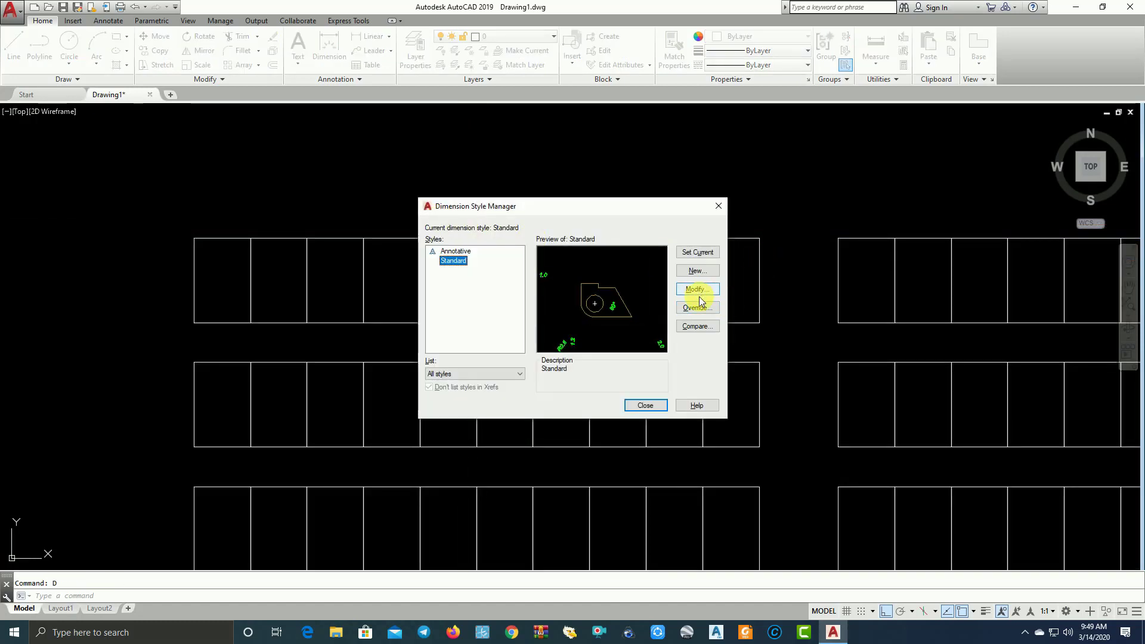
Change the Standard style's overall scale on the Fit tab to 1.7, then make Standard current
left_click(697, 292)
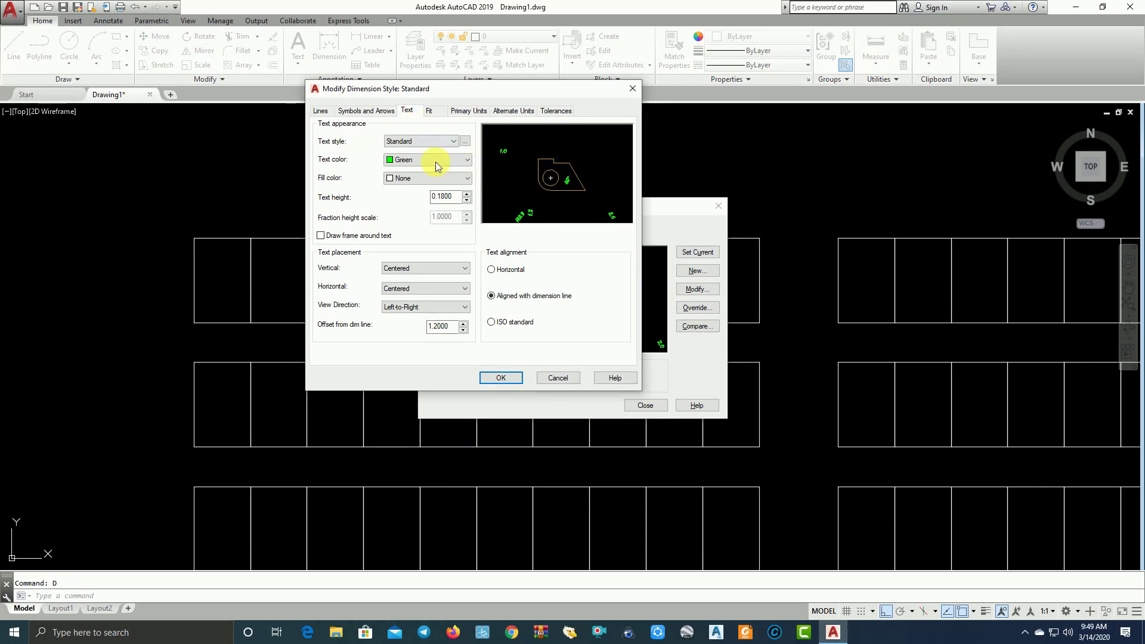
left_click(431, 112)
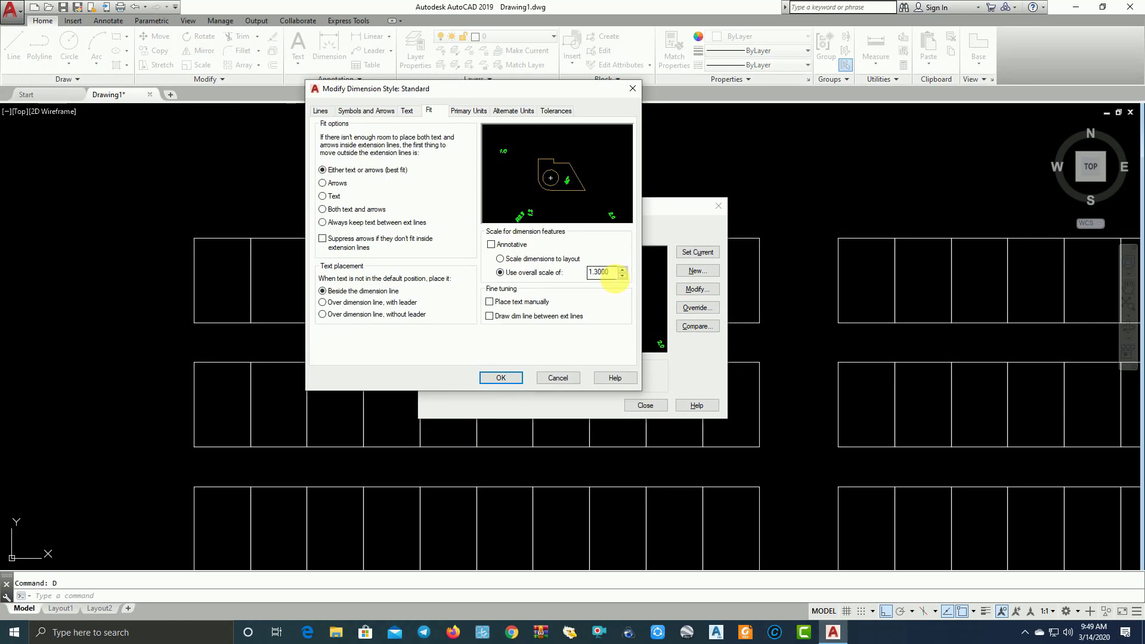
left_click_drag(601, 276, 599, 277)
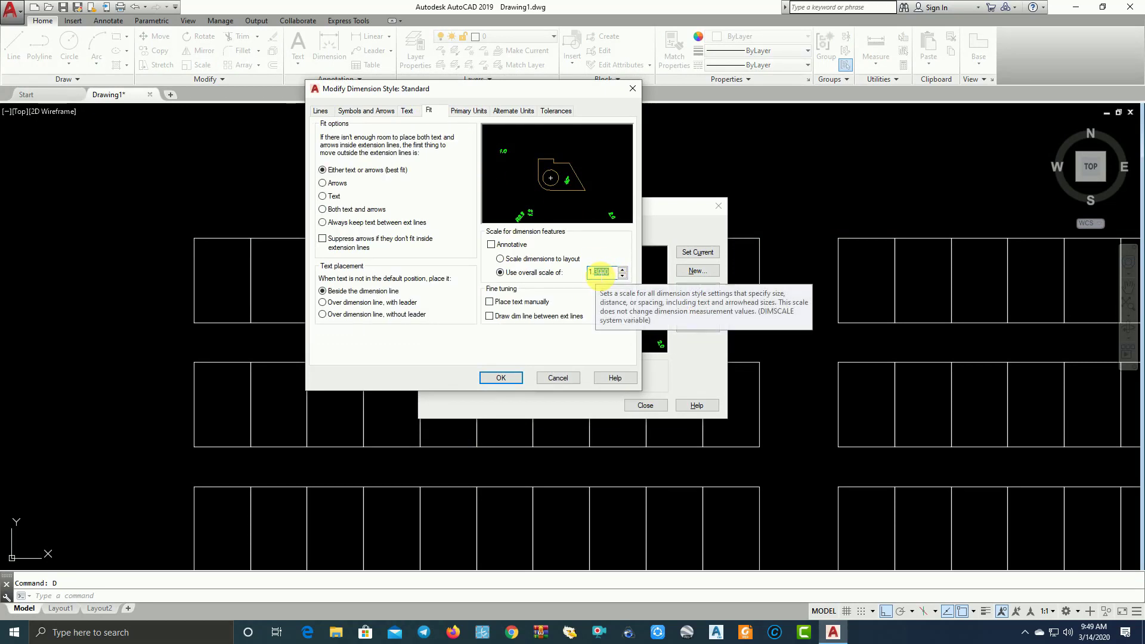
type("5")
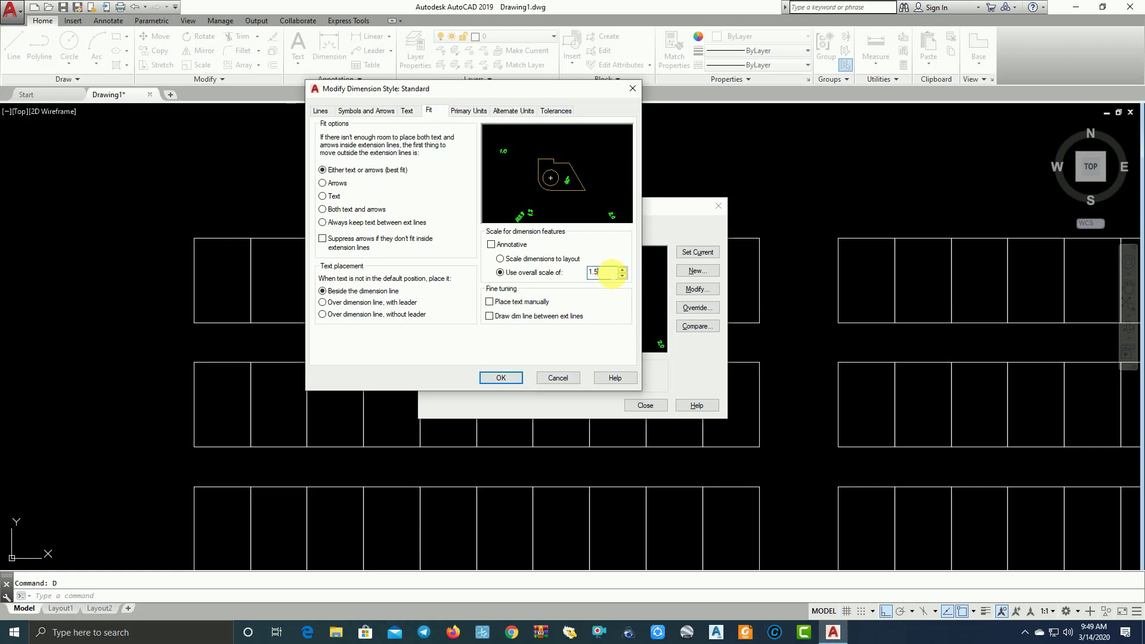
key("BackSpace")
left_click(506, 379)
left_click(701, 253)
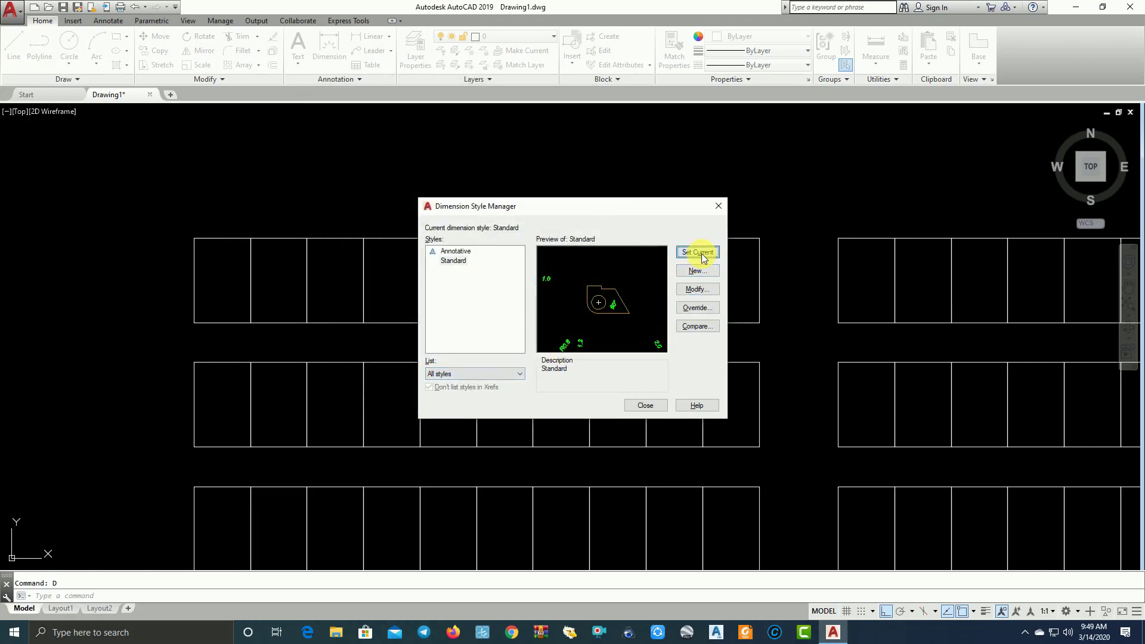
left_click(636, 408)
scroll(409, 314, "down", 3)
Run AD with its placement options and window-select every parking stall to generate the dimensions
scroll(409, 316, "down", 2)
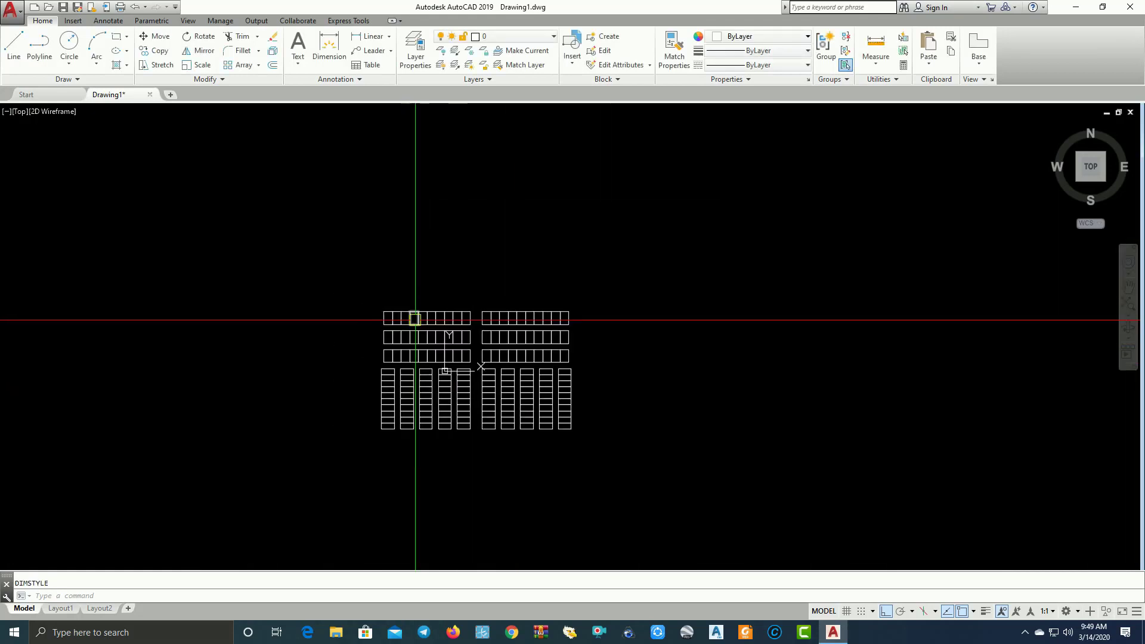
scroll(347, 219, "up", 2)
type("A")
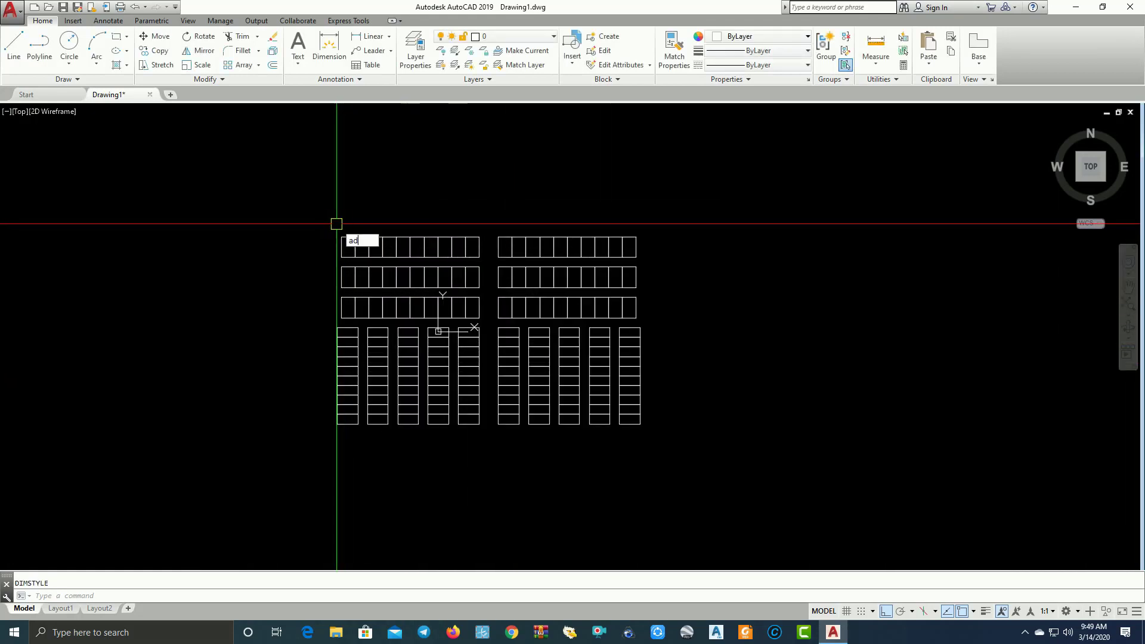
type("D")
key("Return")
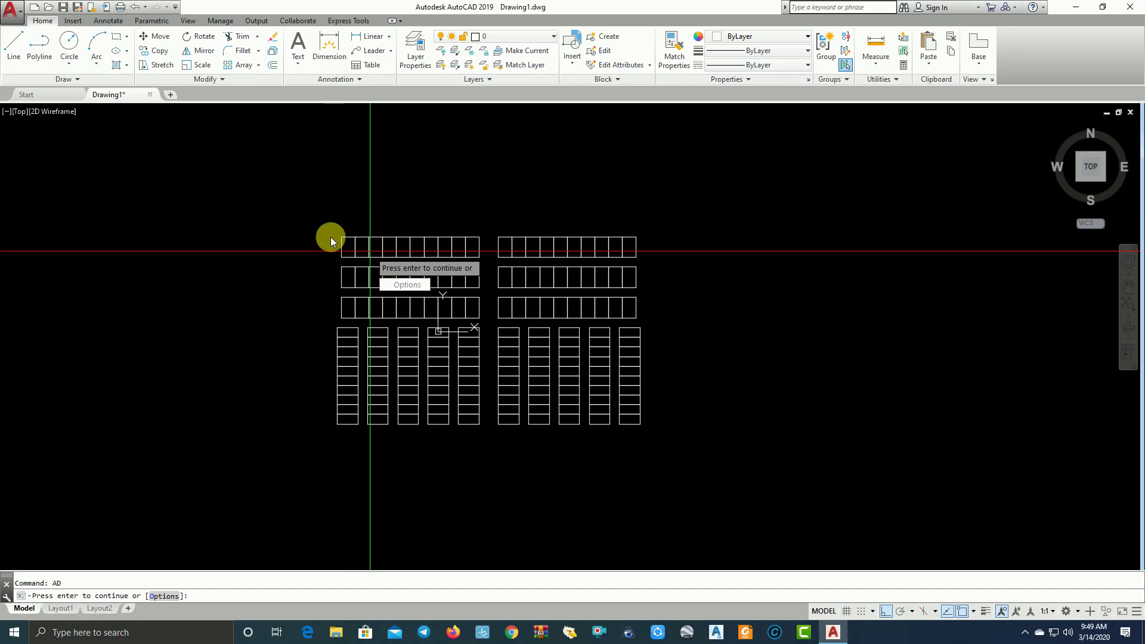
type("O")
key("Return")
left_click(593, 370)
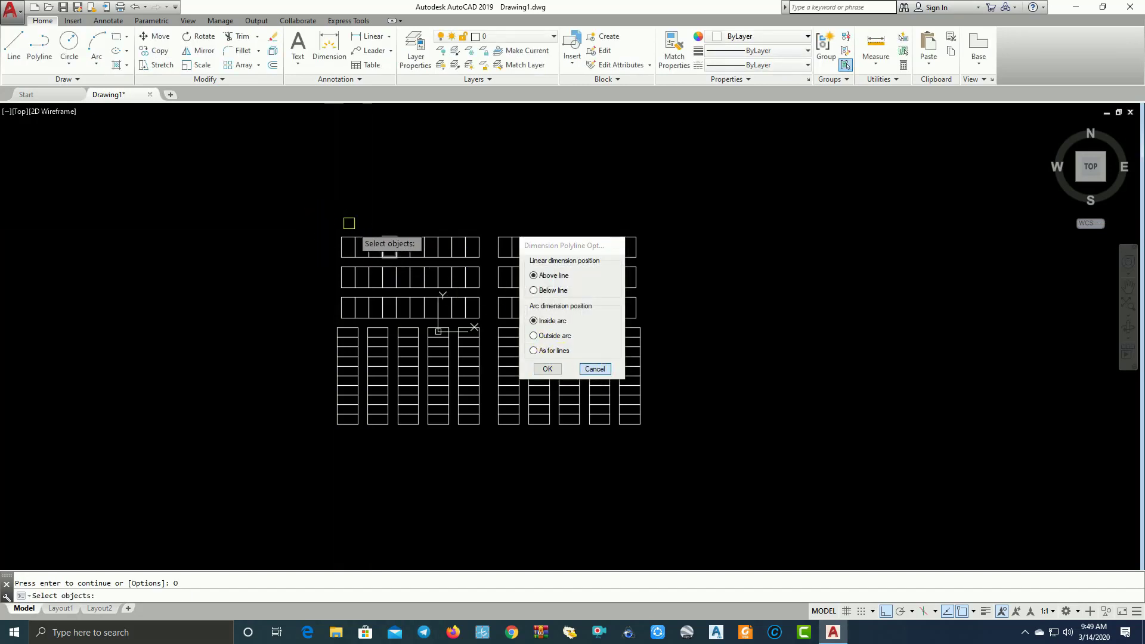
left_click(312, 197)
left_click(664, 460)
right_click(498, 329)
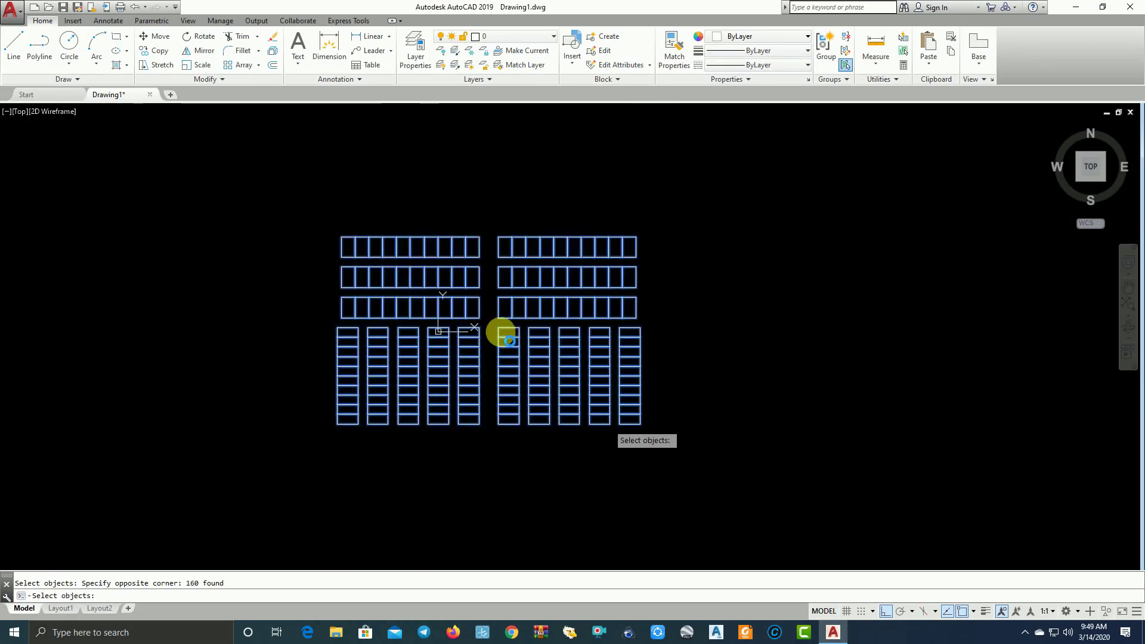
Pan and zoom across the stall rows to check the green 10.0 and 15.0 labels
scroll(506, 235, "up", 3)
scroll(510, 236, "up", 10)
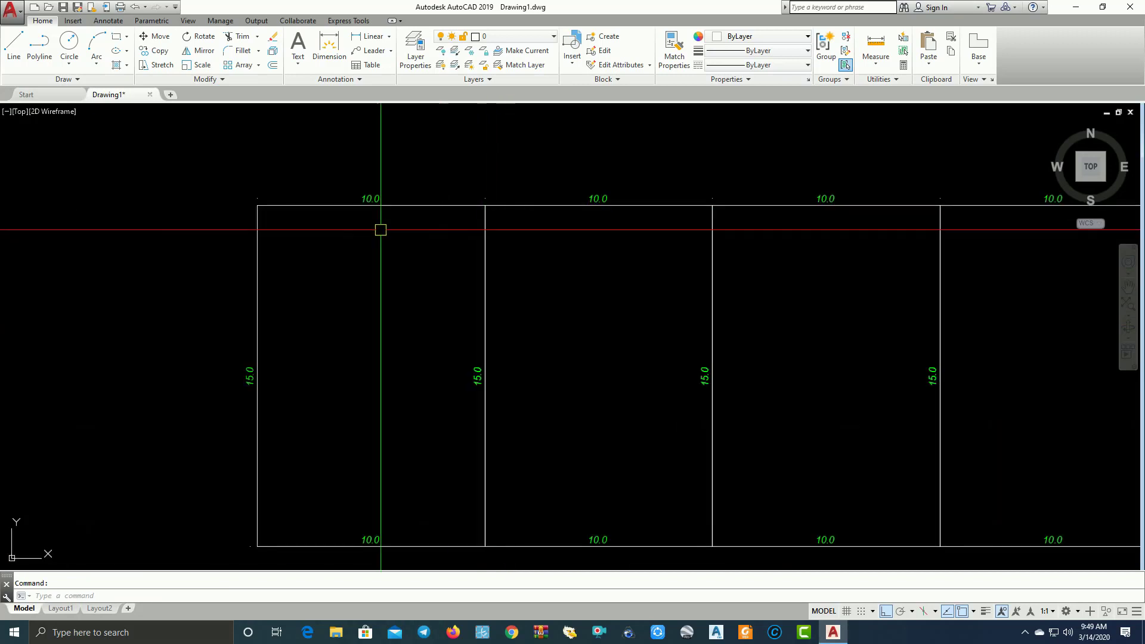
mouse_move(381, 227)
middle_mouse_down()
mouse_move(429, 258)
mouse_move(519, 277)
mouse_move(467, 252)
mouse_move(567, 230)
mouse_move(570, 212)
middle_mouse_up()
scroll(504, 231, "down", 3)
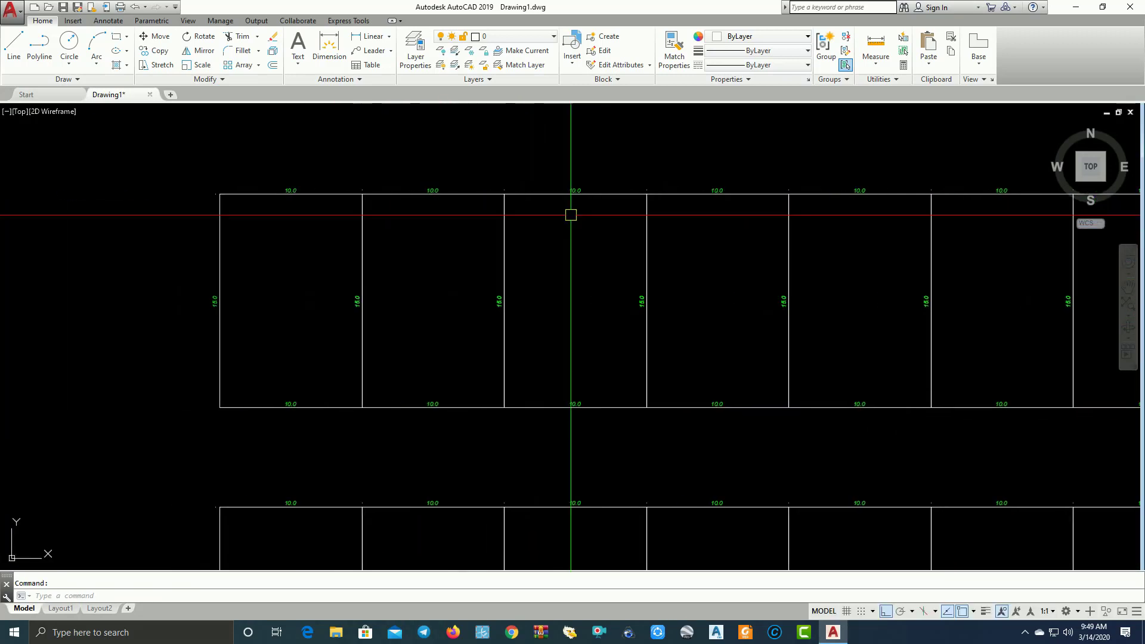
scroll(190, 305, "up", 2)
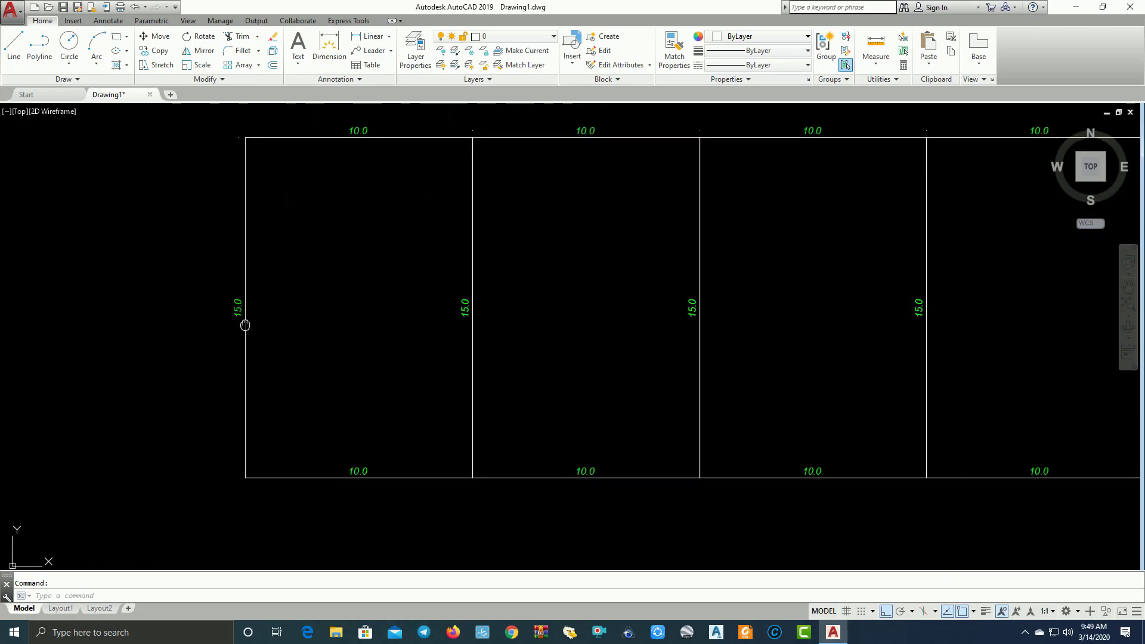
middle_click_drag(298, 243, 269, 281)
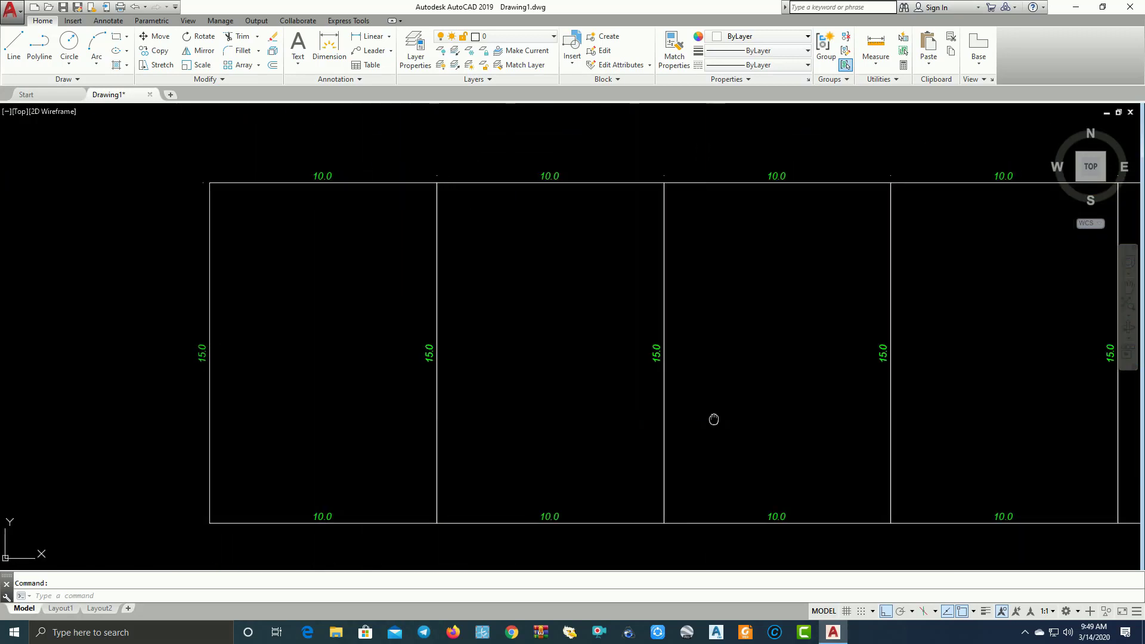
mouse_move(712, 416)
middle_mouse_down()
mouse_move(572, 407)
mouse_move(536, 366)
middle_mouse_up()
scroll(582, 406, "down", 3)
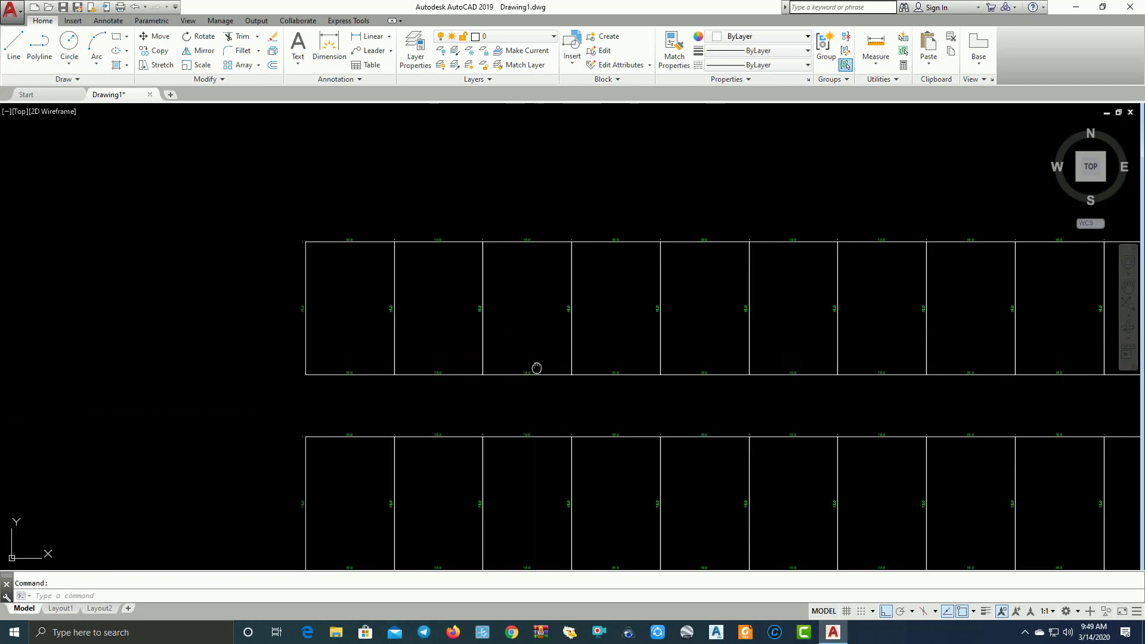
scroll(417, 346, "up", 1)
scroll(334, 268, "up", 1)
mouse_move(566, 315)
middle_mouse_down()
mouse_move(750, 317)
mouse_move(657, 325)
middle_mouse_up()
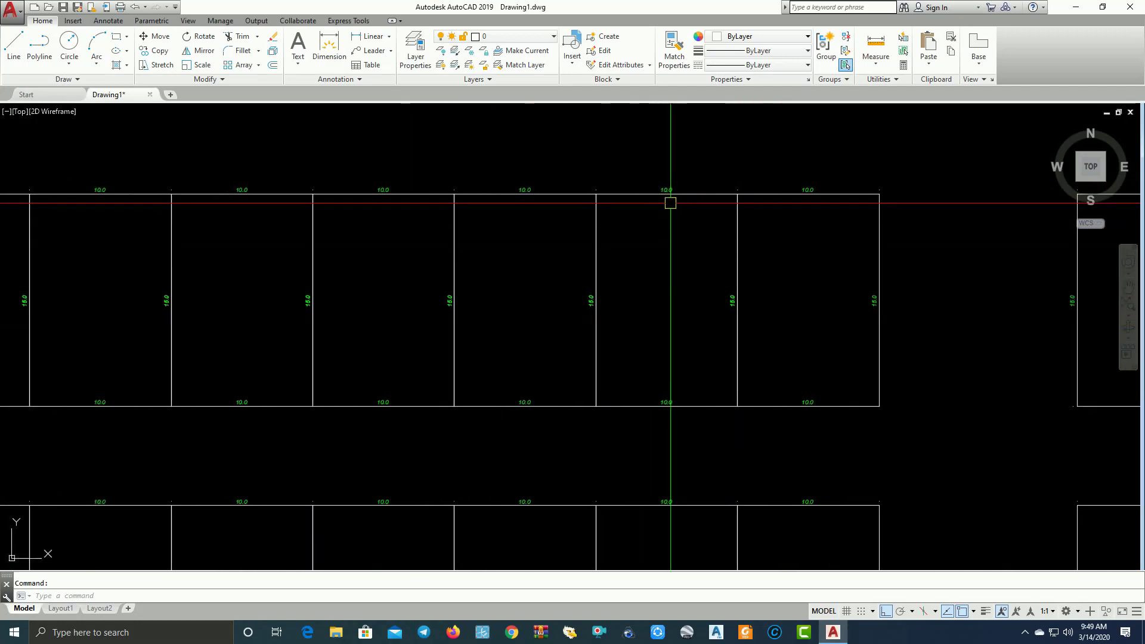
scroll(680, 185, "up", 1)
middle_click_drag(508, 219, 581, 159)
scroll(566, 160, "up", 1)
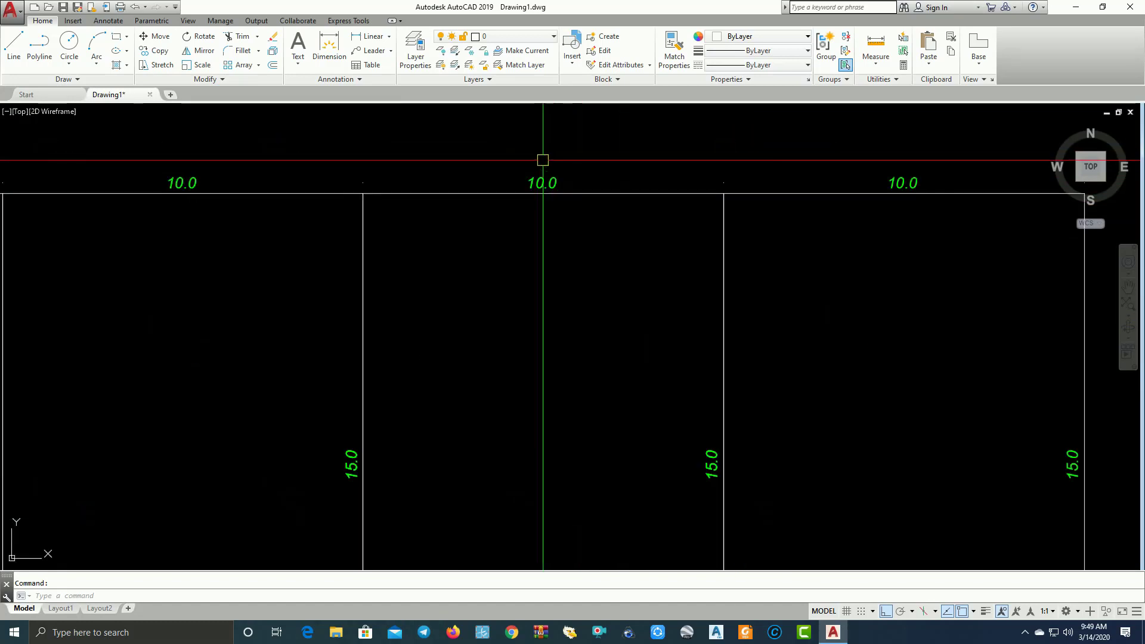
middle_click_drag(688, 213, 624, 197)
scroll(905, 238, "down", 1)
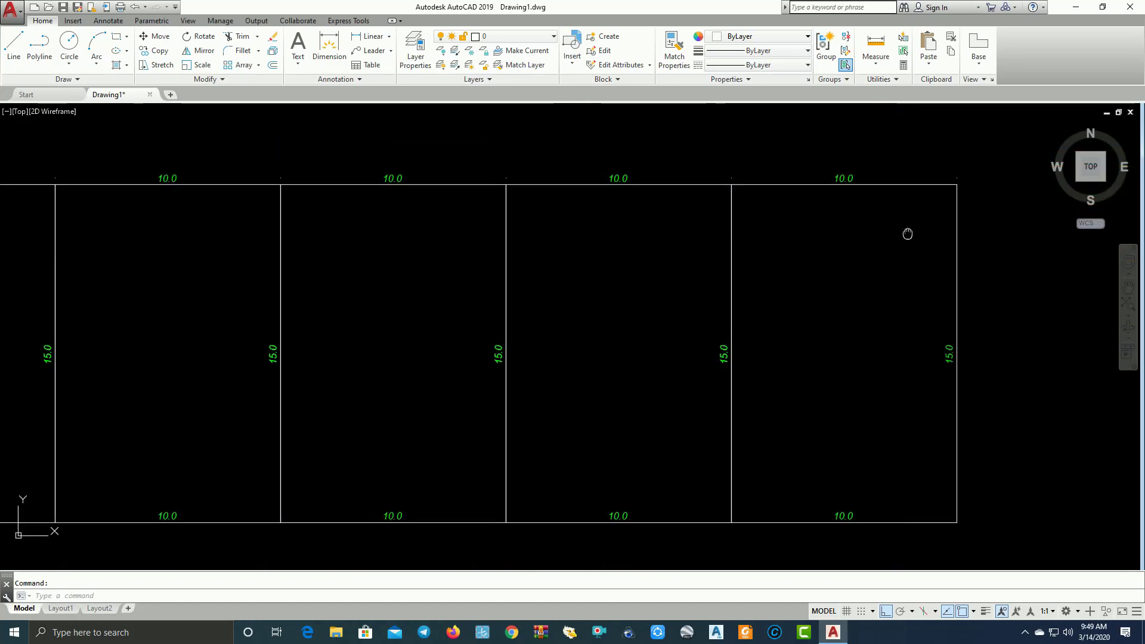
mouse_move(907, 233)
middle_mouse_down()
mouse_move(396, 266)
mouse_move(422, 269)
mouse_move(375, 278)
mouse_move(394, 269)
mouse_move(302, 248)
middle_mouse_up()
mouse_move(591, 348)
middle_mouse_down()
mouse_move(584, 313)
mouse_move(555, 366)
mouse_move(606, 383)
mouse_move(437, 340)
middle_mouse_up()
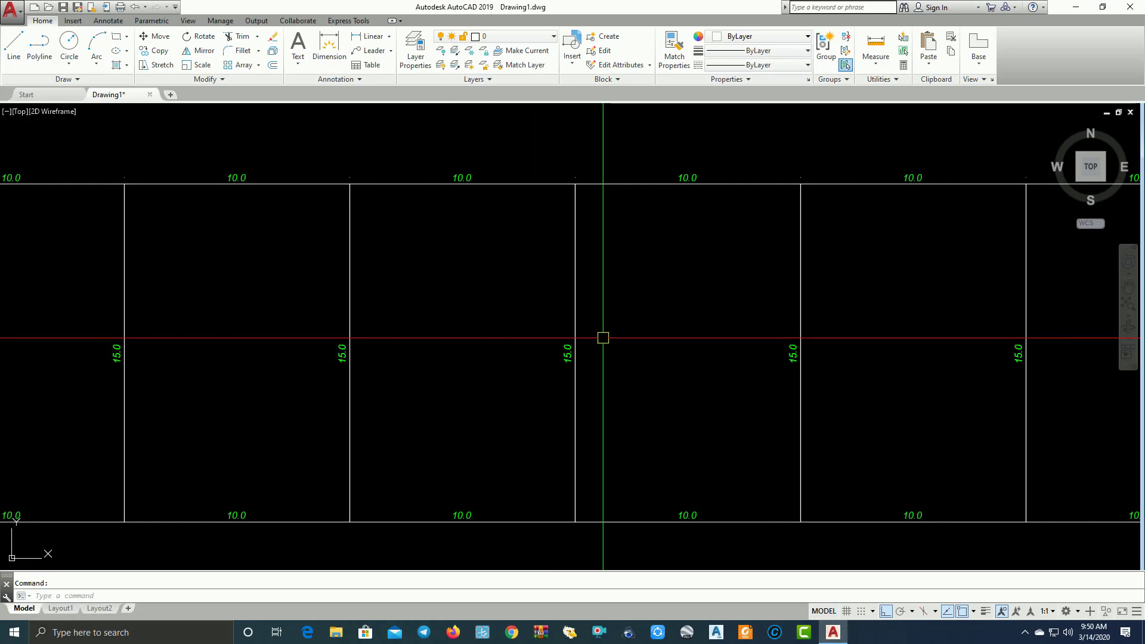
scroll(603, 337, "down", 1)
scroll(623, 334, "down", 1)
scroll(624, 334, "down", 1)
mouse_move(624, 340)
middle_mouse_down()
mouse_move(626, 318)
mouse_move(689, 235)
middle_mouse_up()
scroll(384, 302, "up", 1)
scroll(350, 328, "up", 3)
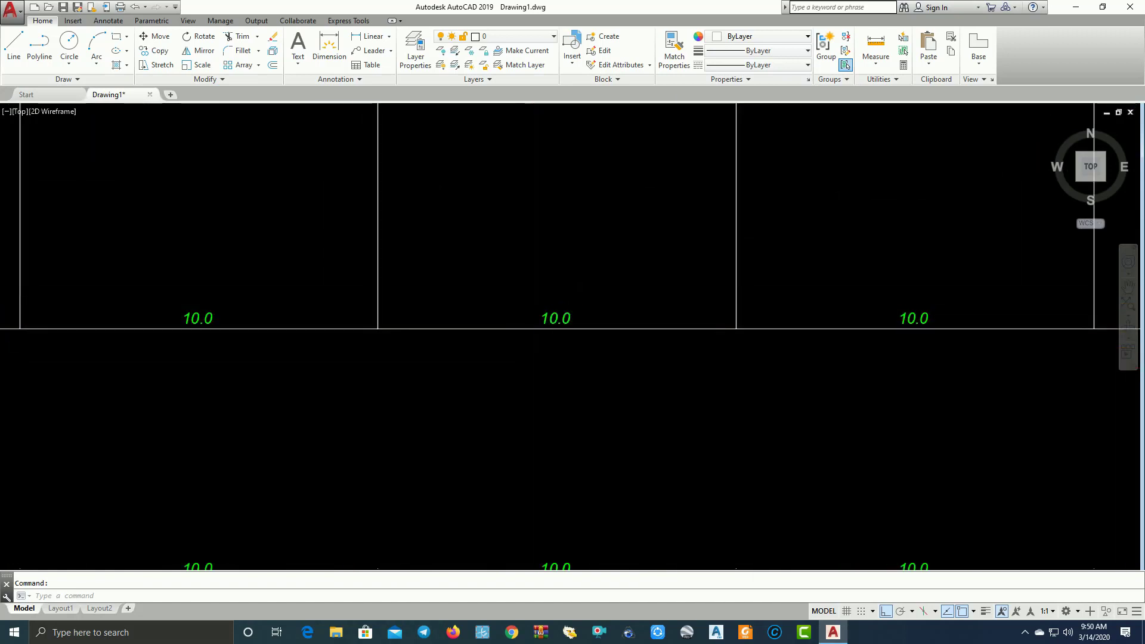
scroll(536, 368, "down", 4)
scroll(537, 368, "up", 2)
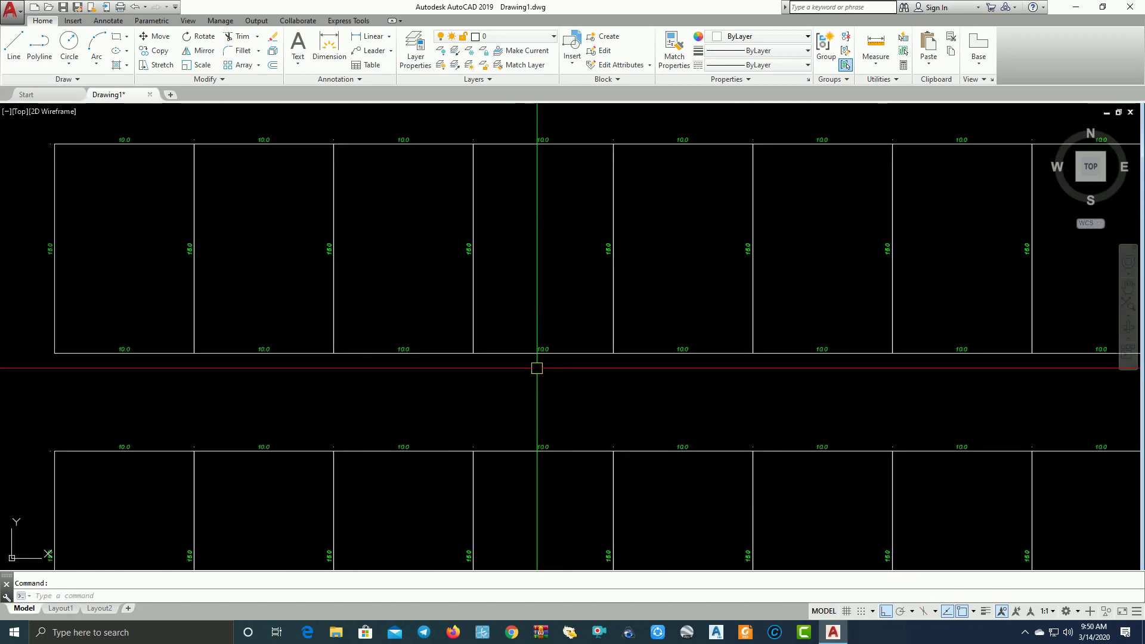